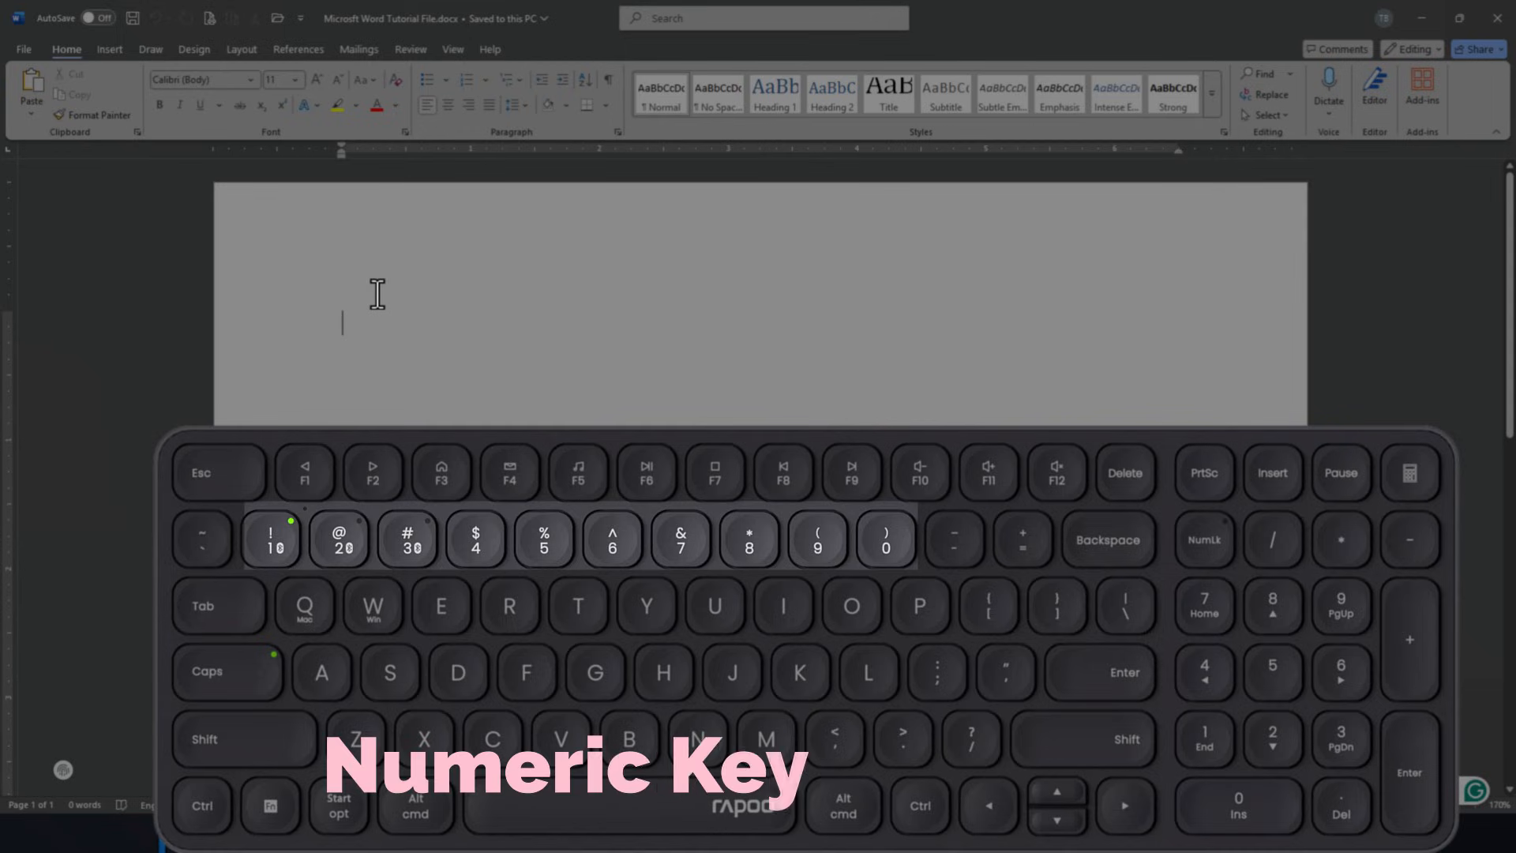
pyautogui.write('12')
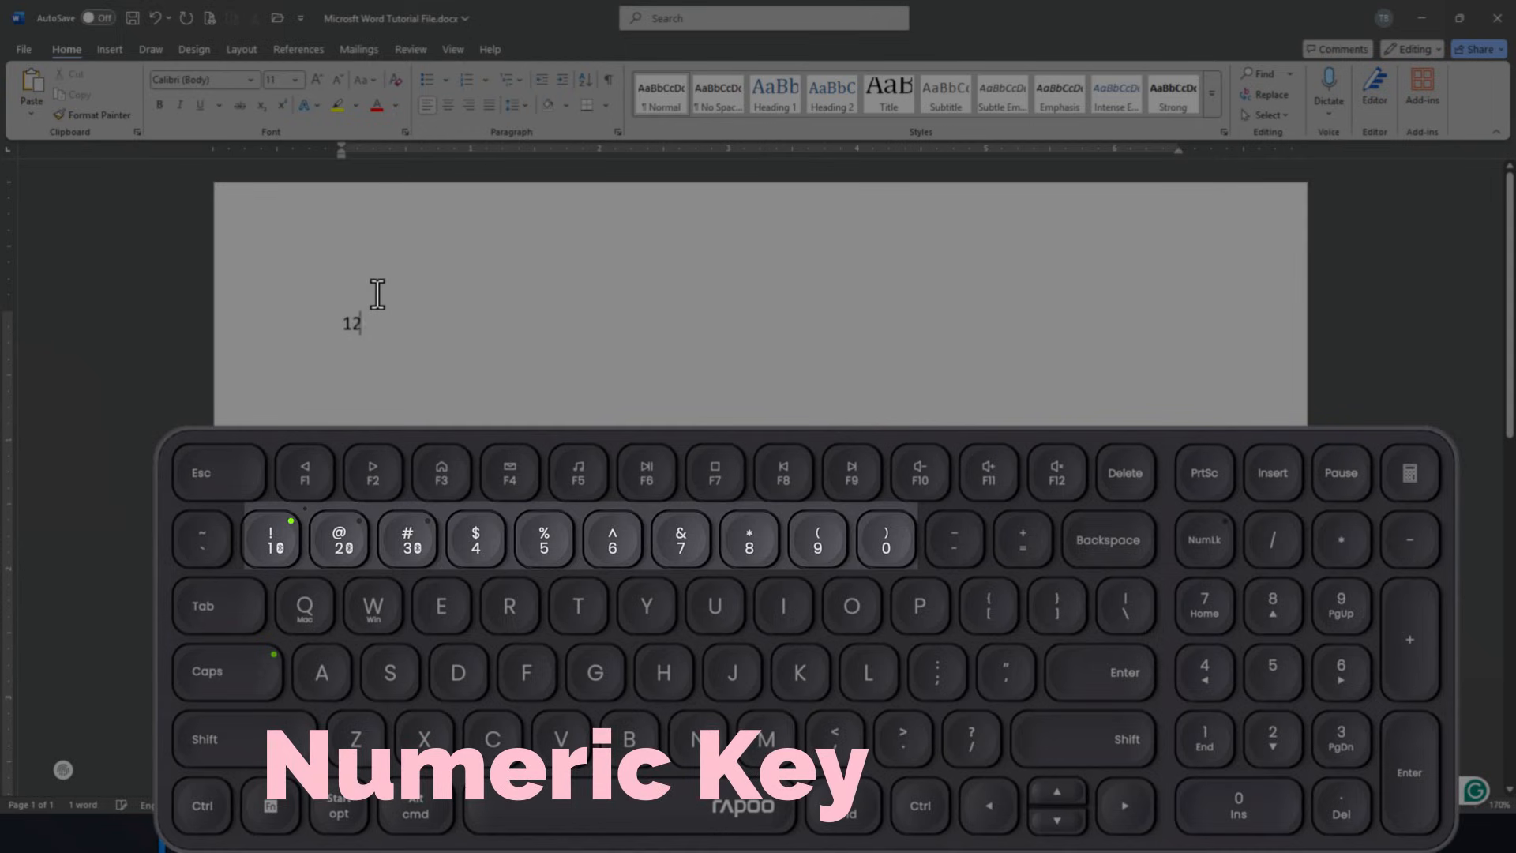
pyautogui.write('3456789')
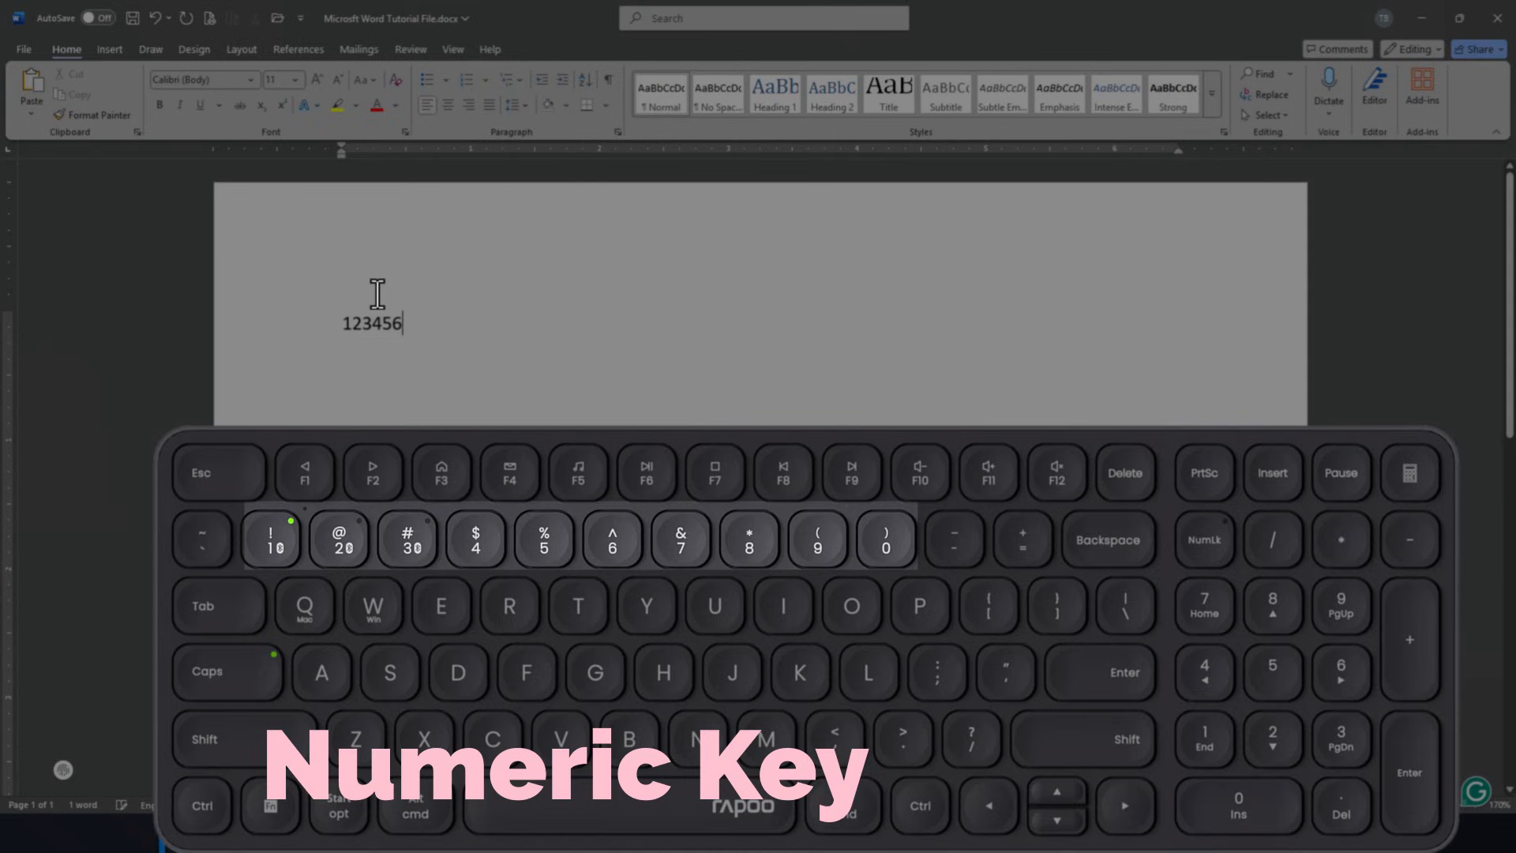
pyautogui.write('0')
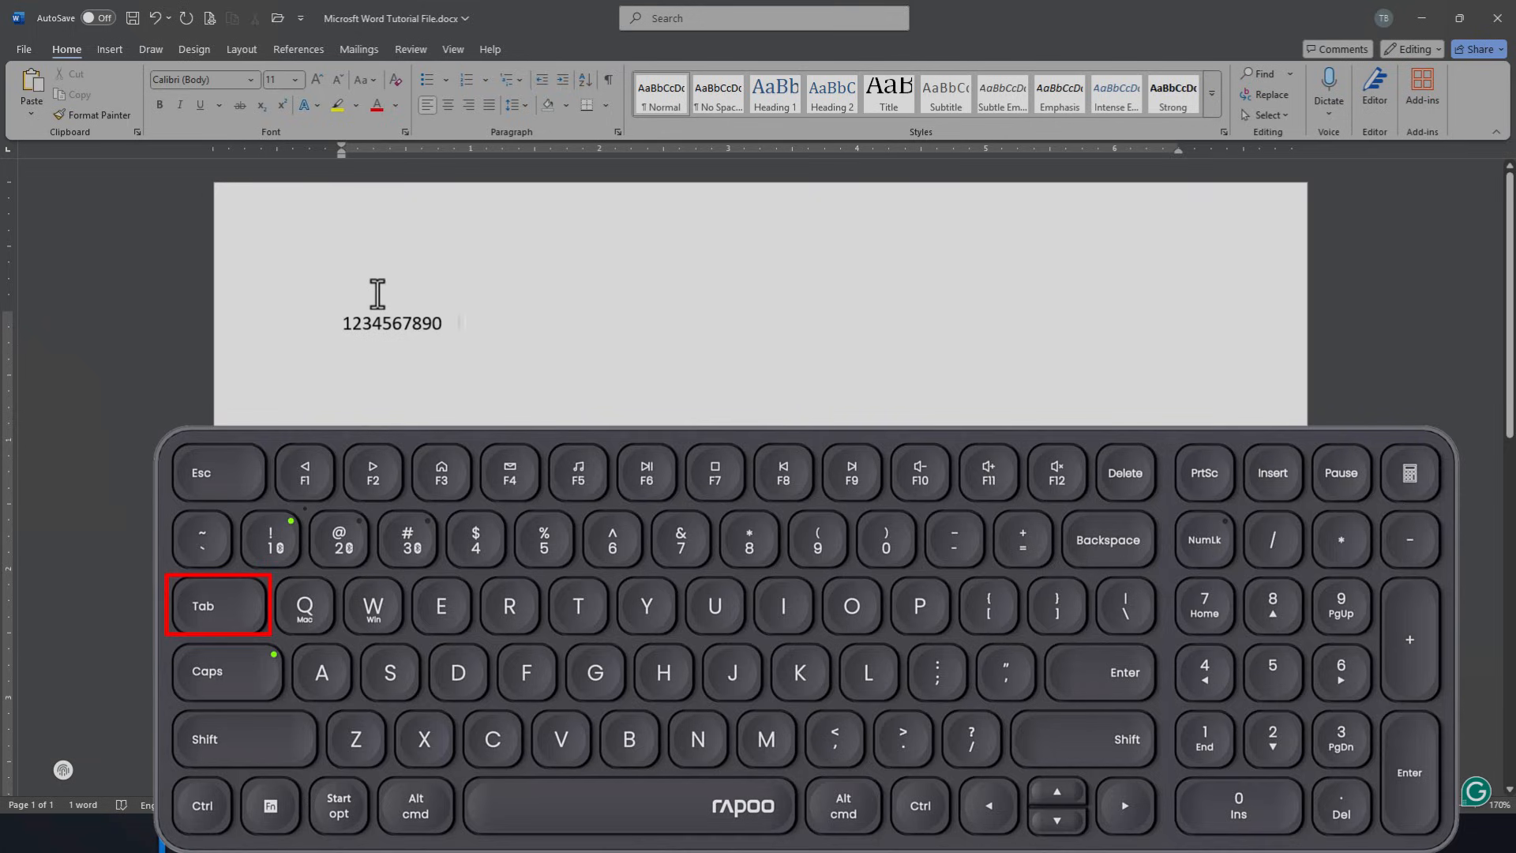
pyautogui.press('Tab')
pyautogui.press('Tab')
pyautogui.press('Tab')
pyautogui.press('Tab')
pyautogui.press('Tab')
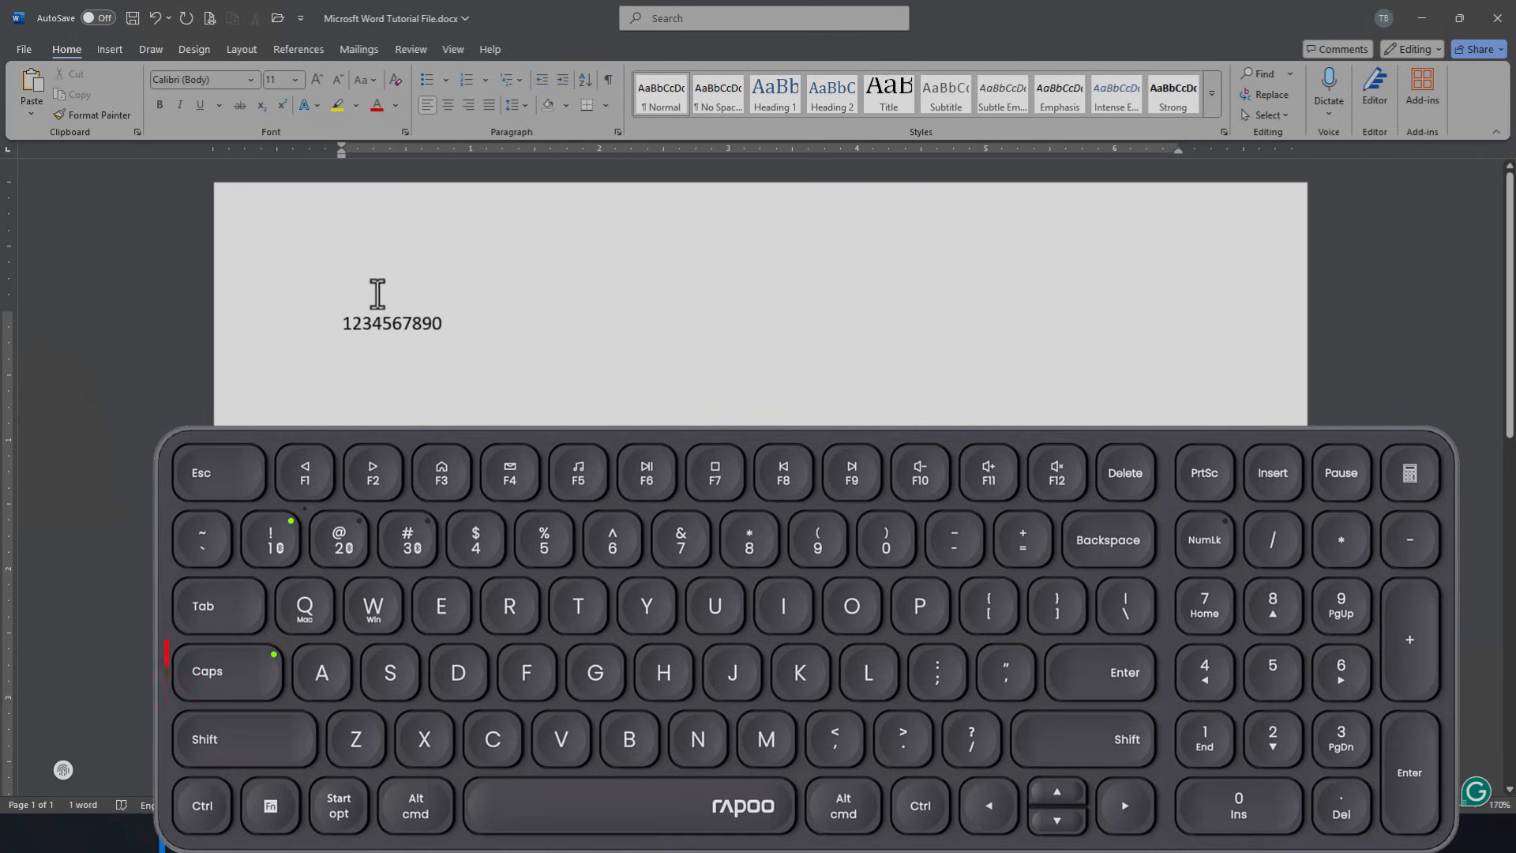
# - Add the capital letters HSAHHJGHFJGHJ after the digits, directly followed by the lowercase letters kjfdgj
pyautogui.press('capslock')
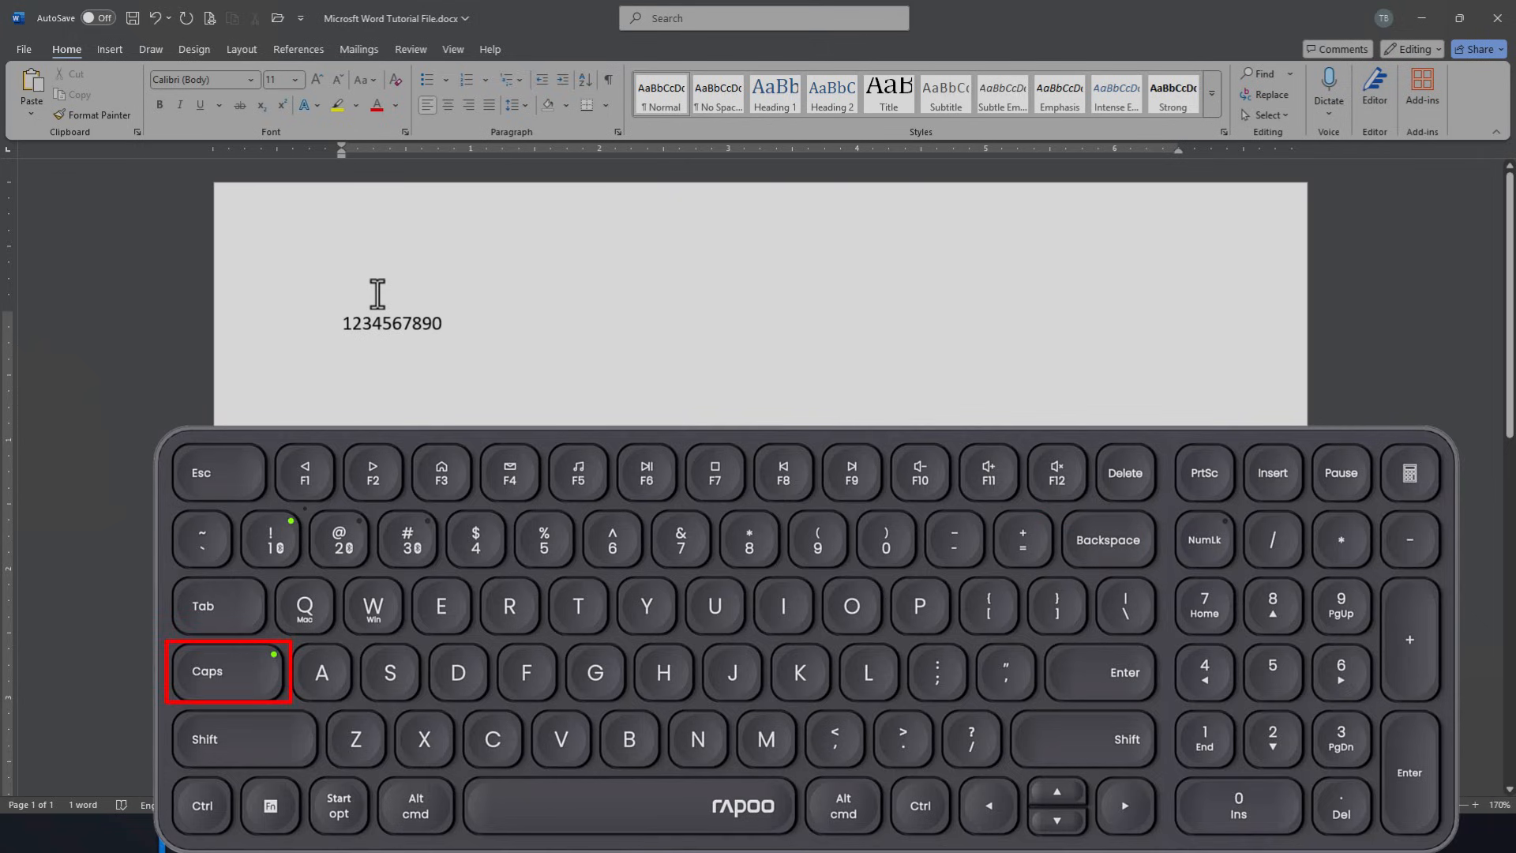
pyautogui.write('HSAHHJGHFJGHJ')
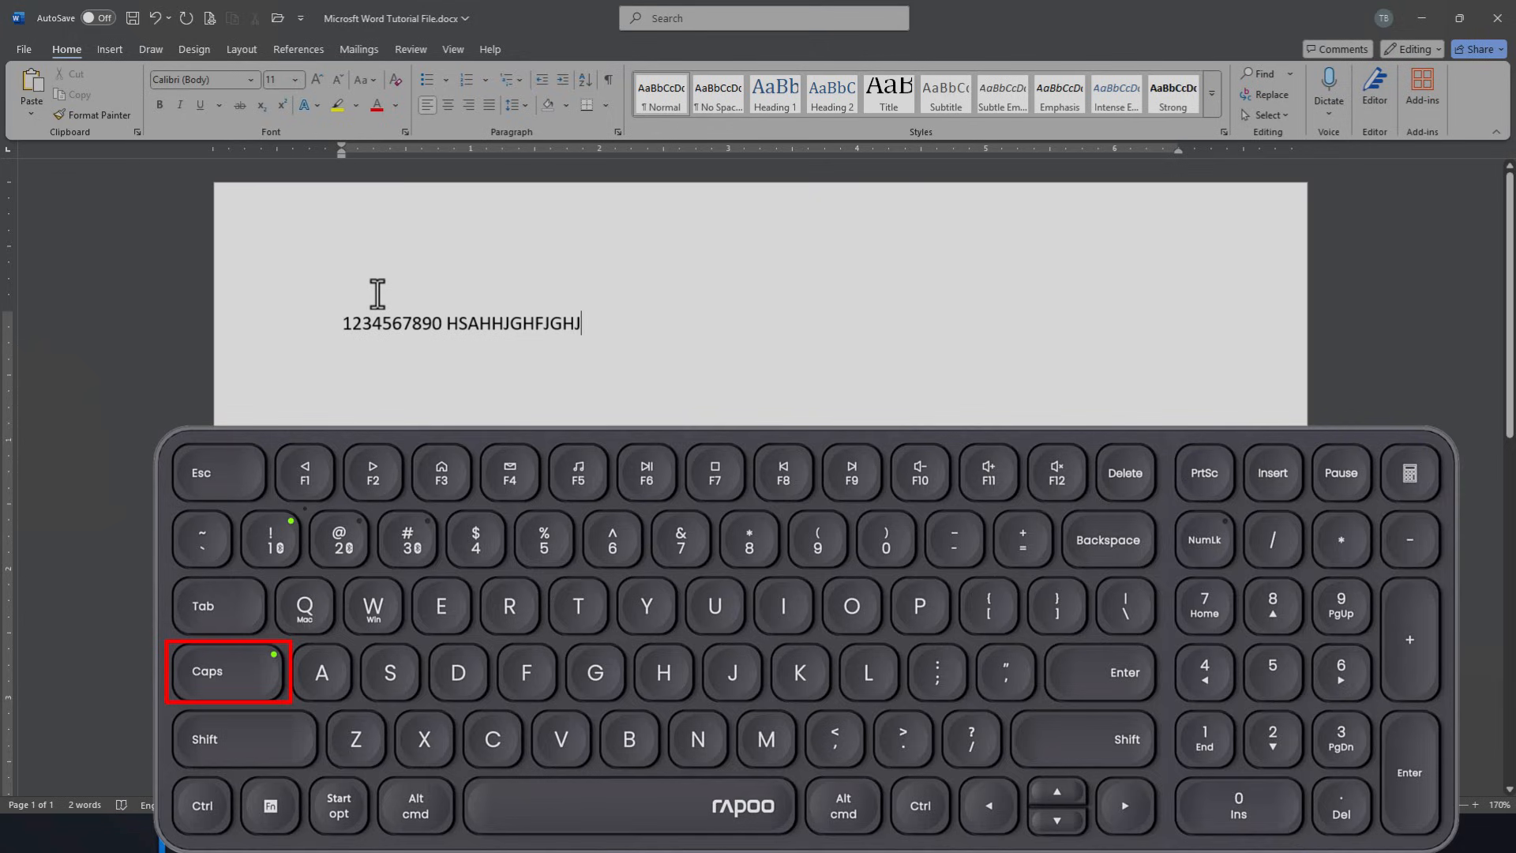
pyautogui.press('capslock')
pyautogui.write('kjfdgjfg')
pyautogui.press('BackSpace')
pyautogui.press('BackSpace')
pyautogui.press('BackSpace')
pyautogui.press('BackSpace')
pyautogui.press('BackSpace')
pyautogui.press('BackSpace')
pyautogui.press('BackSpace')
pyautogui.press('BackSpace')
pyautogui.press('BackSpace')
pyautogui.press('BackSpace')
pyautogui.press('BackSpace')
pyautogui.press('BackSpace')
pyautogui.press('BackSpace')
pyautogui.press('BackSpace')
pyautogui.press('BackSpace')
pyautogui.press('BackSpace')
pyautogui.press('BackSpace')
pyautogui.press('BackSpace')
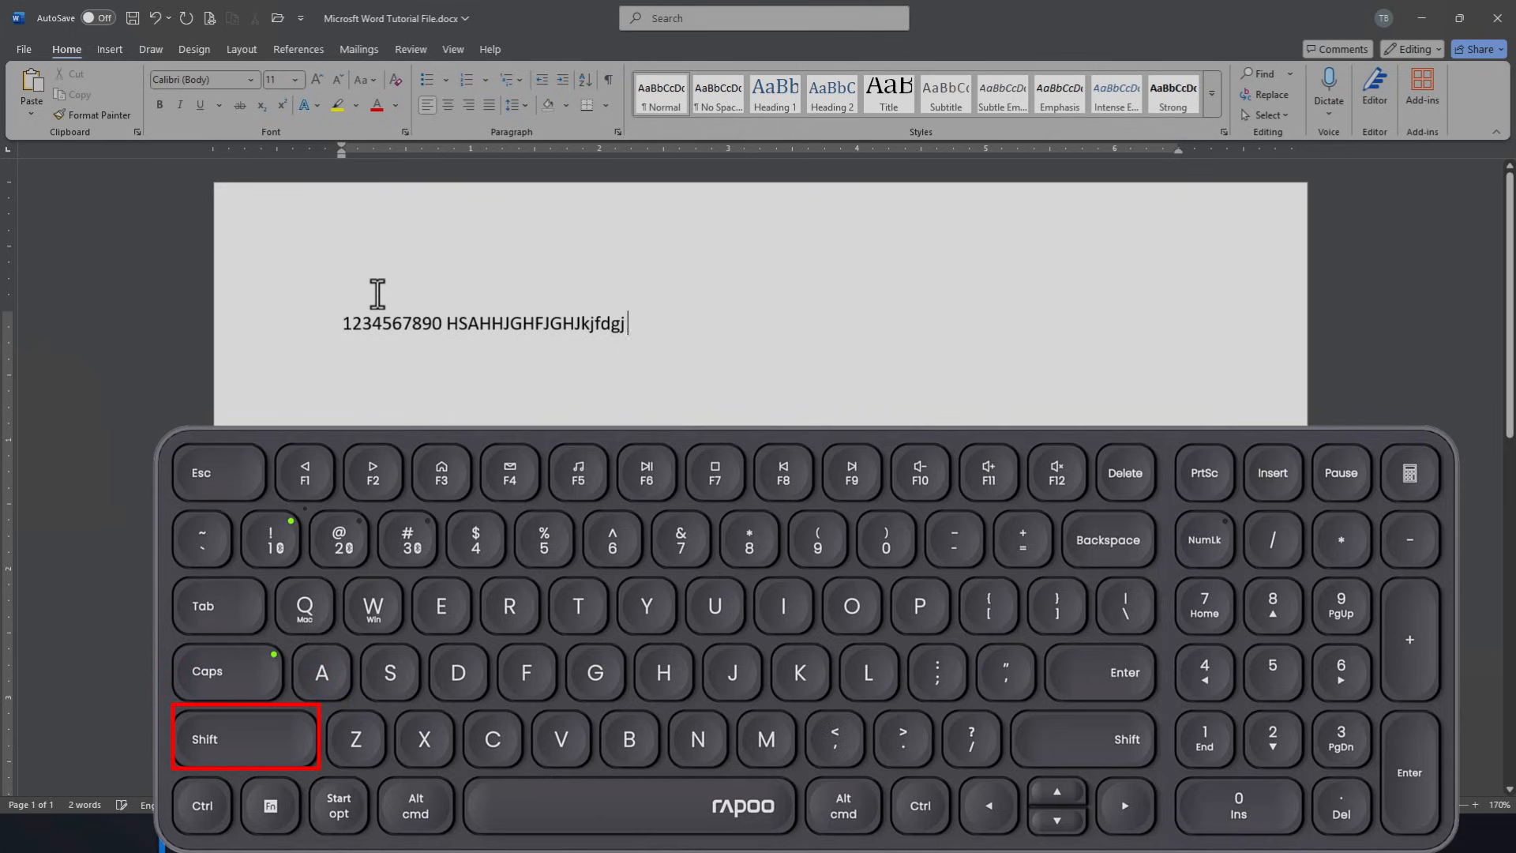
pyautogui.press('BackSpace')
pyautogui.press('BackSpace')
pyautogui.press('BackSpace')
pyautogui.press('BackSpace')
pyautogui.press('BackSpace')
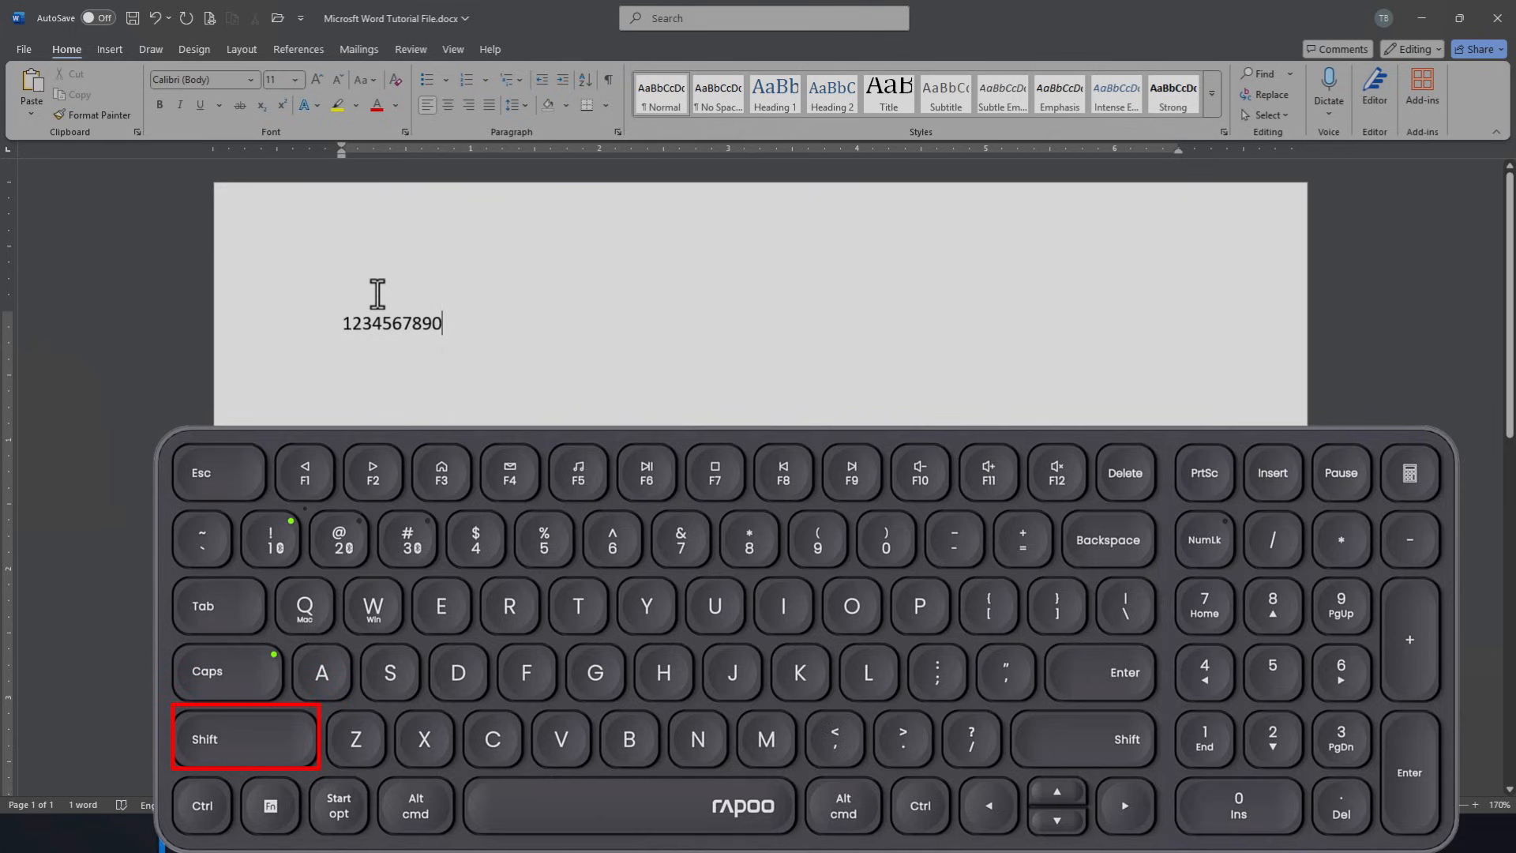
# - Write "JJJJ Tememejehehe" directly after the digits, using capitals for JJJJ and the first T
pyautogui.write('JJJJ')
pyautogui.write('Tememejehehe')
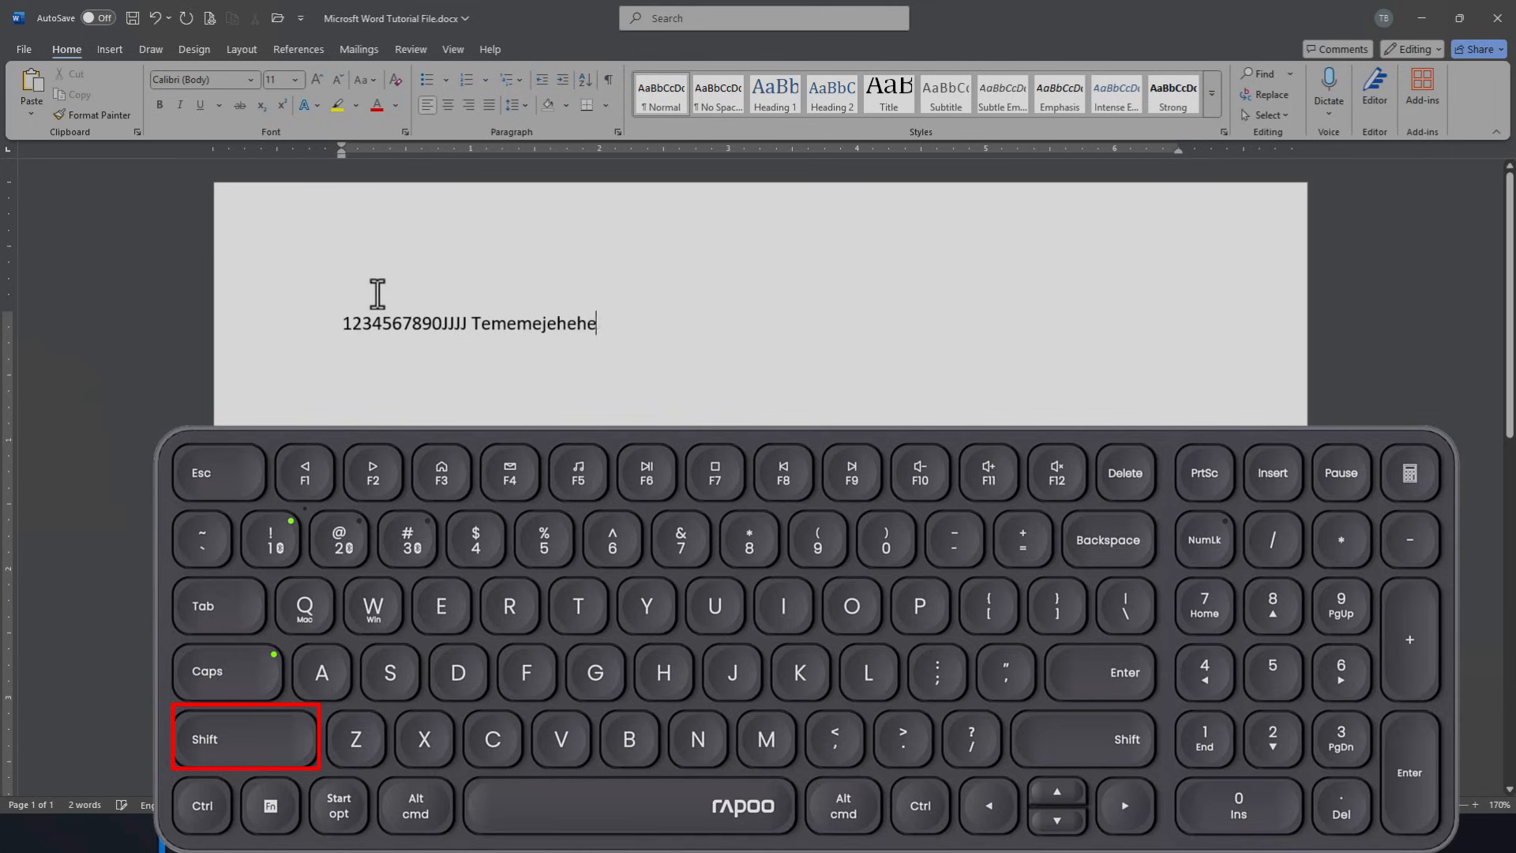
# - Delete the text "JJJJ Tememejehehe" that follows the digits
pyautogui.press('BackSpace')
pyautogui.press('BackSpace')
pyautogui.press('BackSpace')
pyautogui.press('BackSpace')
pyautogui.press('BackSpace')
pyautogui.press('BackSpace')
pyautogui.press('BackSpace')
pyautogui.press('BackSpace')
pyautogui.press('BackSpace')
pyautogui.press('BackSpace')
pyautogui.press('BackSpace')
pyautogui.press('BackSpace')
pyautogui.press('BackSpace')
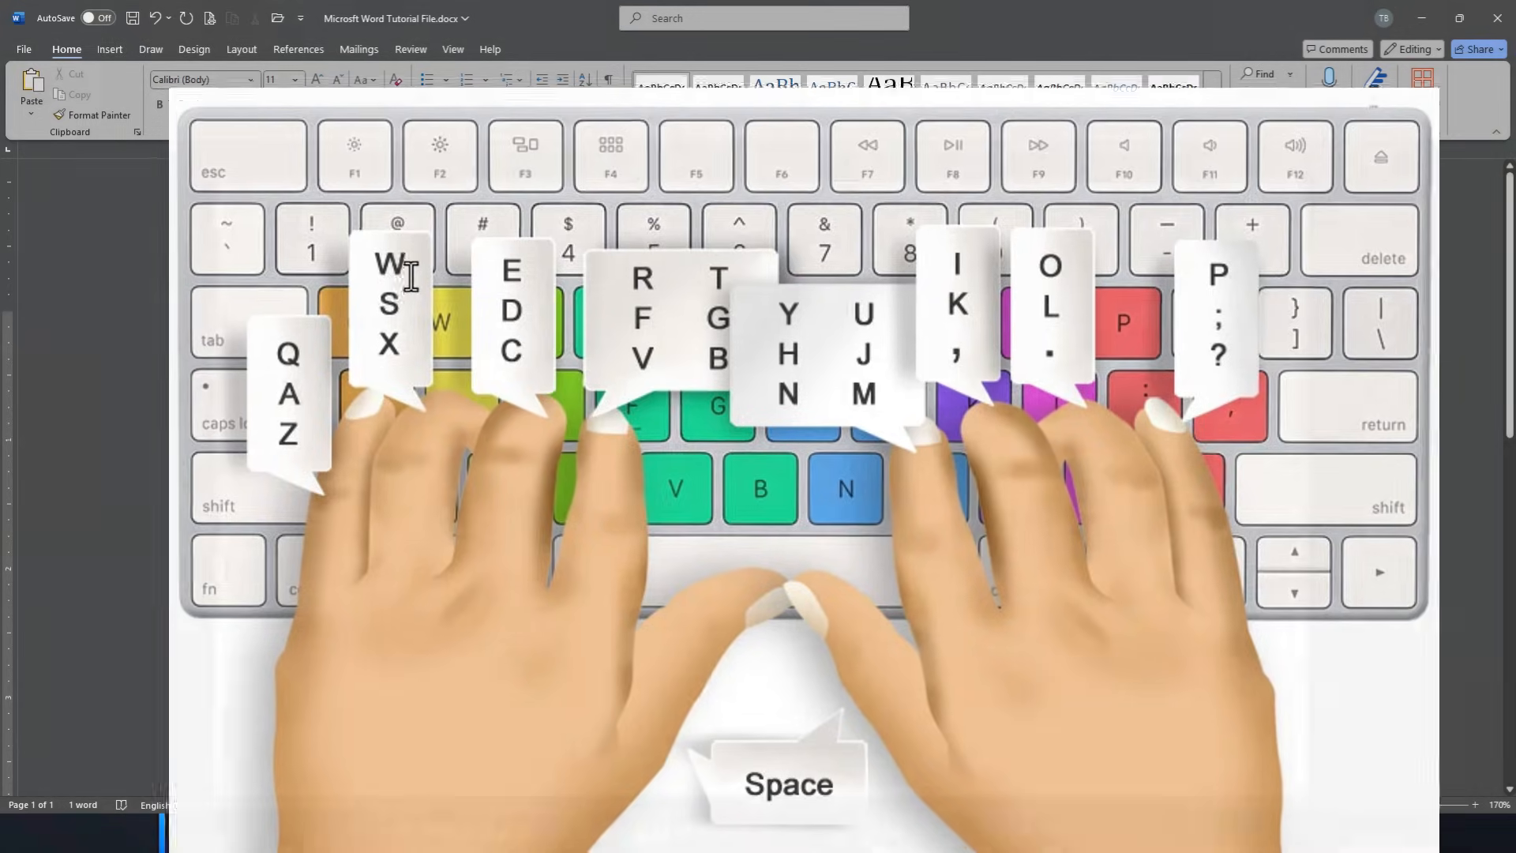
# - Delete the digits one by one from the end of the line until the page is empty
pyautogui.press('BackSpace')
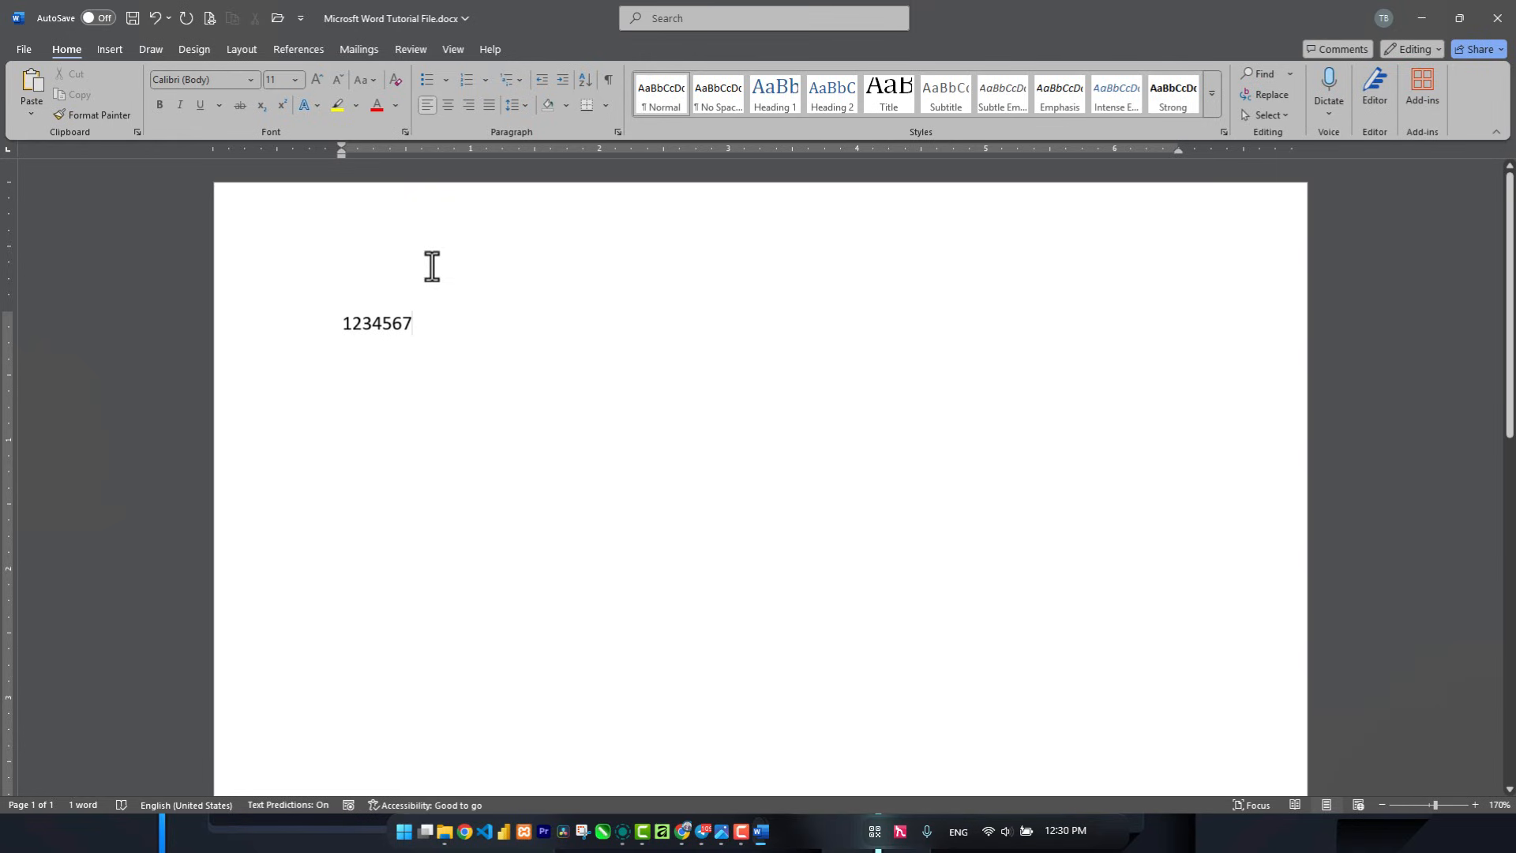
pyautogui.press('BackSpace')
pyautogui.press('BackSpace')
pyautogui.press('BackSpace')
pyautogui.press('BackSpace')
pyautogui.press('BackSpace')
pyautogui.press('BackSpace')
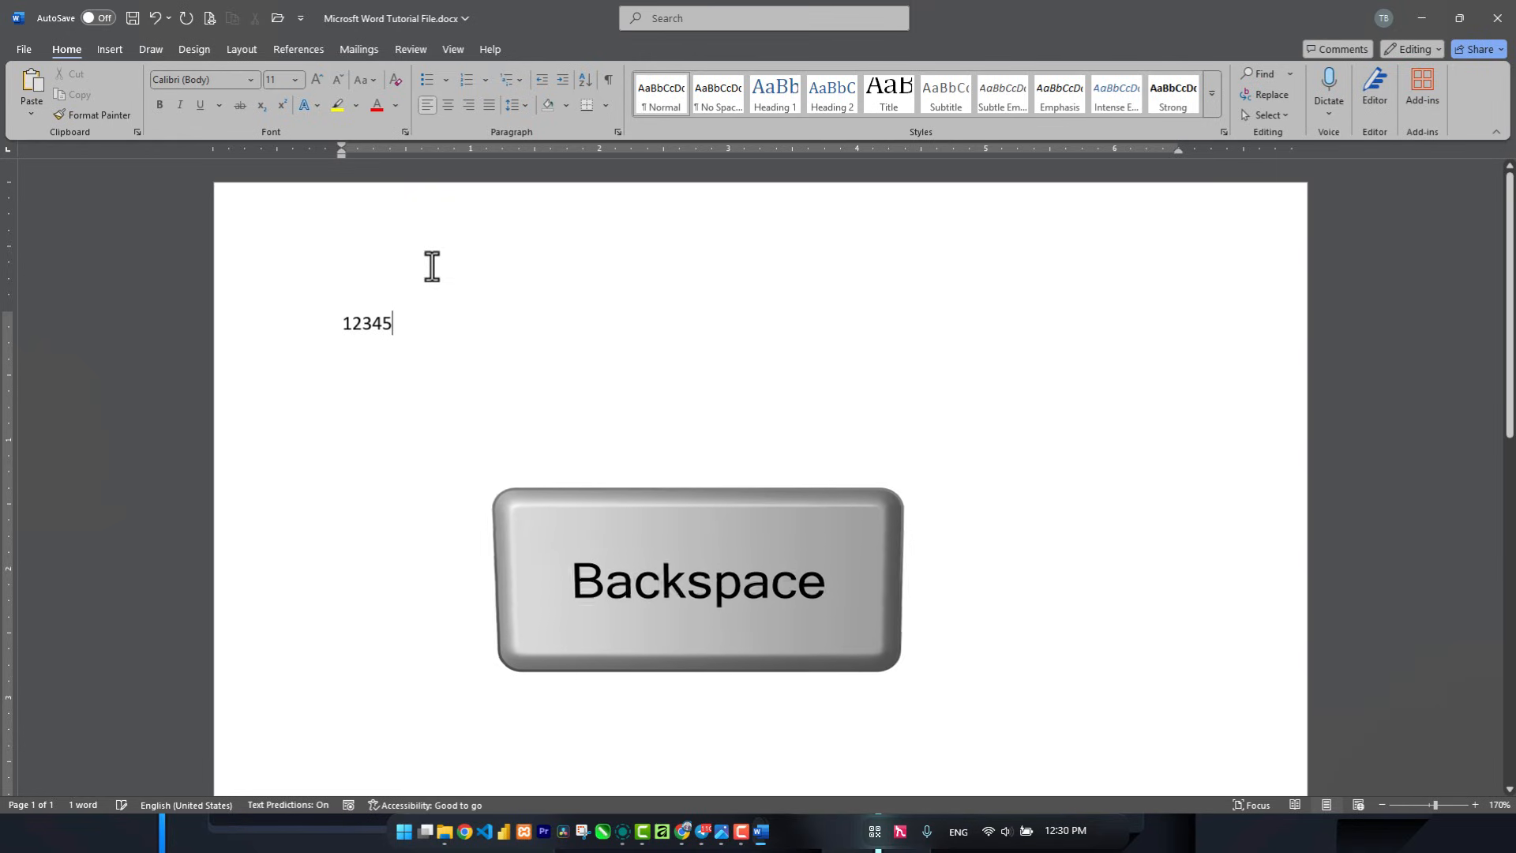
pyautogui.press('BackSpace')
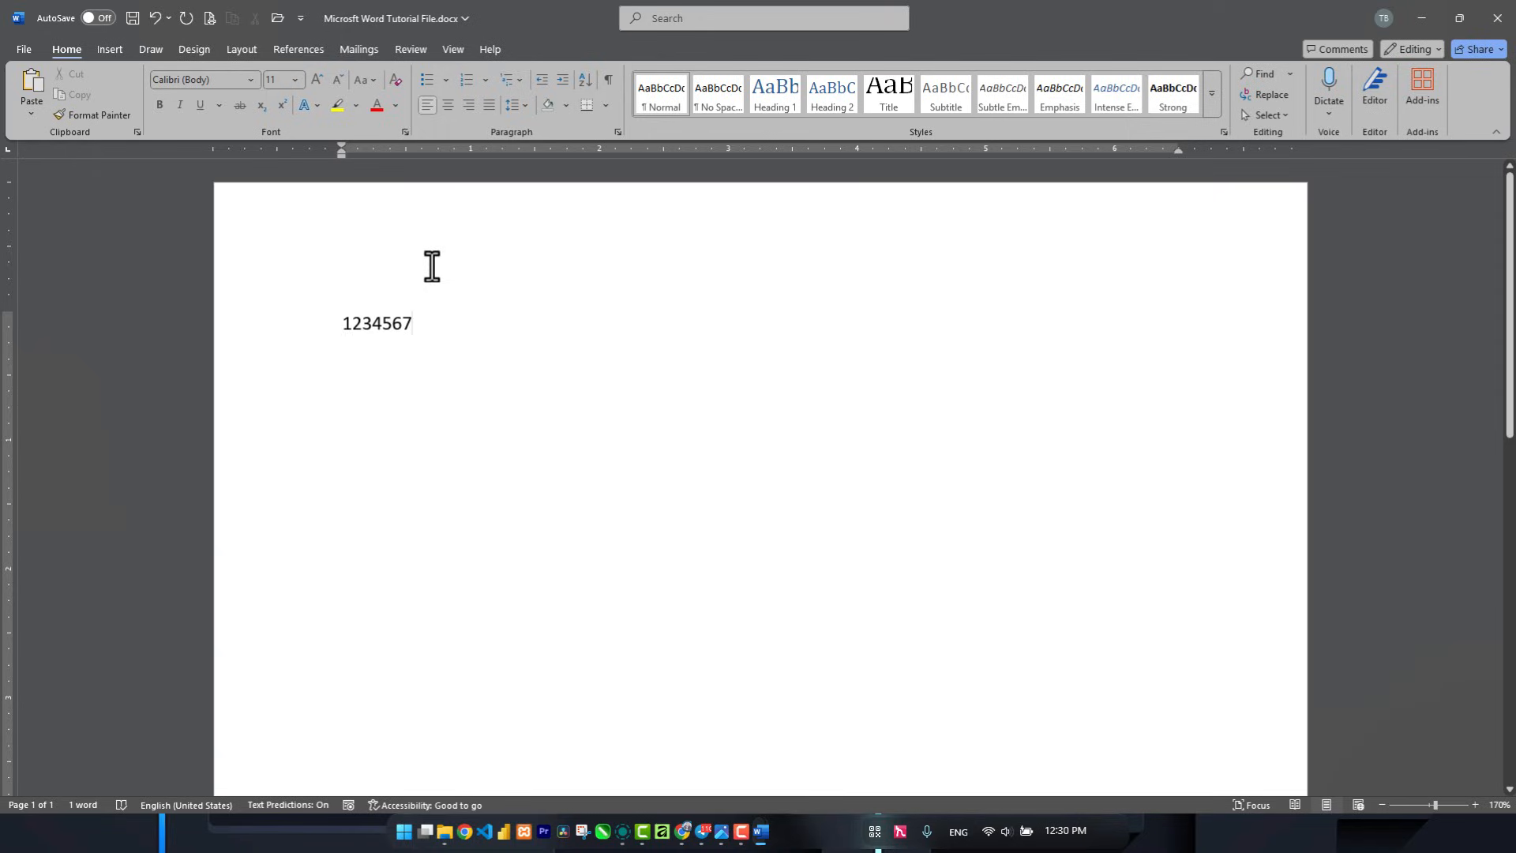
pyautogui.press('BackSpace')
pyautogui.press('BackSpace')
pyautogui.press('BackSpace')
pyautogui.press('BackSpace')
pyautogui.press('BackSpace')
pyautogui.press('BackSpace')
pyautogui.press('BackSpace')
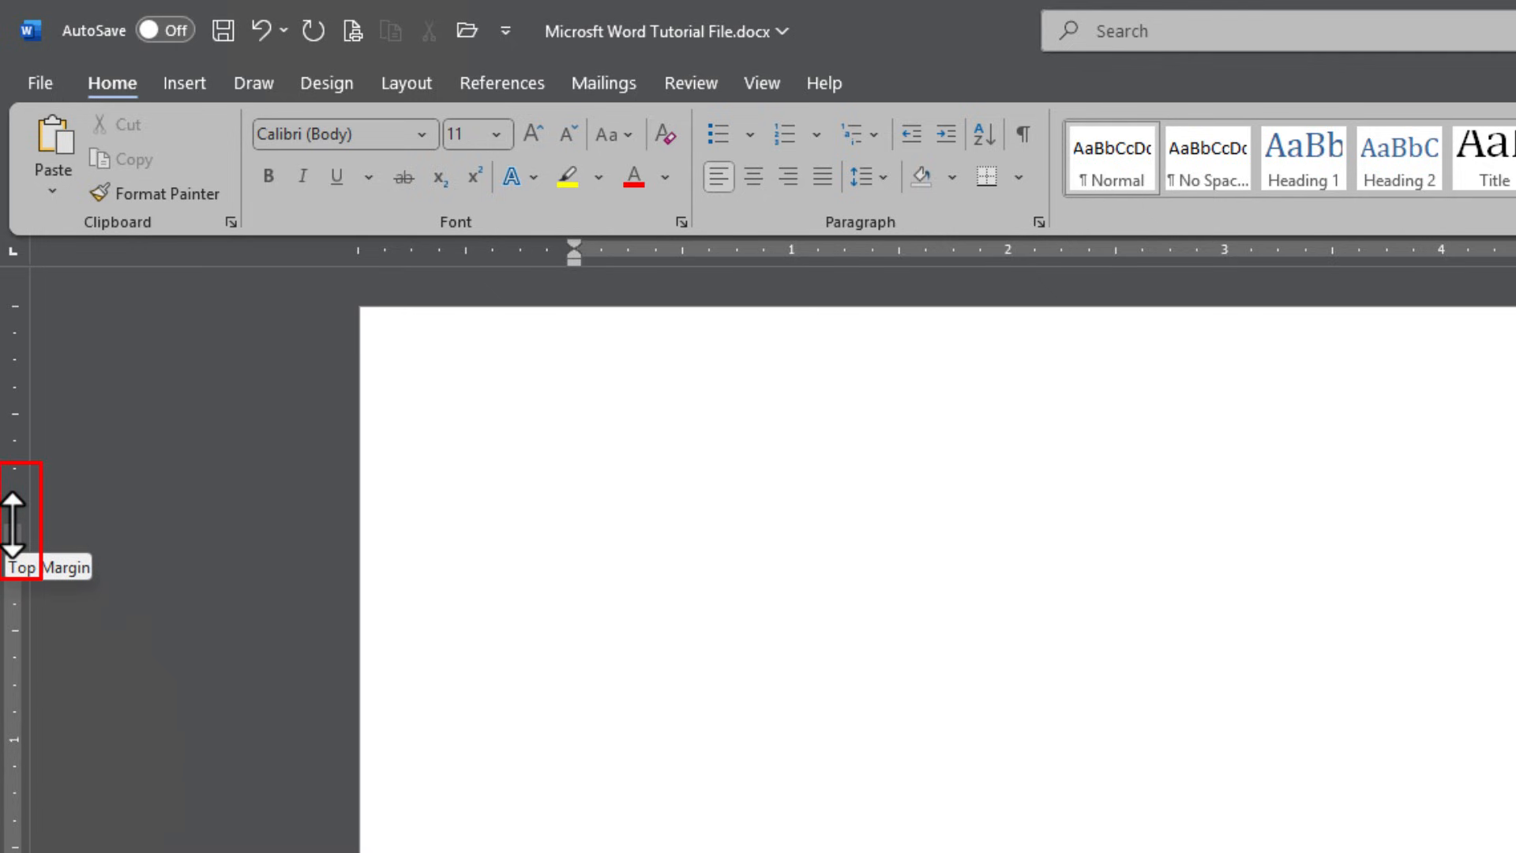
# - Move the page's top margin upward to shrink it, and undo the change
pyautogui.moveTo(13, 522); pyautogui.dragTo(31, 404)
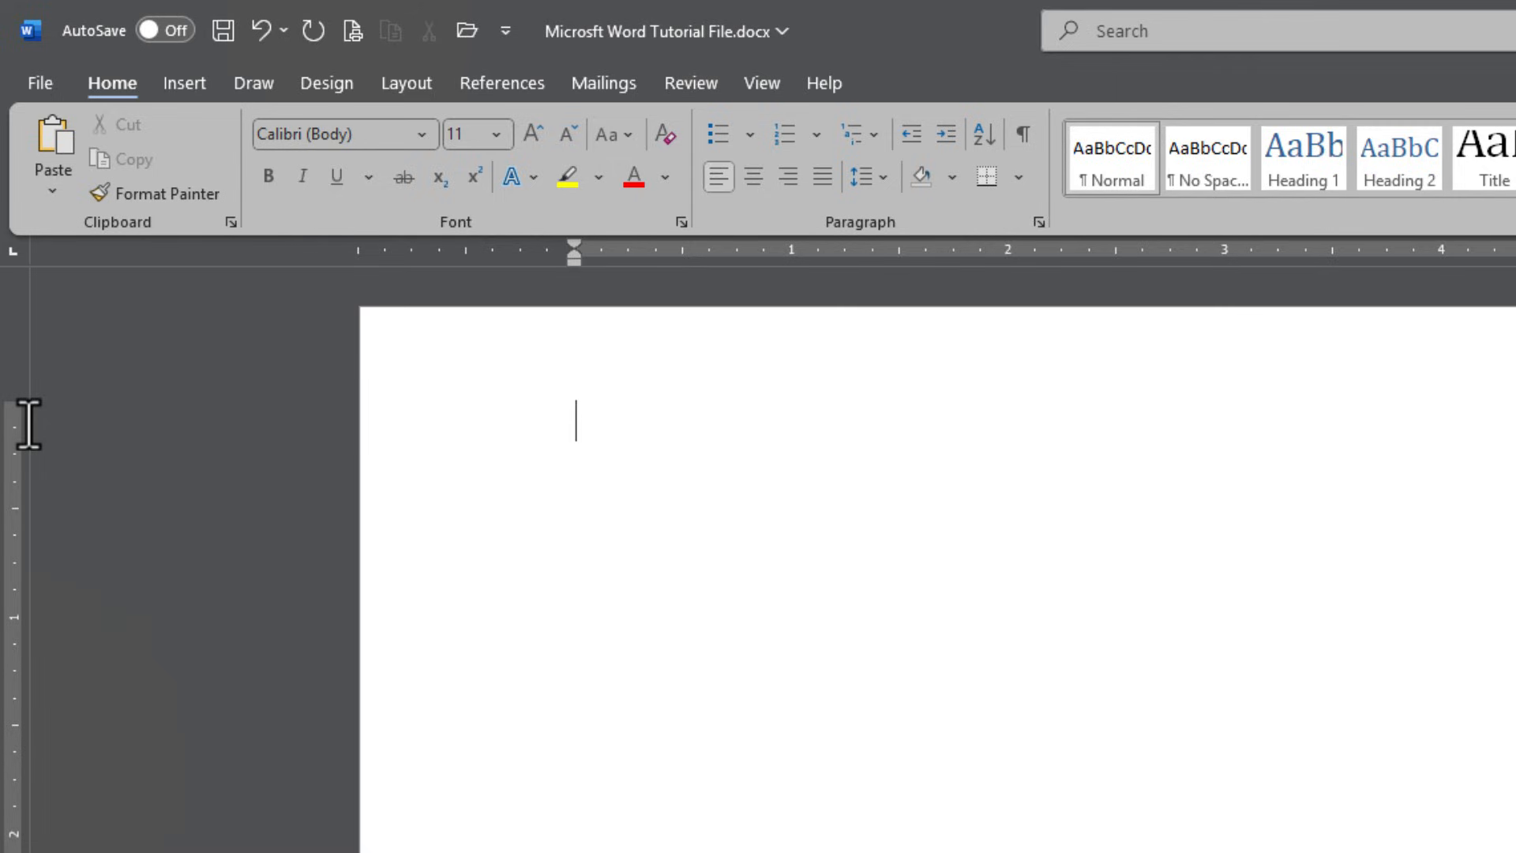
pyautogui.hotkey('ctrl', 'z')
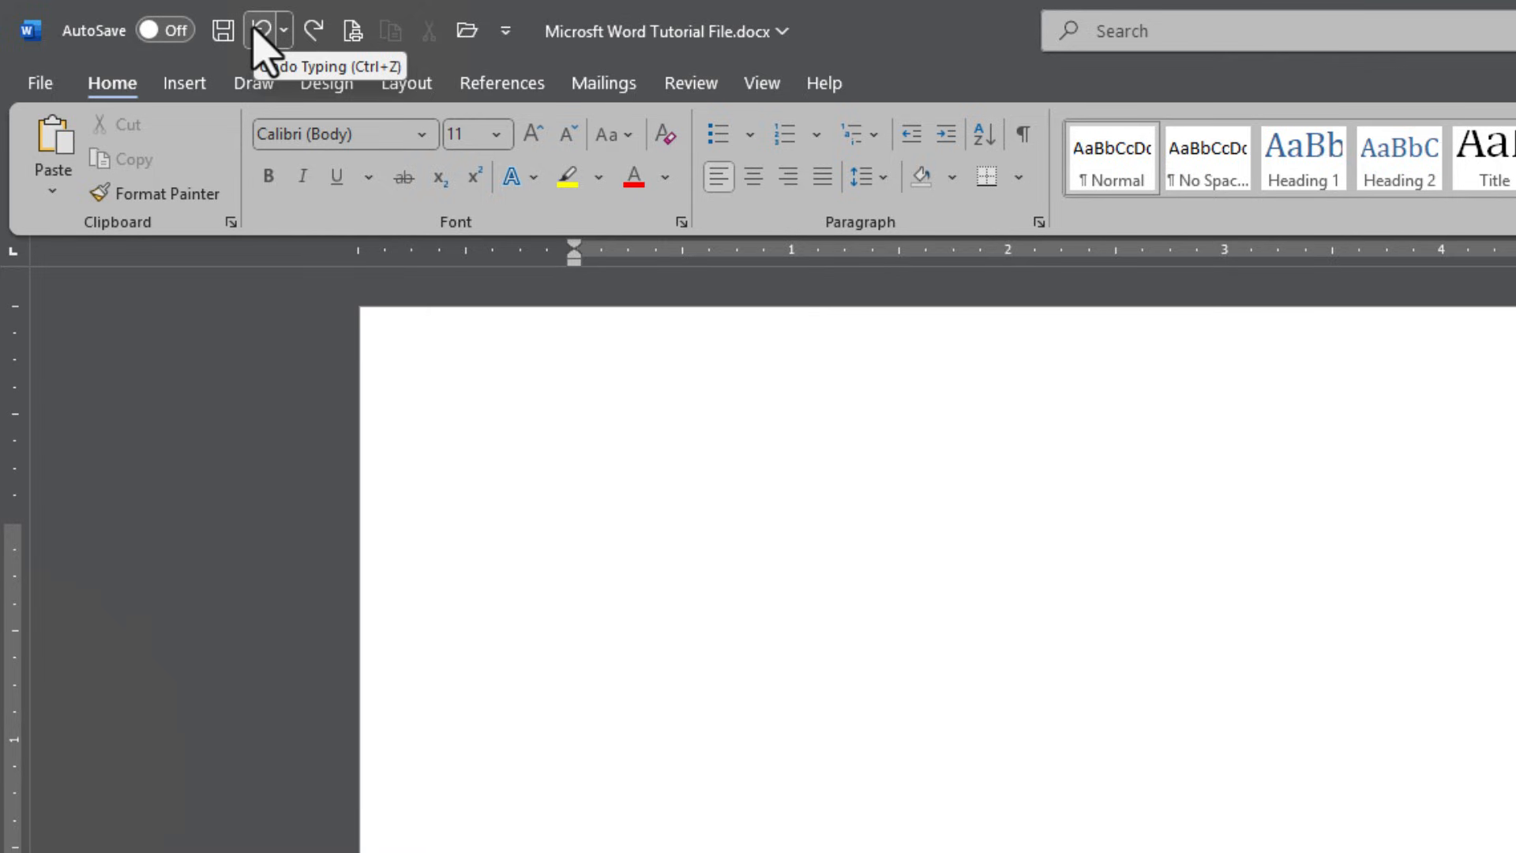
pyautogui.hotkey('ctrl', 'z')
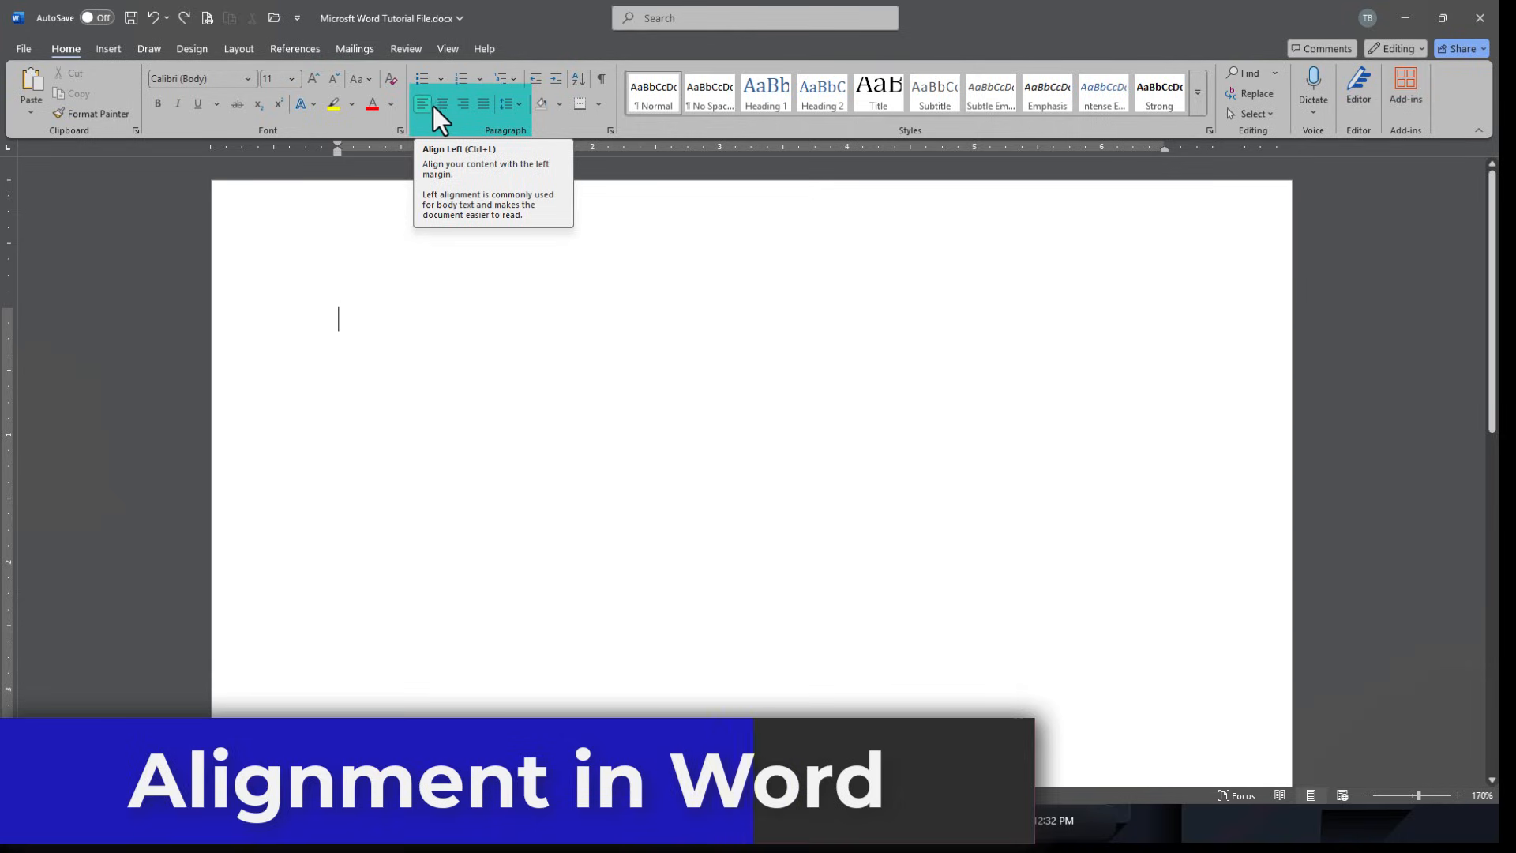
# - Try center and right alignment on the empty paragraph, ending with left alignment
pyautogui.click(440, 105)
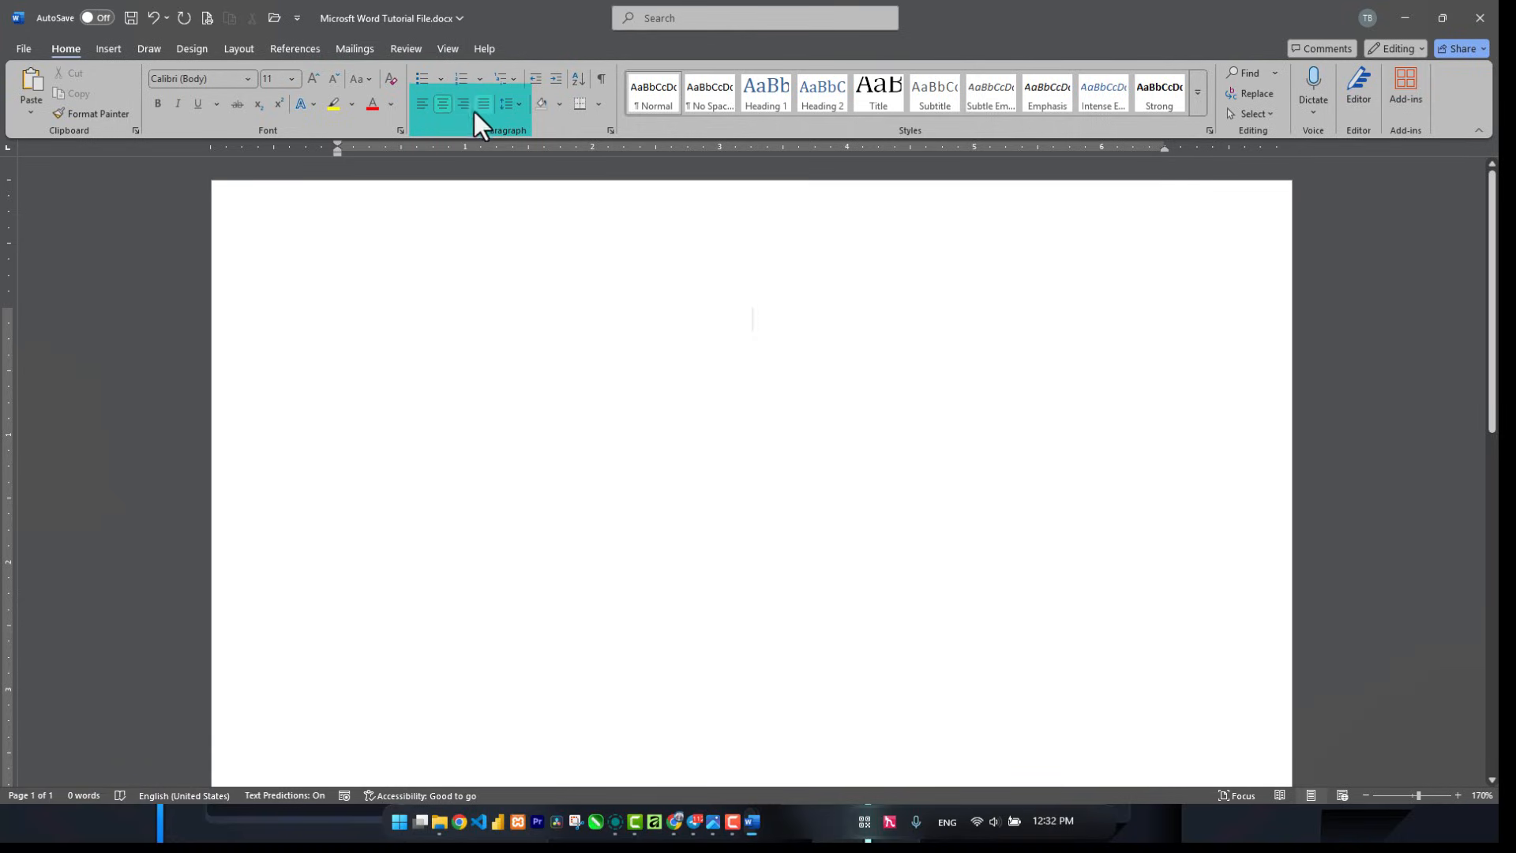
pyautogui.click(463, 105)
pyautogui.click(429, 110)
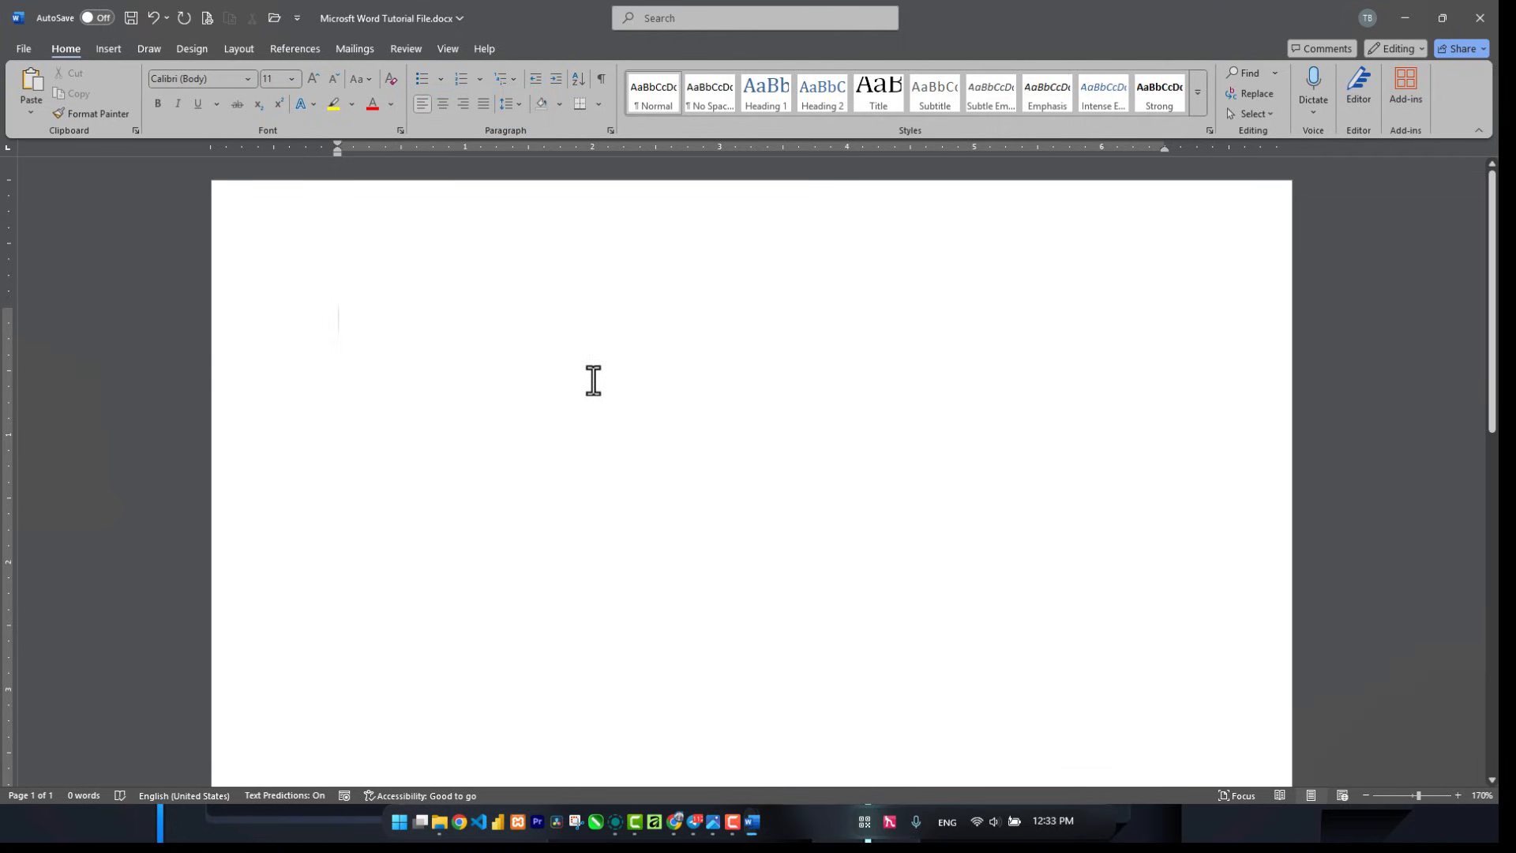
# - Enter a person's first name on the empty first line
pyautogui.write('Temesgen')
# - Delete the first six letters of the name, working forward from its beginning
pyautogui.click(336, 320)
pyautogui.press('Delete')
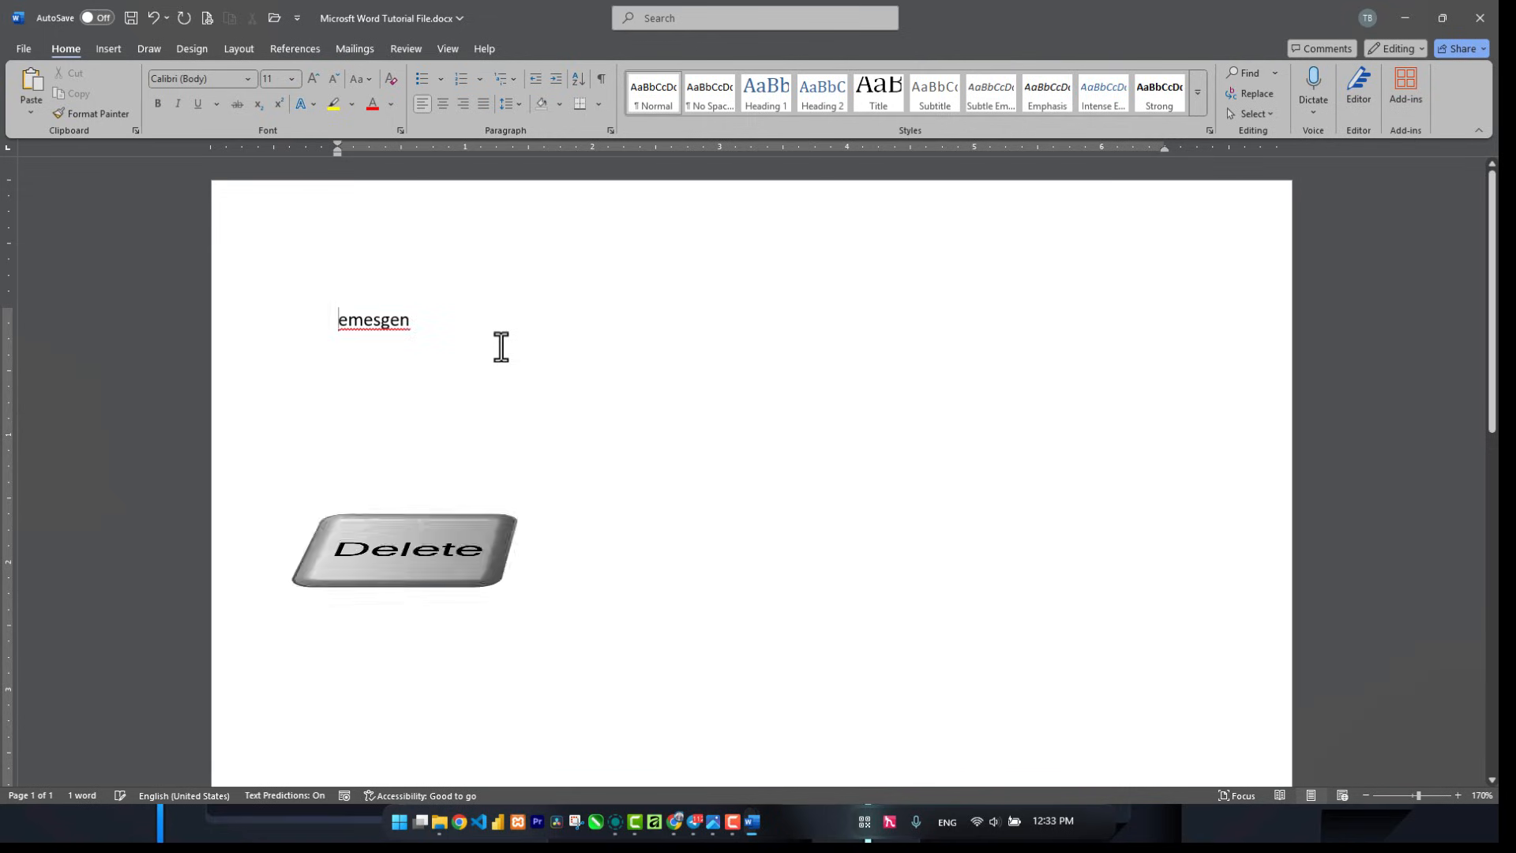
pyautogui.press('Delete')
pyautogui.press('Delete')
pyautogui.press('Delete')
pyautogui.press('Delete')
pyautogui.press('Delete')
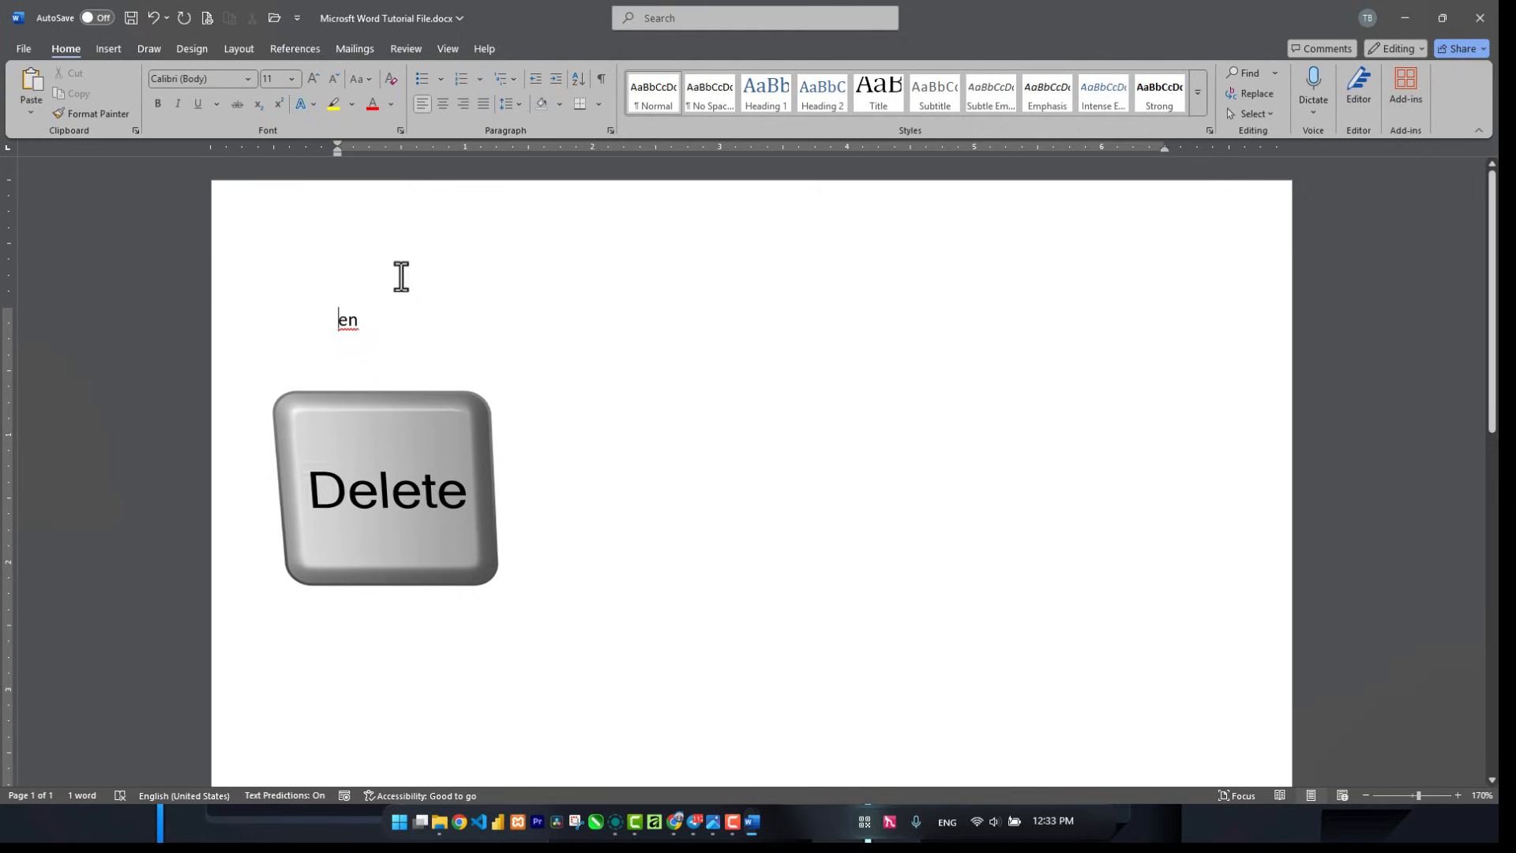
# - Undo the letter deletions to restore the full name
pyautogui.click(152, 20)
pyautogui.click(152, 20)
pyautogui.click(153, 21)
pyautogui.click(153, 21)
pyautogui.click(152, 20)
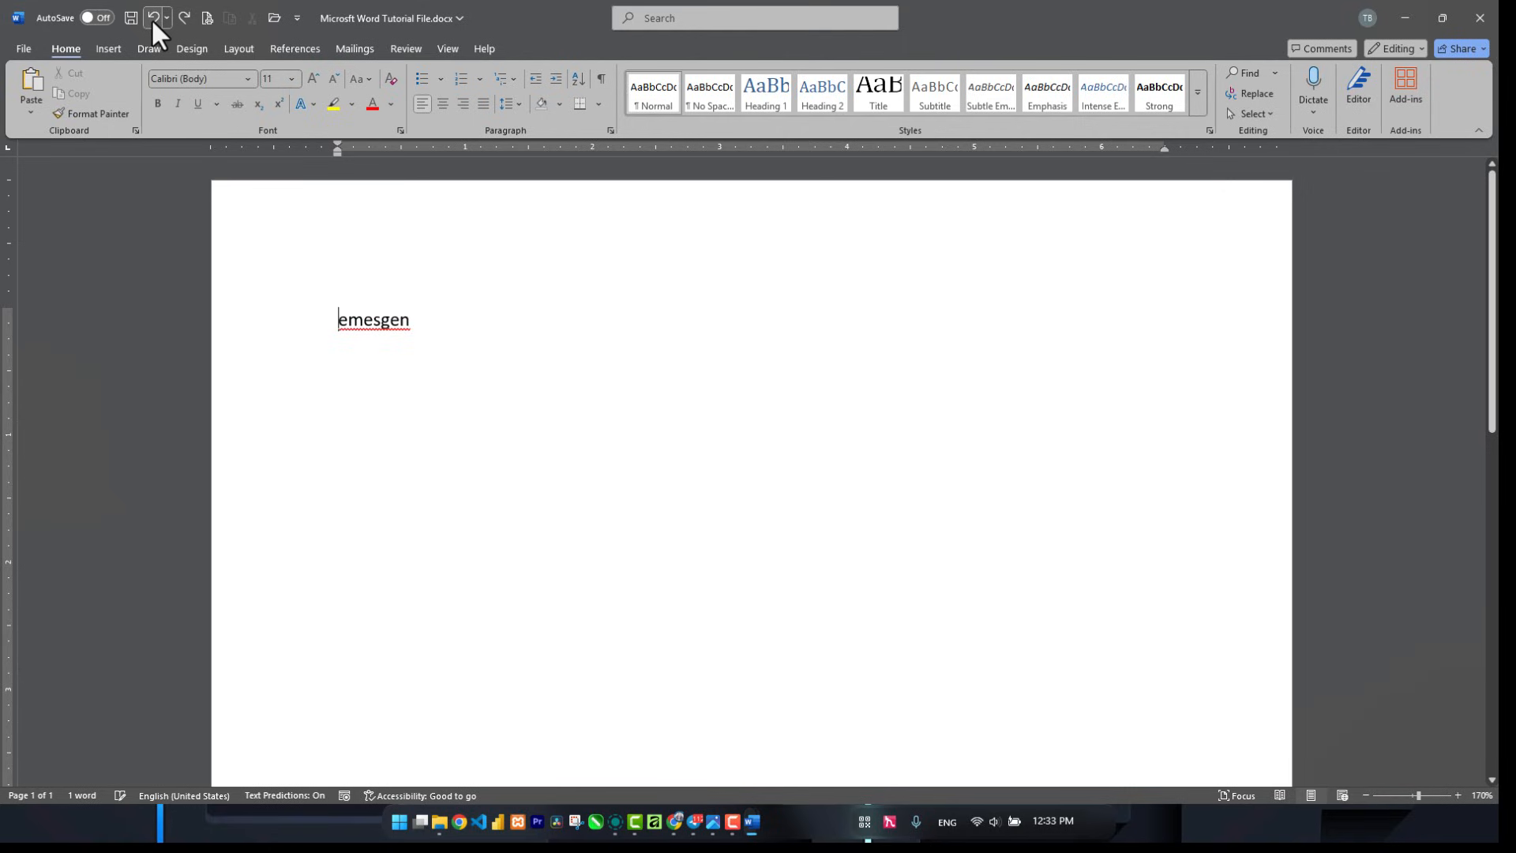
pyautogui.click(153, 21)
# - Select the whole name without the trailing space and copy it
pyautogui.moveTo(352, 327); pyautogui.dragTo(529, 390)
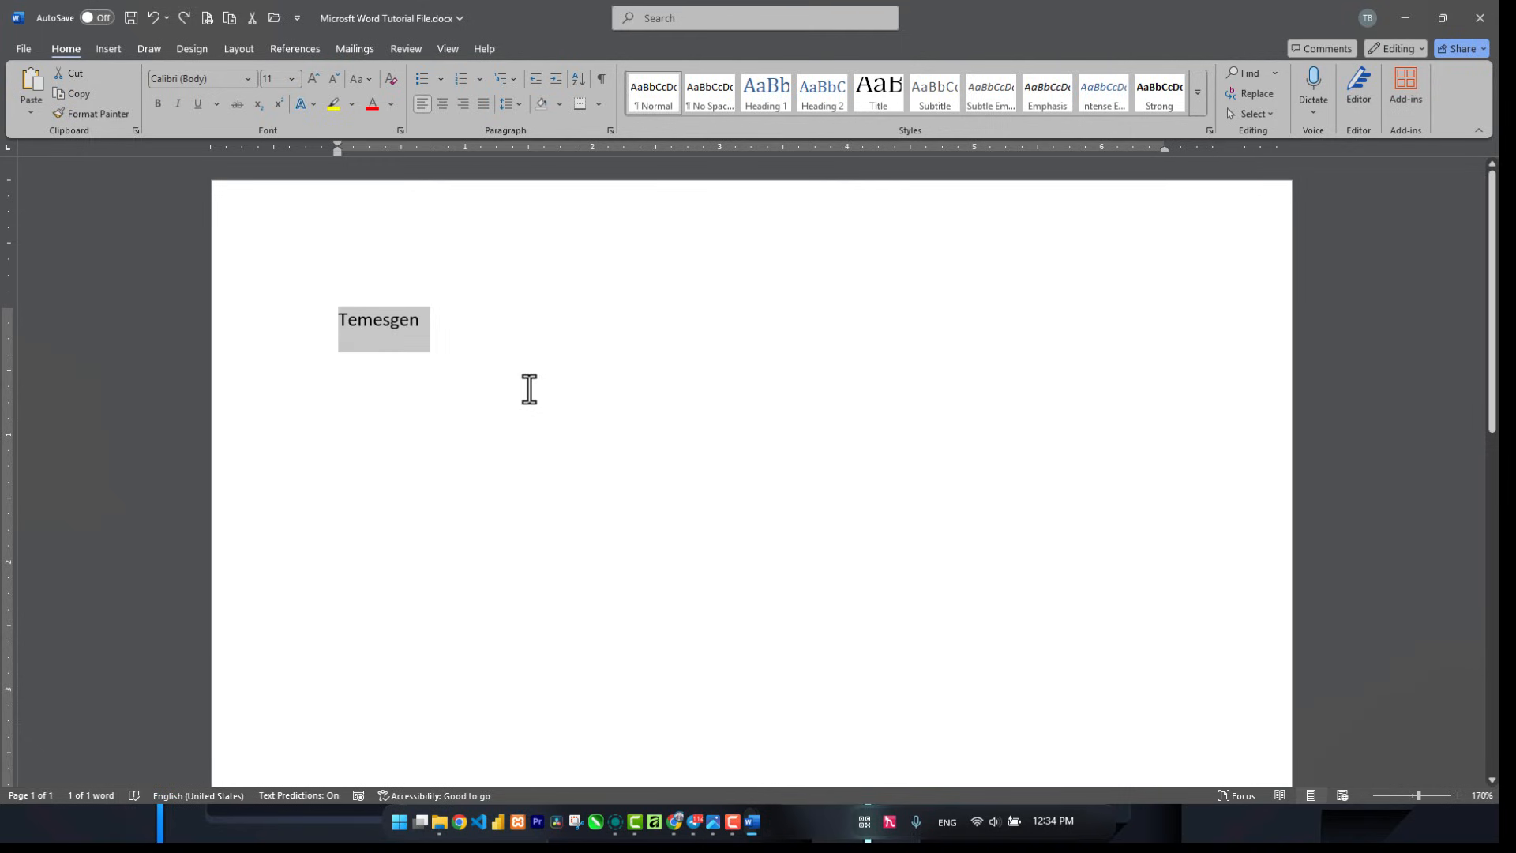
pyautogui.click(368, 319)
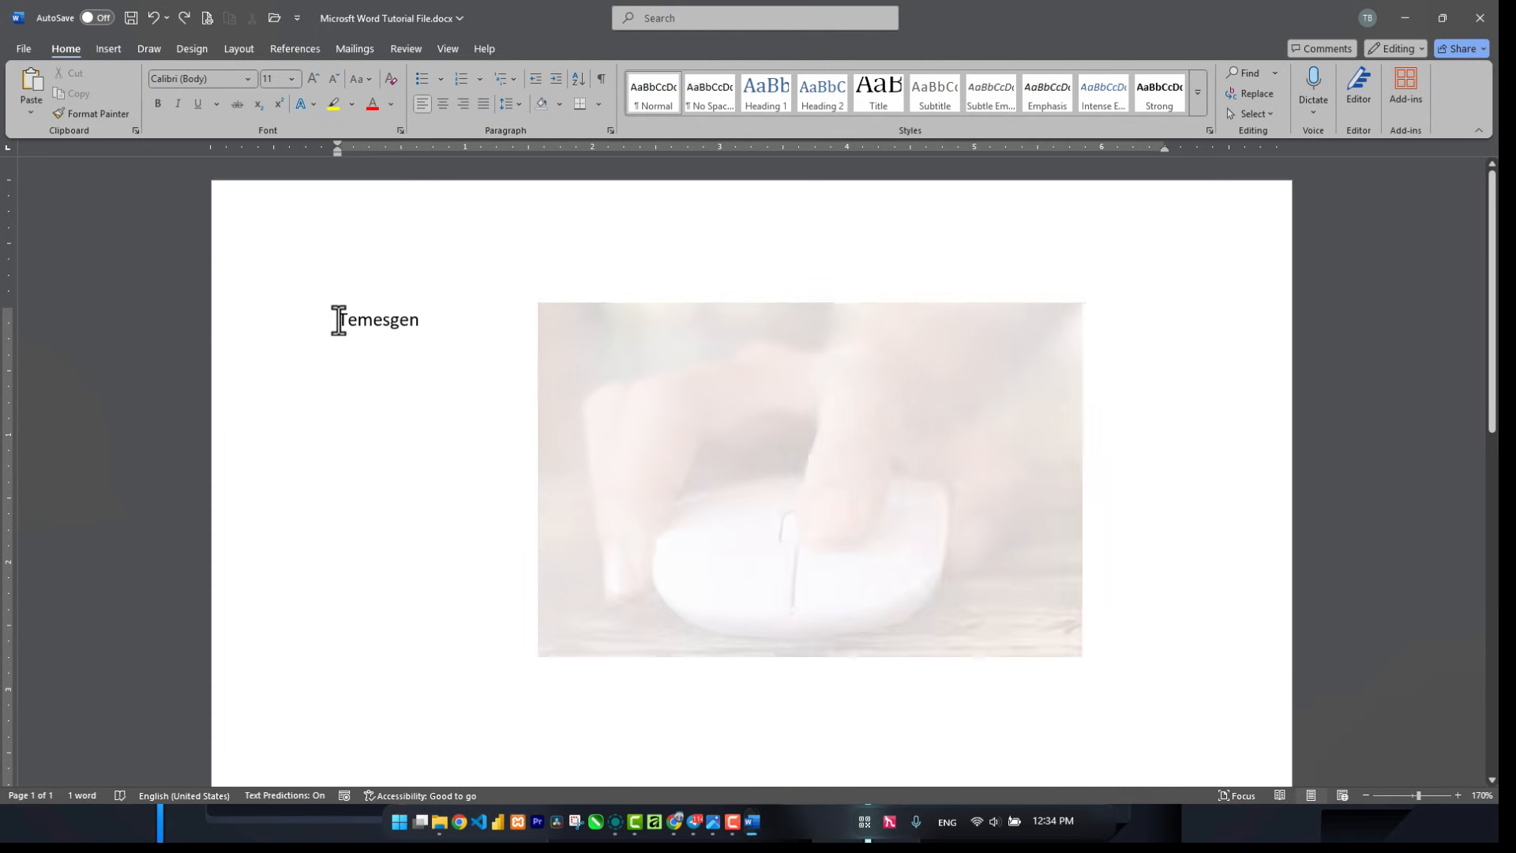
pyautogui.moveTo(339, 320); pyautogui.dragTo(419, 320)
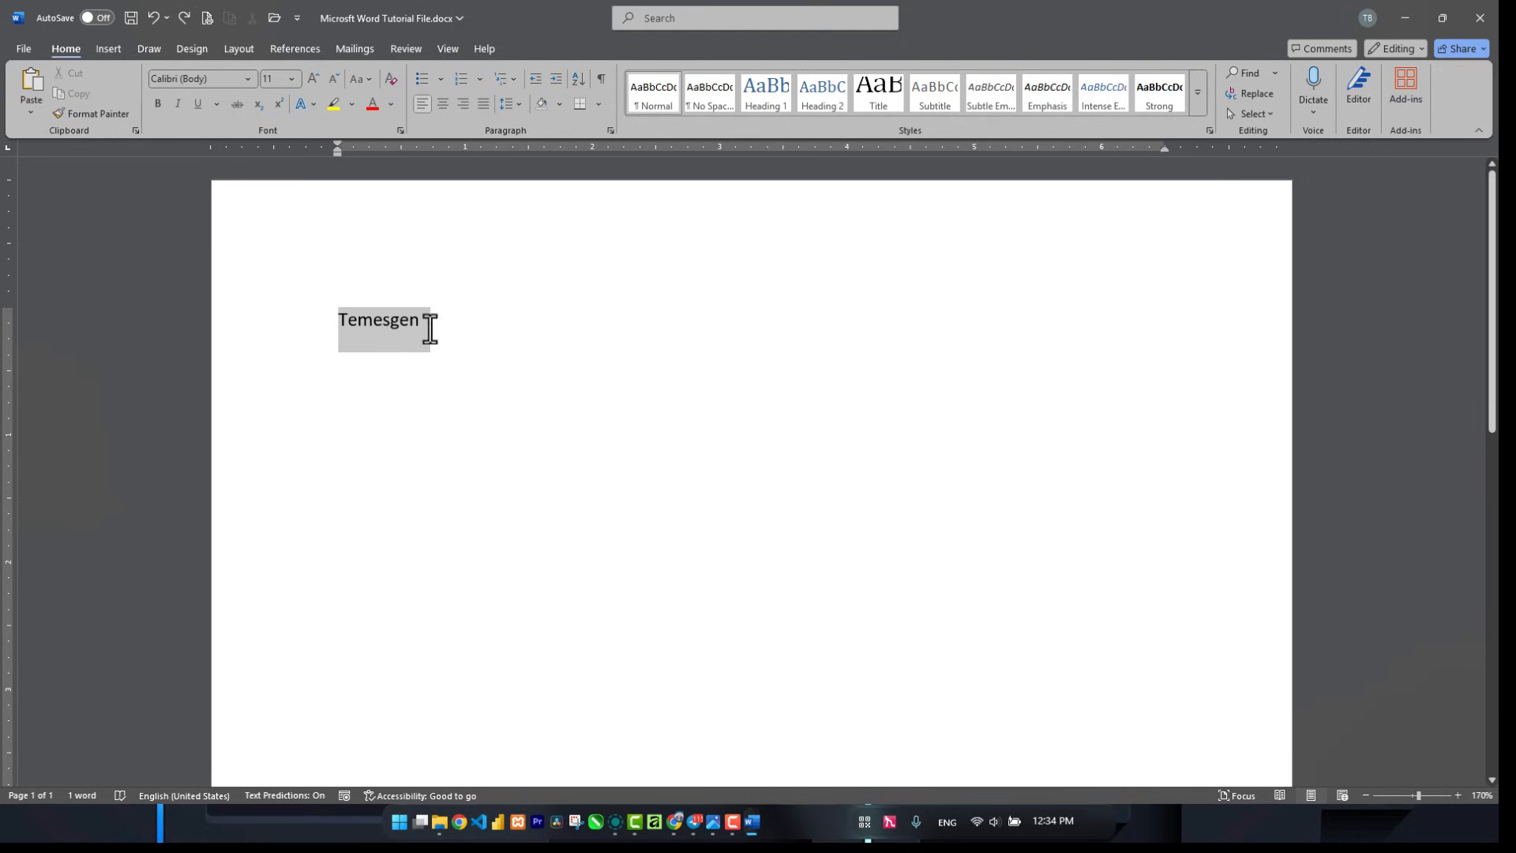
pyautogui.moveTo(429, 329); pyautogui.dragTo(423, 331)
pyautogui.hotkey('ctrl', 'c')
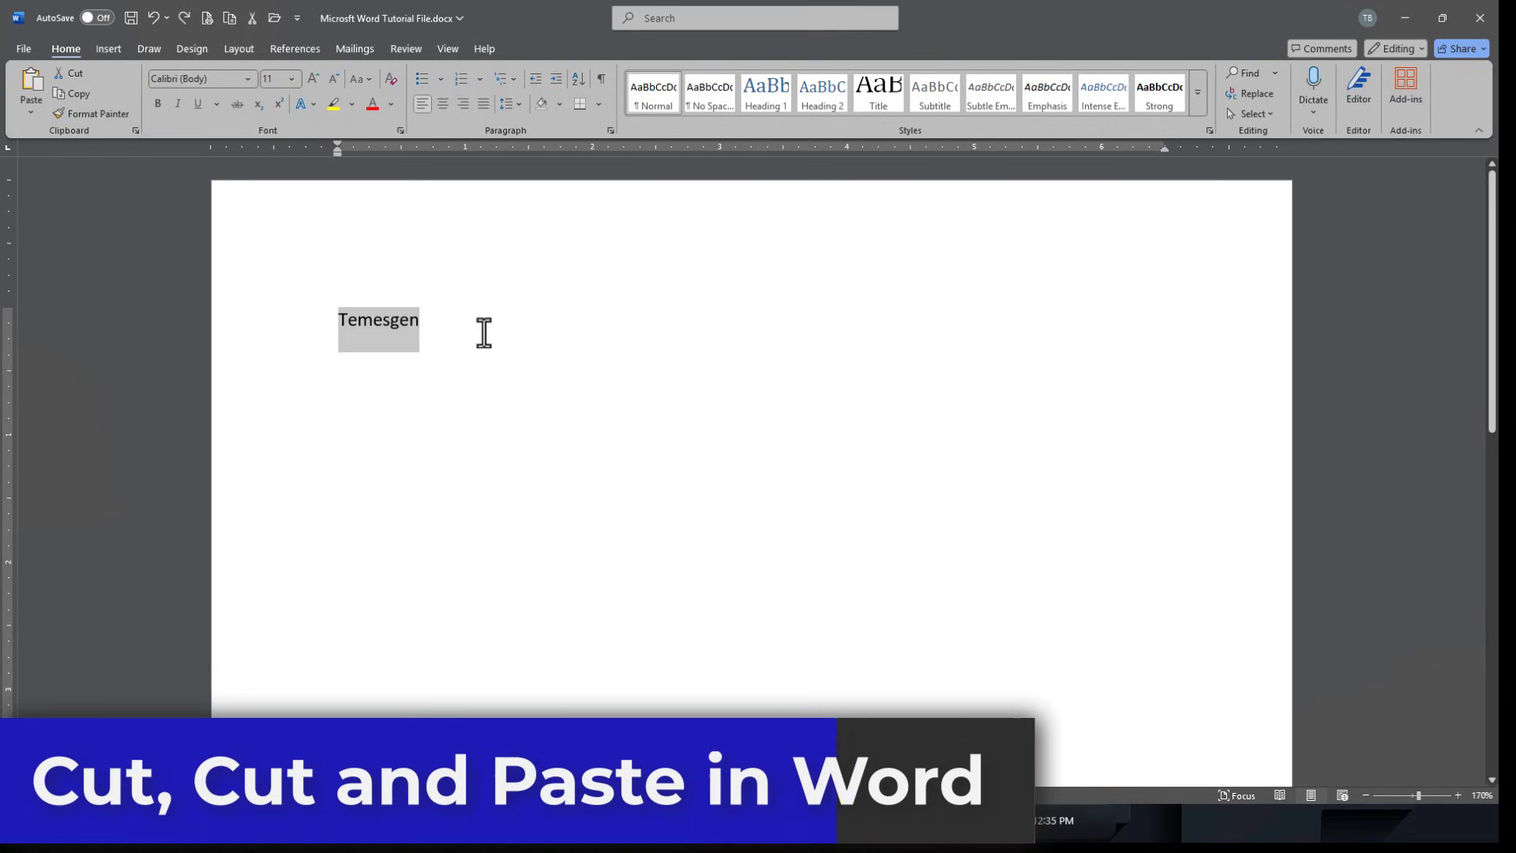
# - Paste the copied name three times after the original on the same line
pyautogui.click(440, 324)
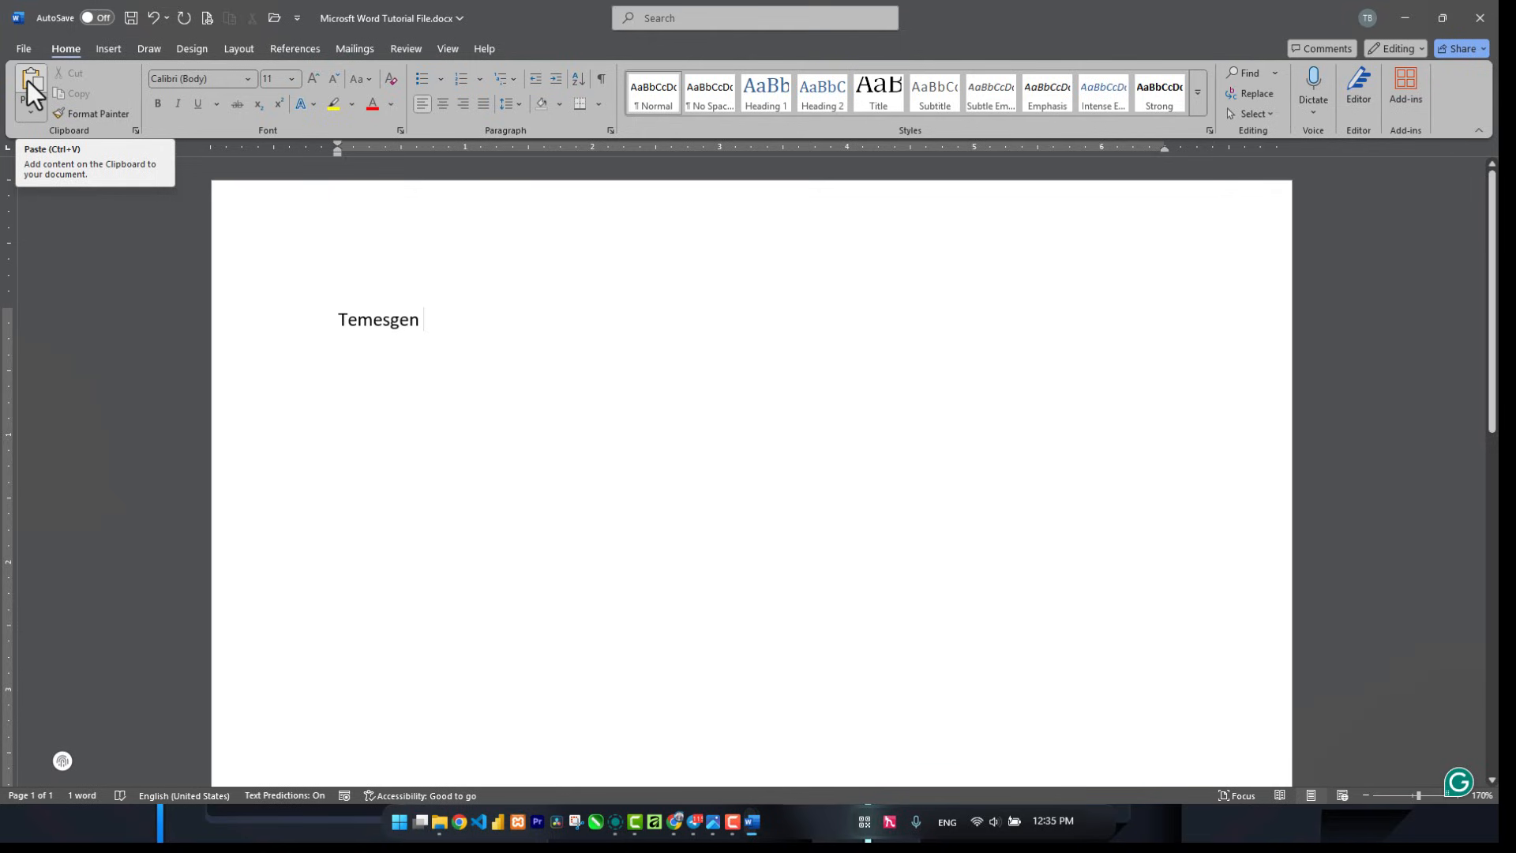
pyautogui.click(27, 79)
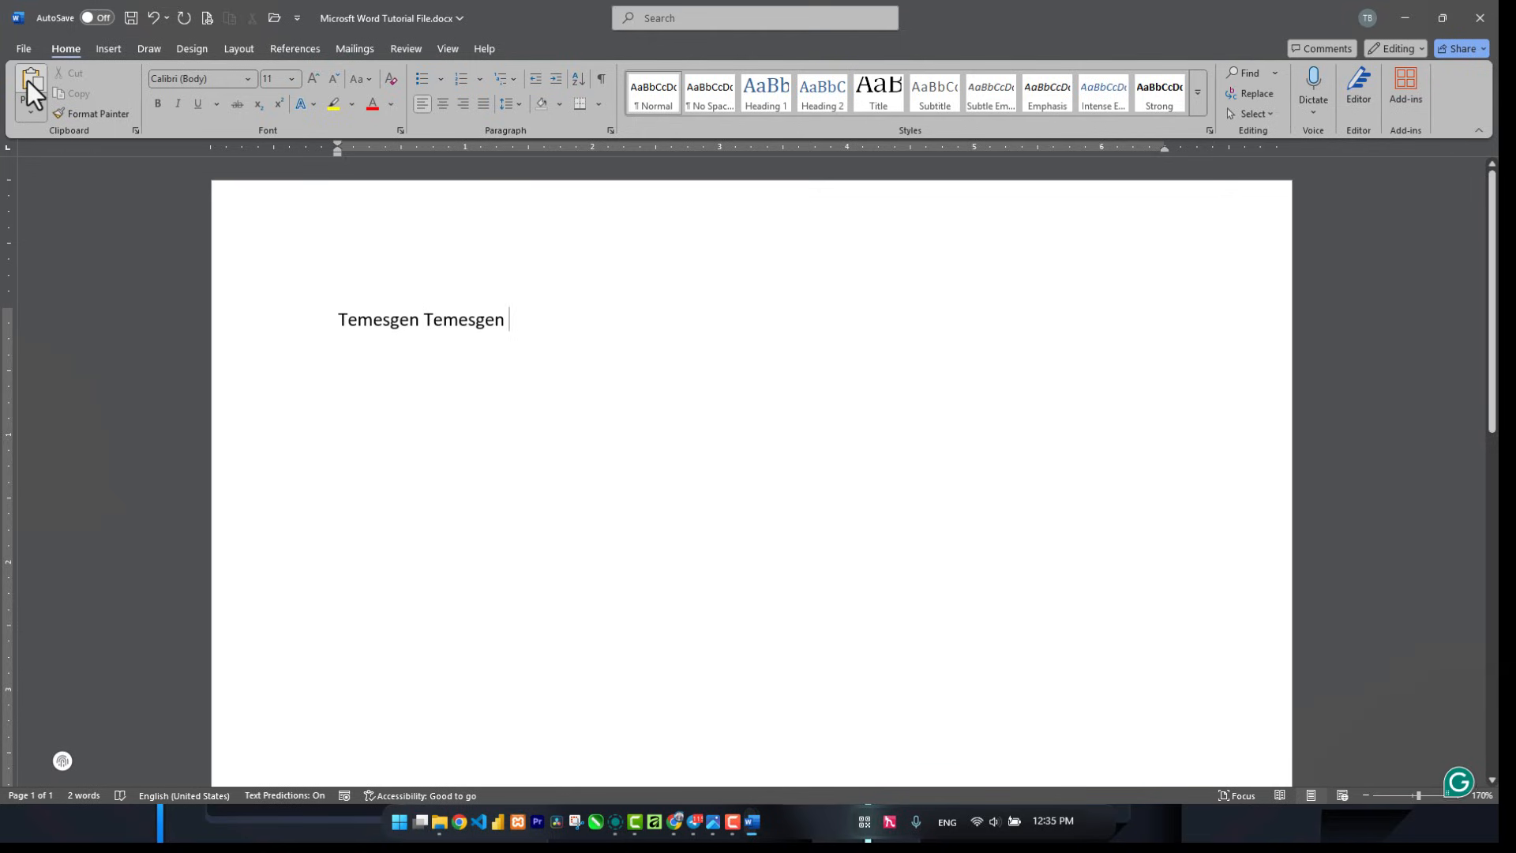
pyautogui.click(27, 79)
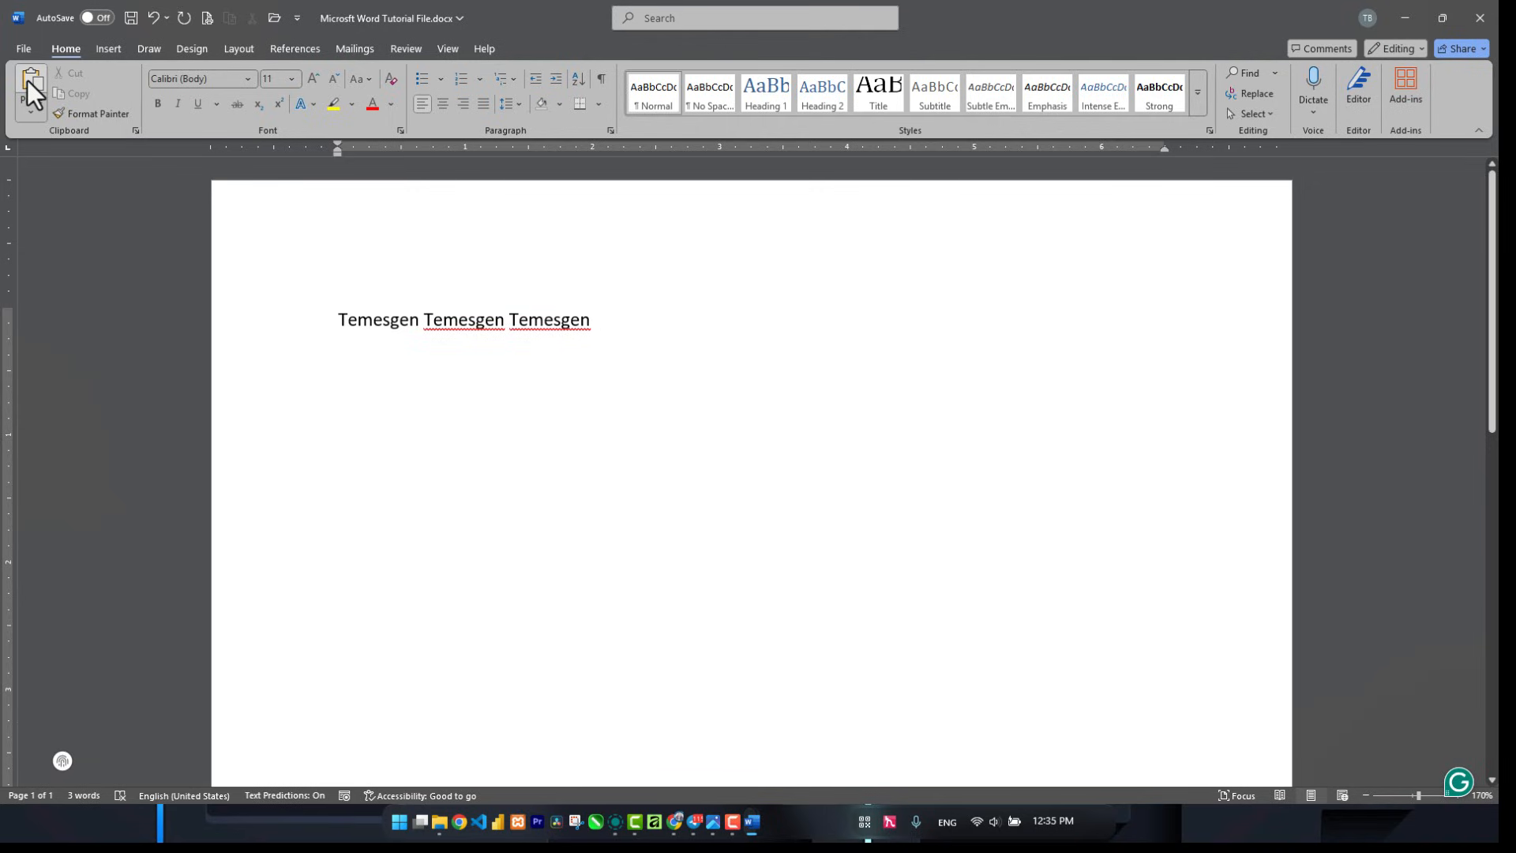
pyautogui.click(27, 79)
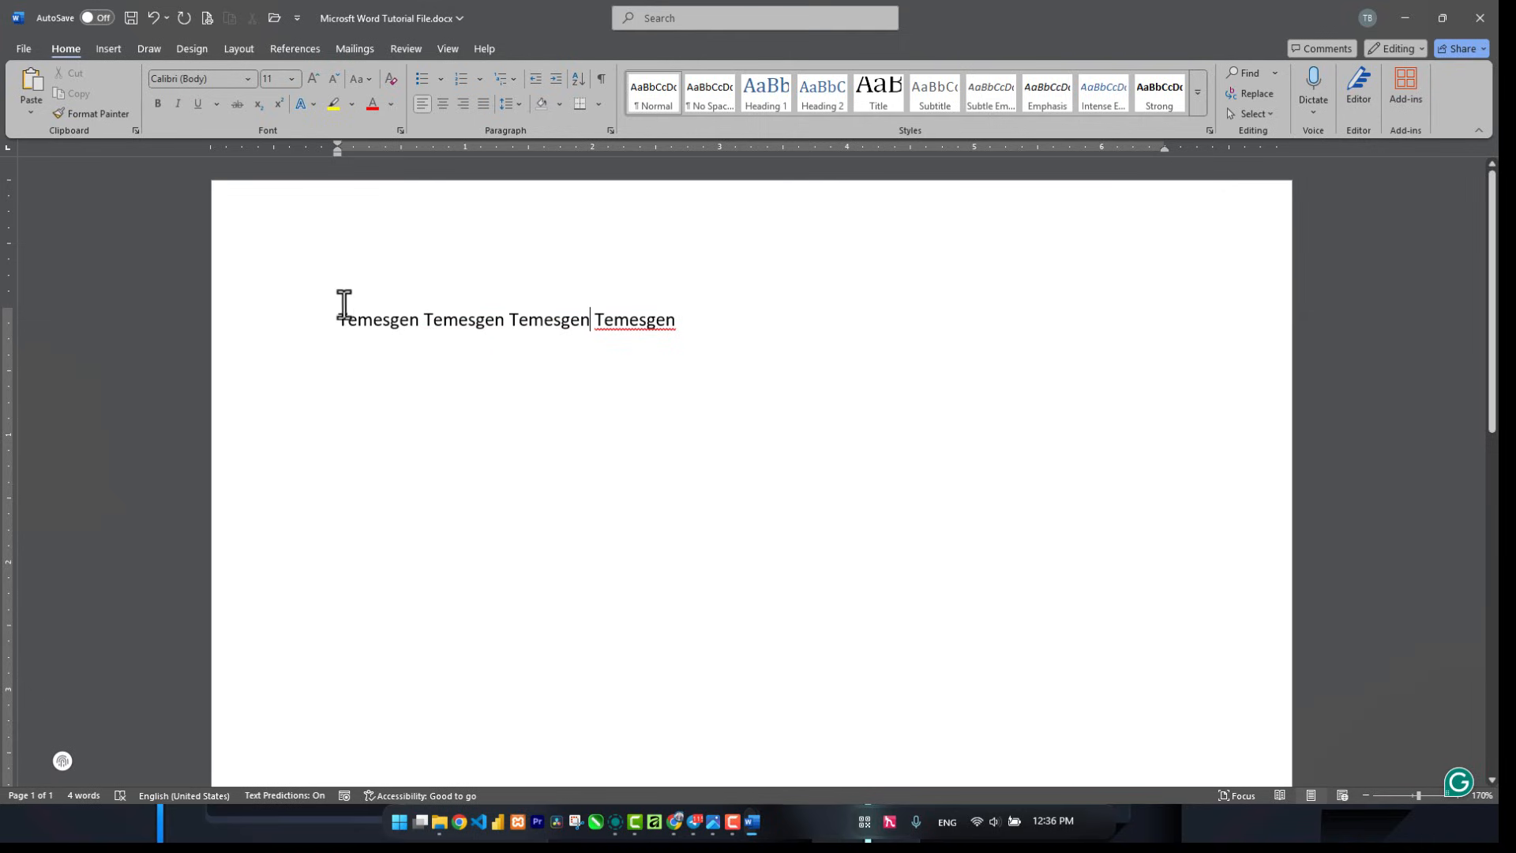
# - Add the misspelled word "compter" at the end of the line and correct it to the suggested spelling "computer"
pyautogui.write('com')
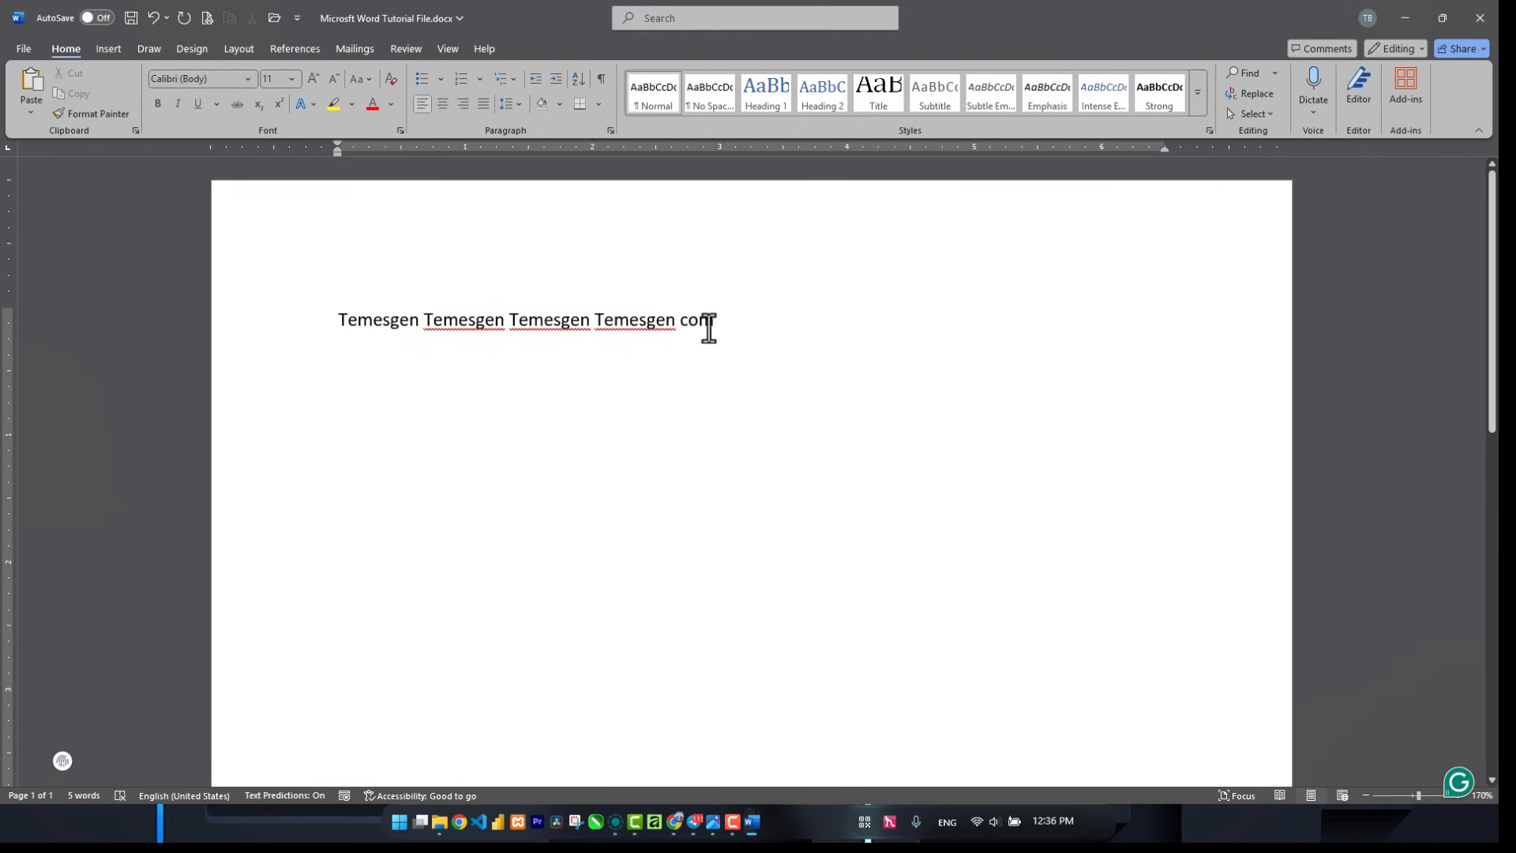
pyautogui.write('puter')
pyautogui.rightClick(716, 325)
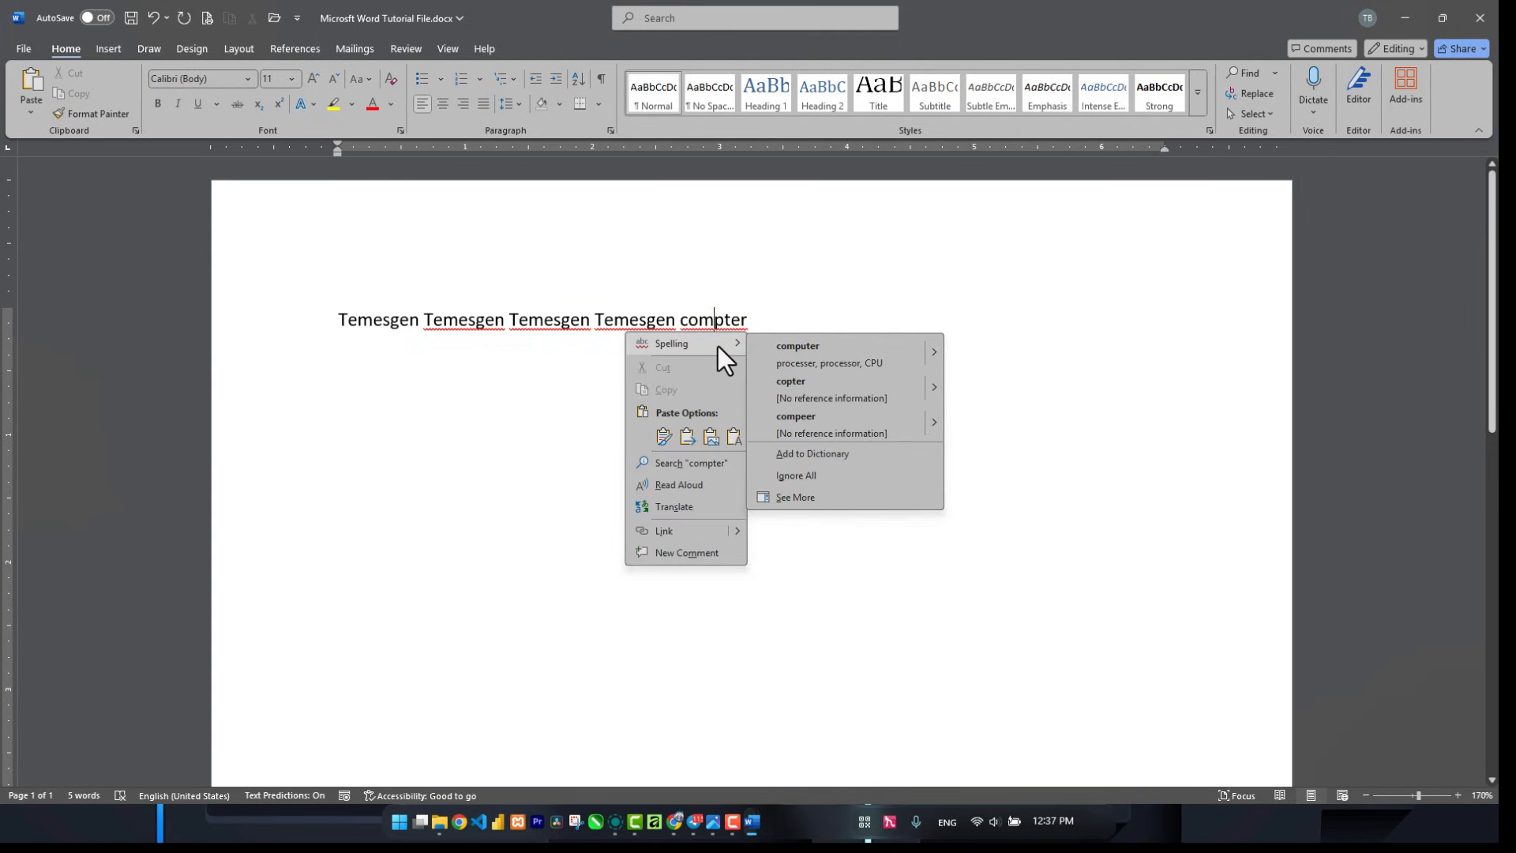
pyautogui.click(806, 352)
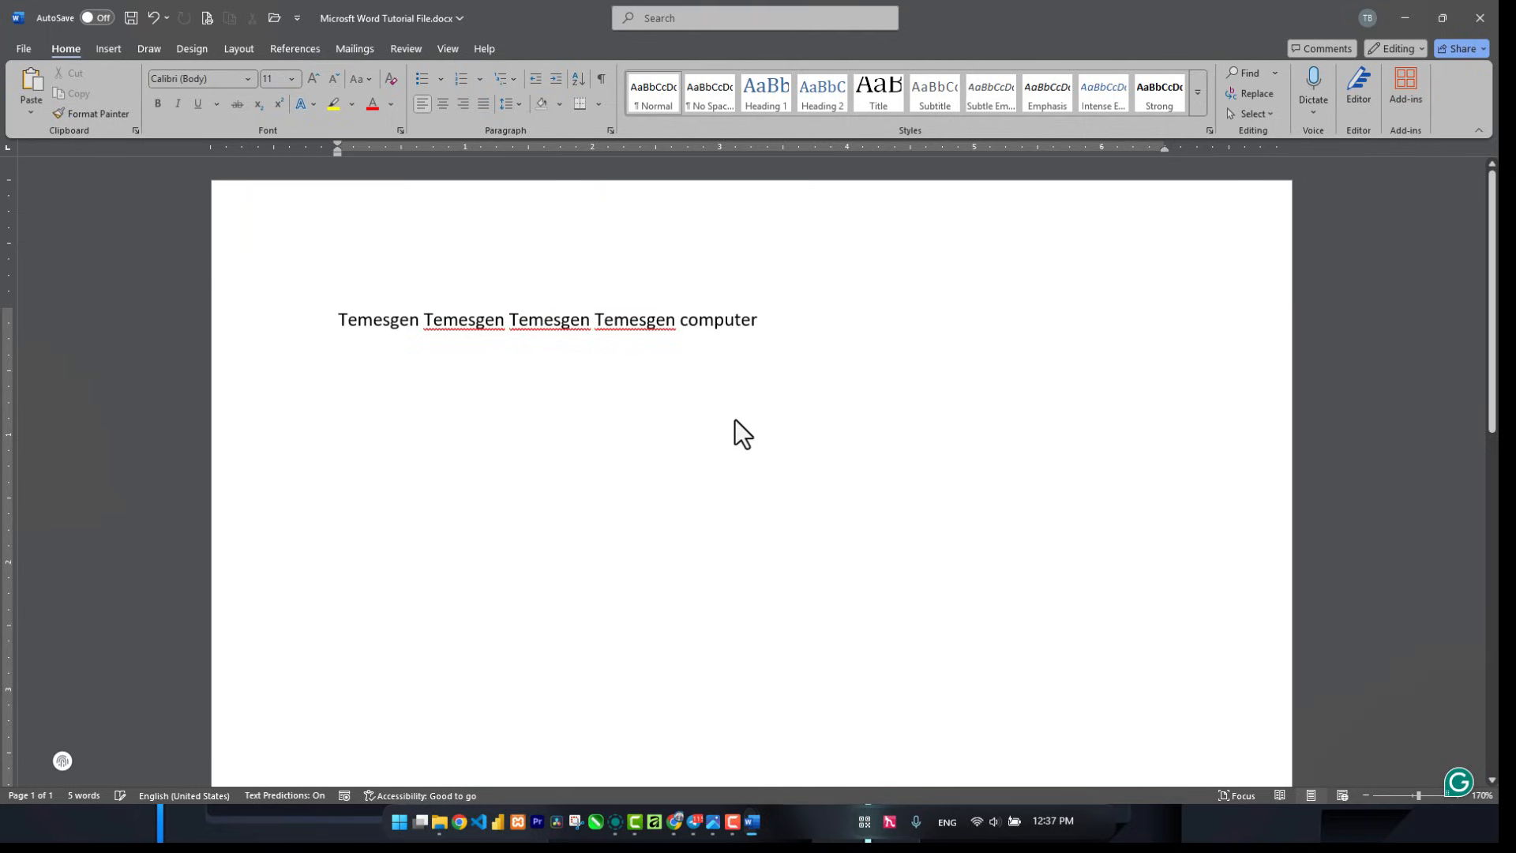
# - Delete the word "computer" and the pasted copies of the name, keeping only the first name on the line
pyautogui.press('BackSpace')
pyautogui.press('BackSpace')
pyautogui.press('BackSpace')
pyautogui.press('BackSpace')
pyautogui.press('BackSpace')
pyautogui.press('BackSpace')
pyautogui.press('BackSpace')
pyautogui.press('BackSpace')
pyautogui.press('BackSpace')
pyautogui.press('BackSpace')
pyautogui.press('BackSpace')
pyautogui.press('BackSpace')
pyautogui.press('BackSpace')
pyautogui.press('BackSpace')
pyautogui.press('BackSpace')
pyautogui.press('BackSpace')
pyautogui.press('BackSpace')
pyautogui.press('BackSpace')
pyautogui.press('BackSpace')
pyautogui.press('BackSpace')
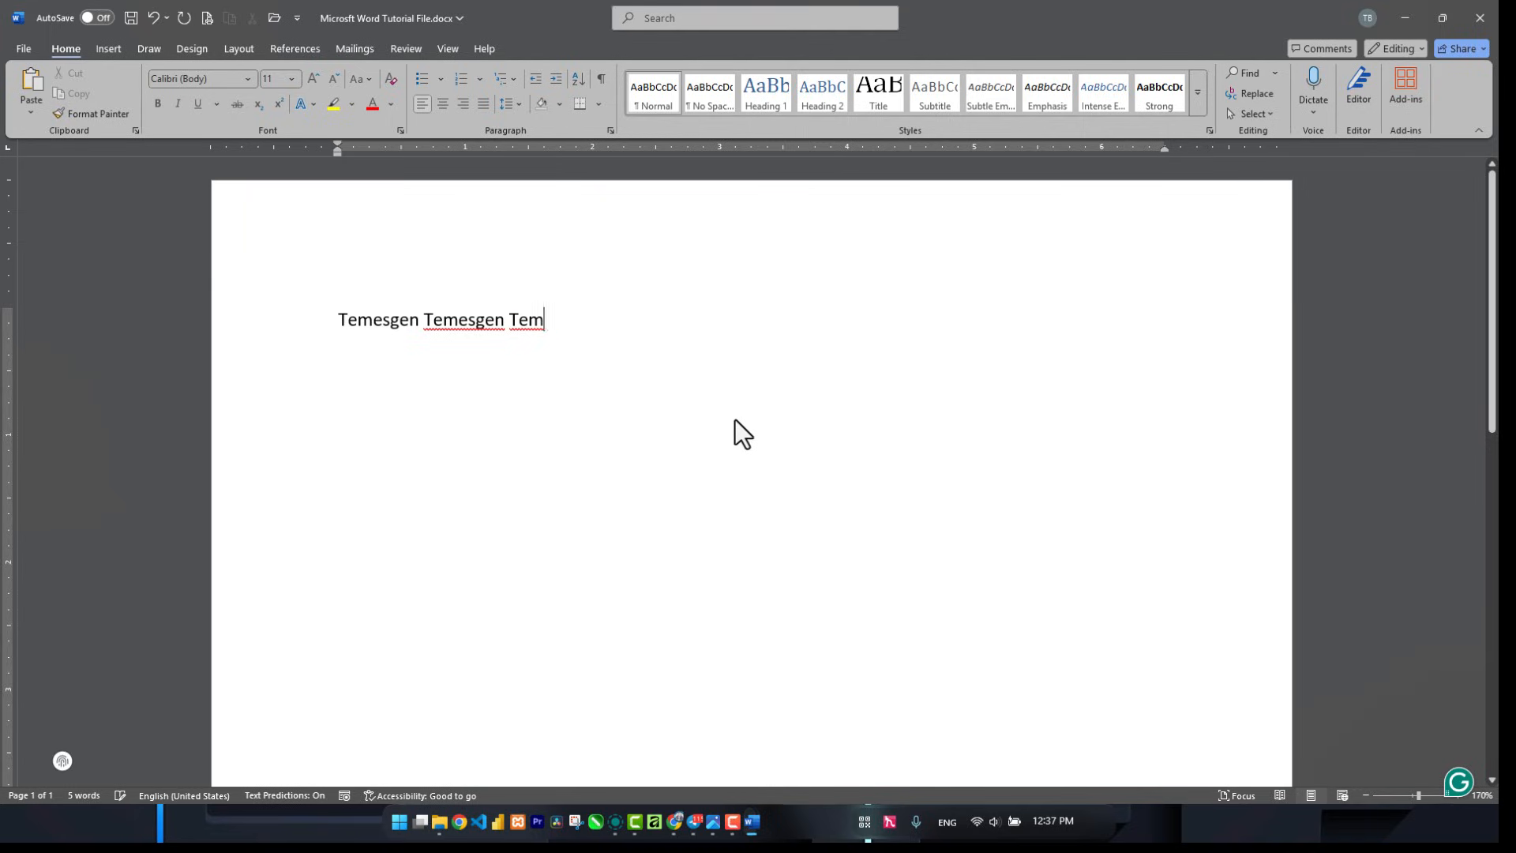
pyautogui.press('BackSpace')
pyautogui.press('BackSpace')
pyautogui.press('BackSpace')
pyautogui.press('BackSpace')
pyautogui.press('BackSpace')
pyautogui.press('BackSpace')
pyautogui.press('BackSpace')
pyautogui.press('BackSpace')
pyautogui.press('BackSpace')
pyautogui.press('BackSpace')
pyautogui.press('BackSpace')
pyautogui.press('BackSpace')
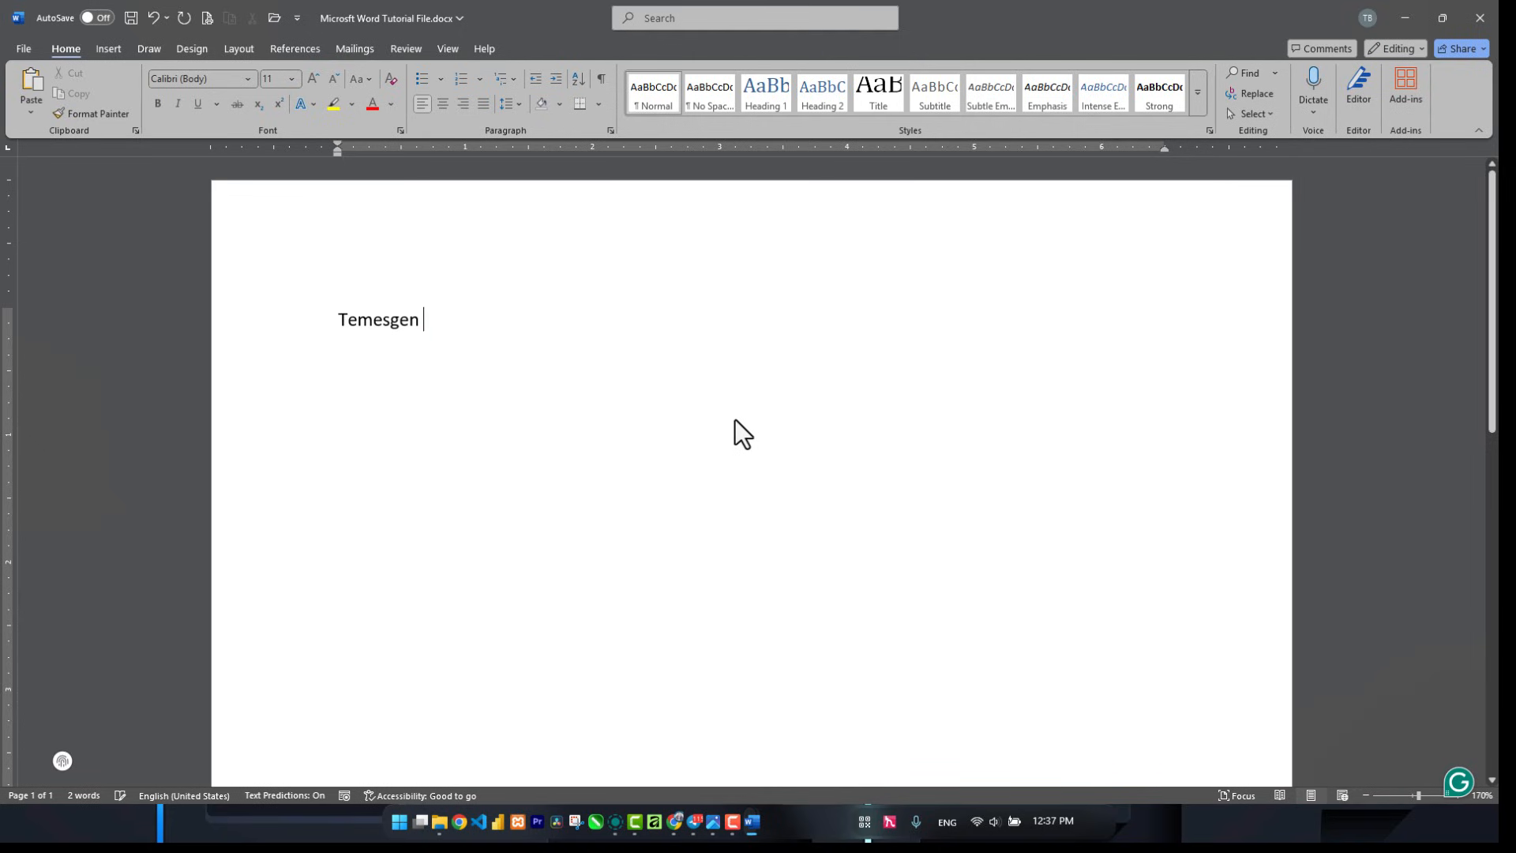
# - Cut the name without its trailing space and paste it four times on one line further down the page
pyautogui.press('BackSpace')
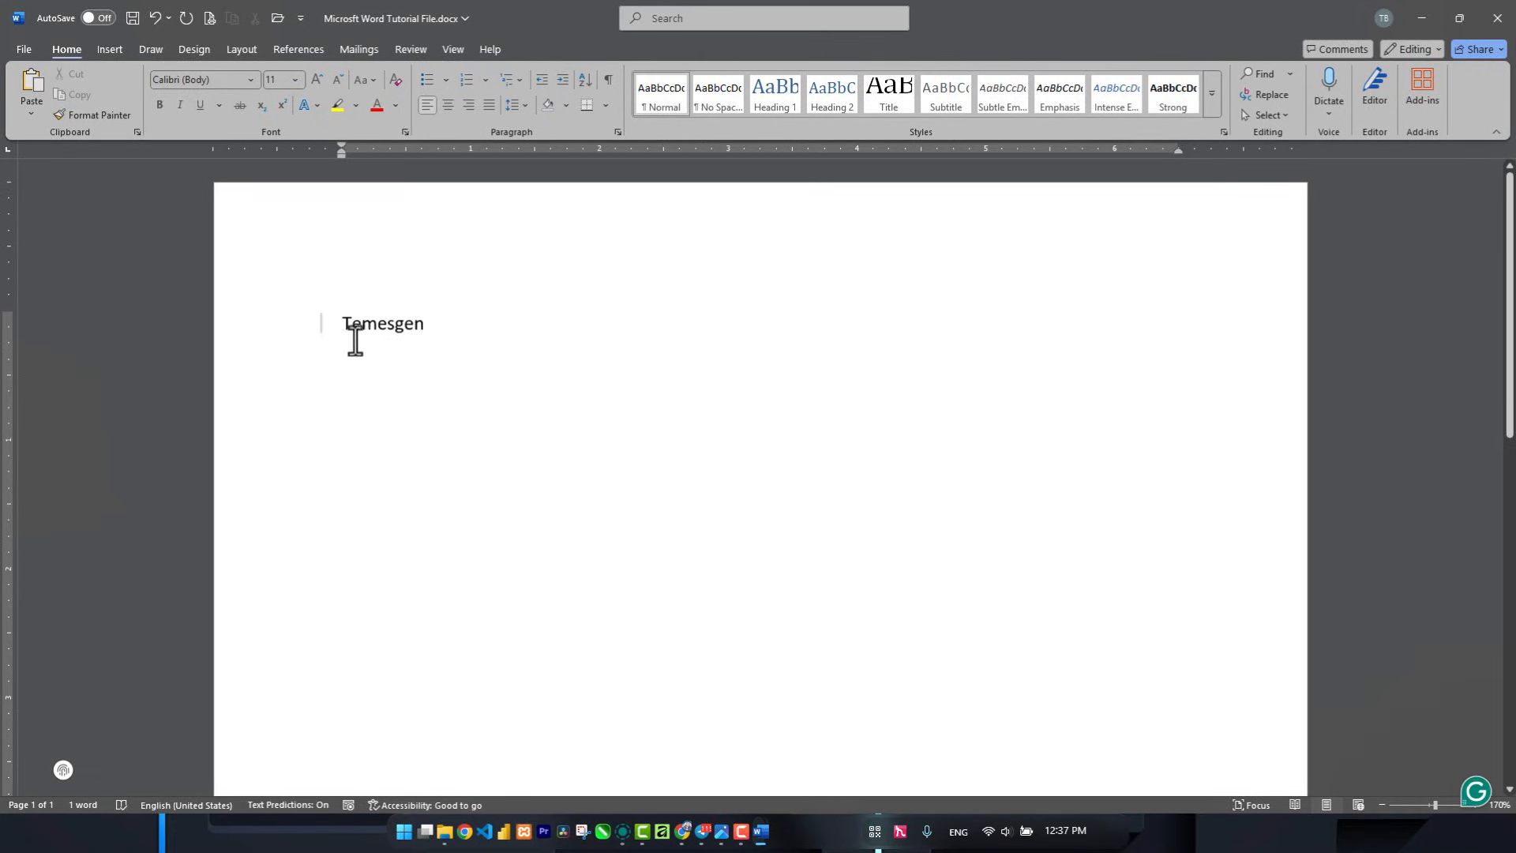
pyautogui.moveTo(339, 325); pyautogui.dragTo(423, 324)
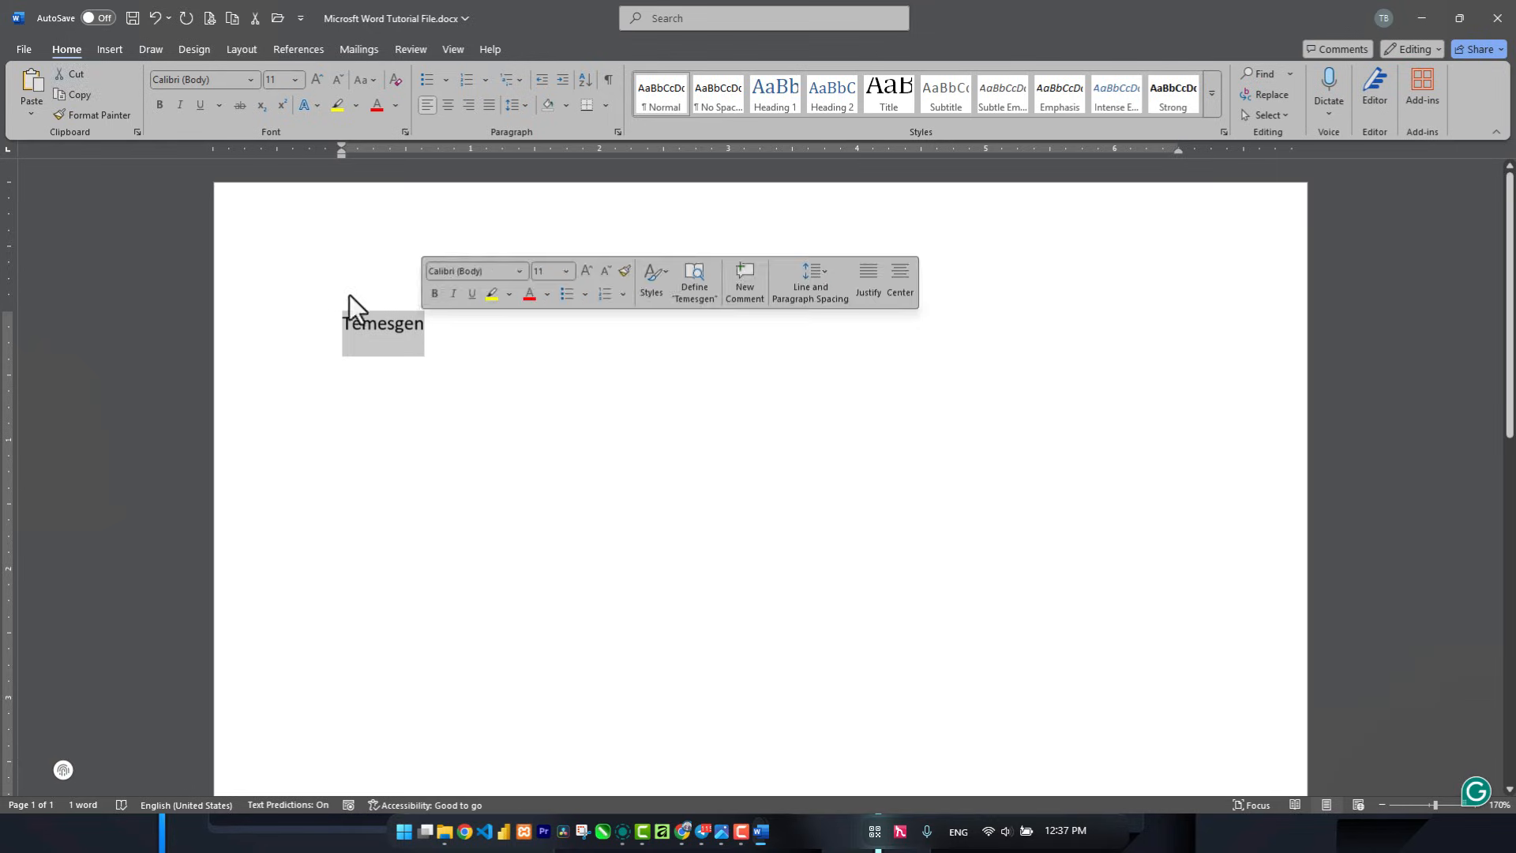
pyautogui.click(83, 74)
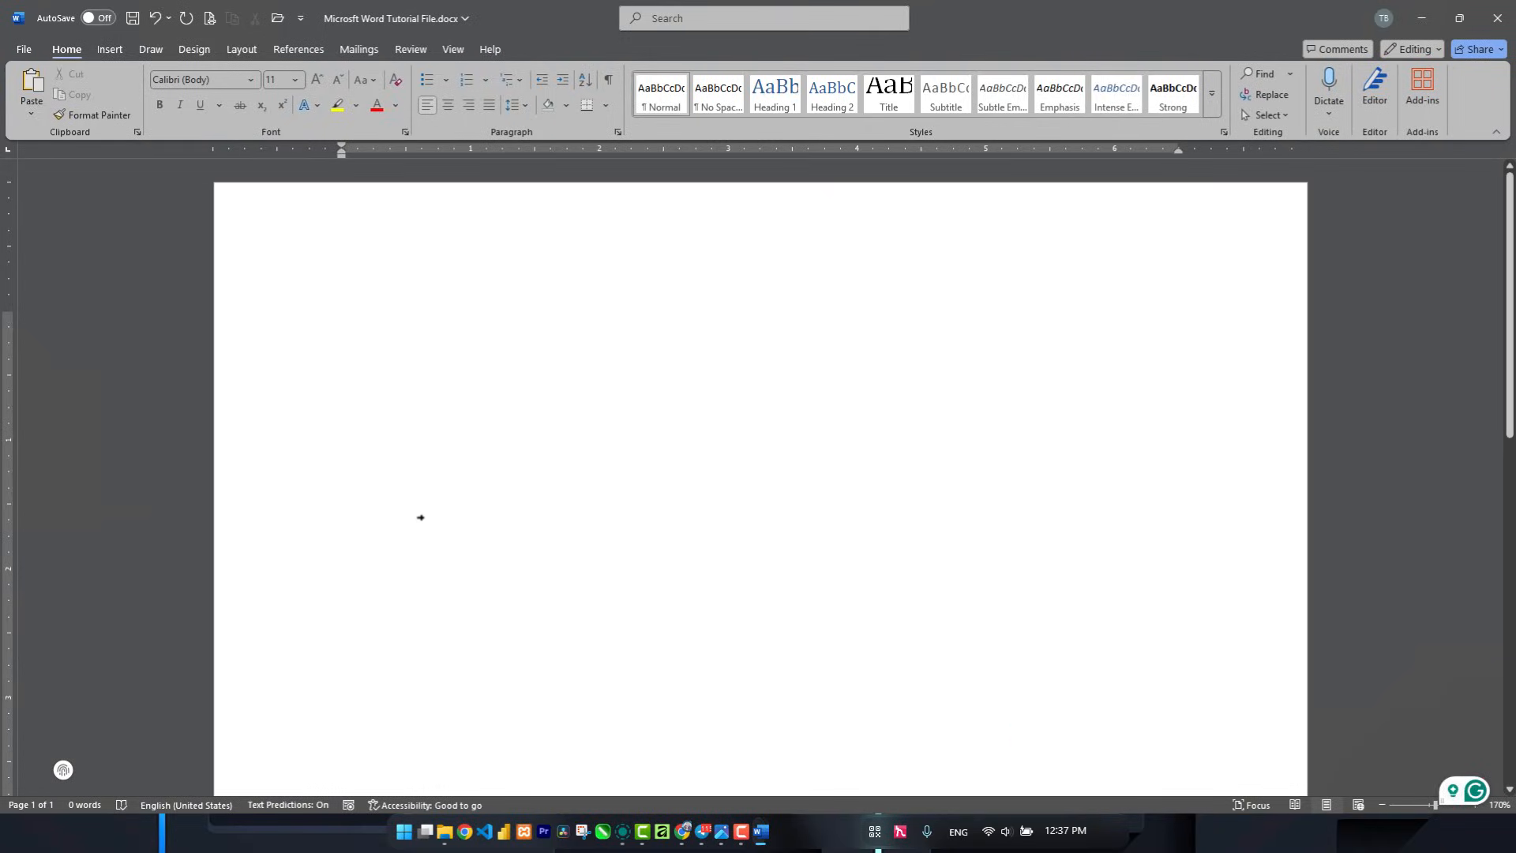
pyautogui.click(21, 87)
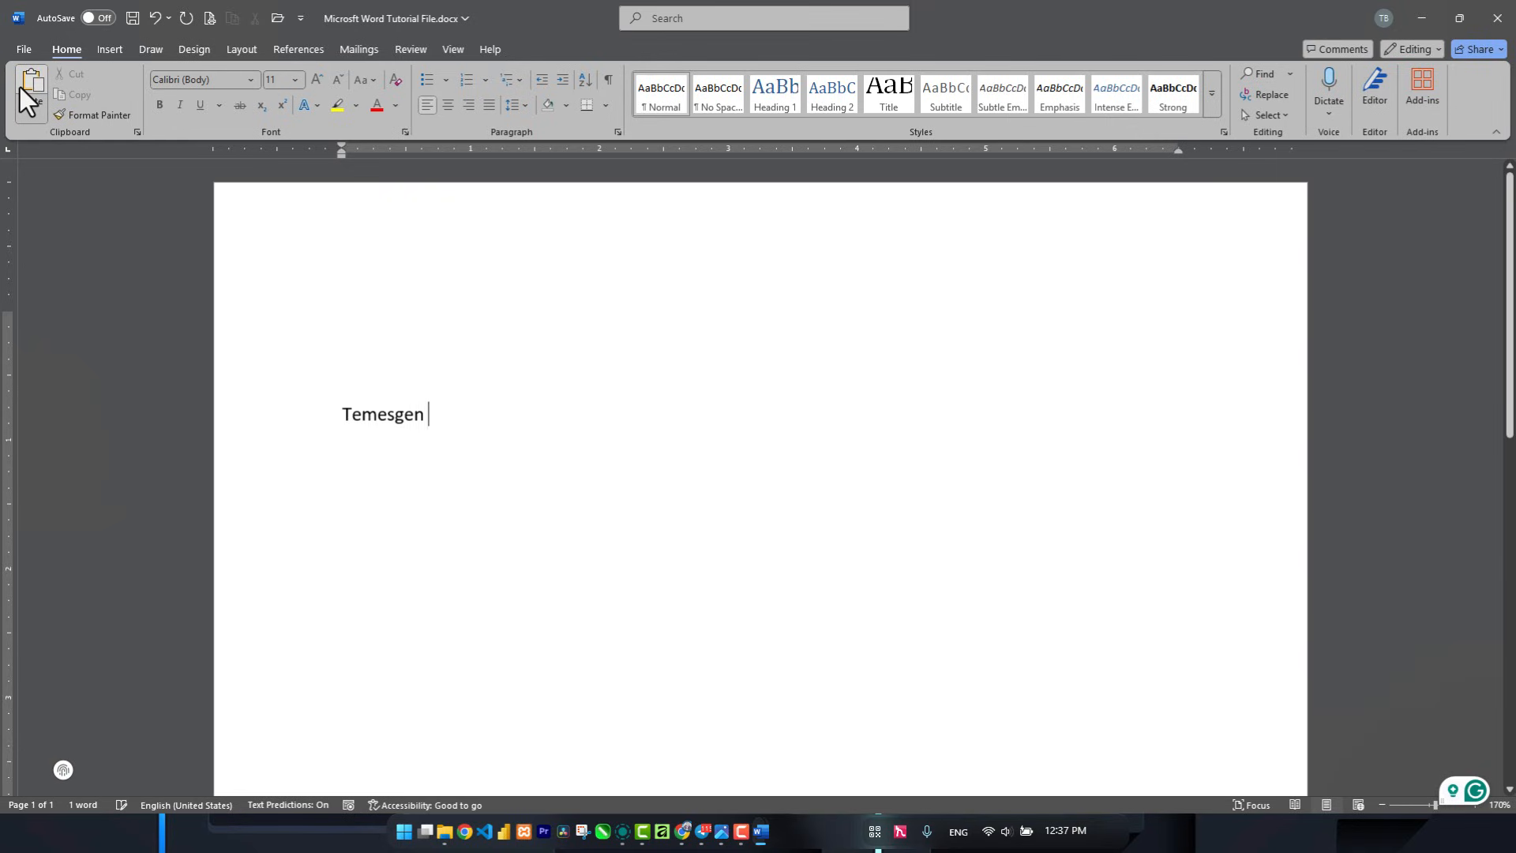
pyautogui.click(21, 87)
pyautogui.click(20, 86)
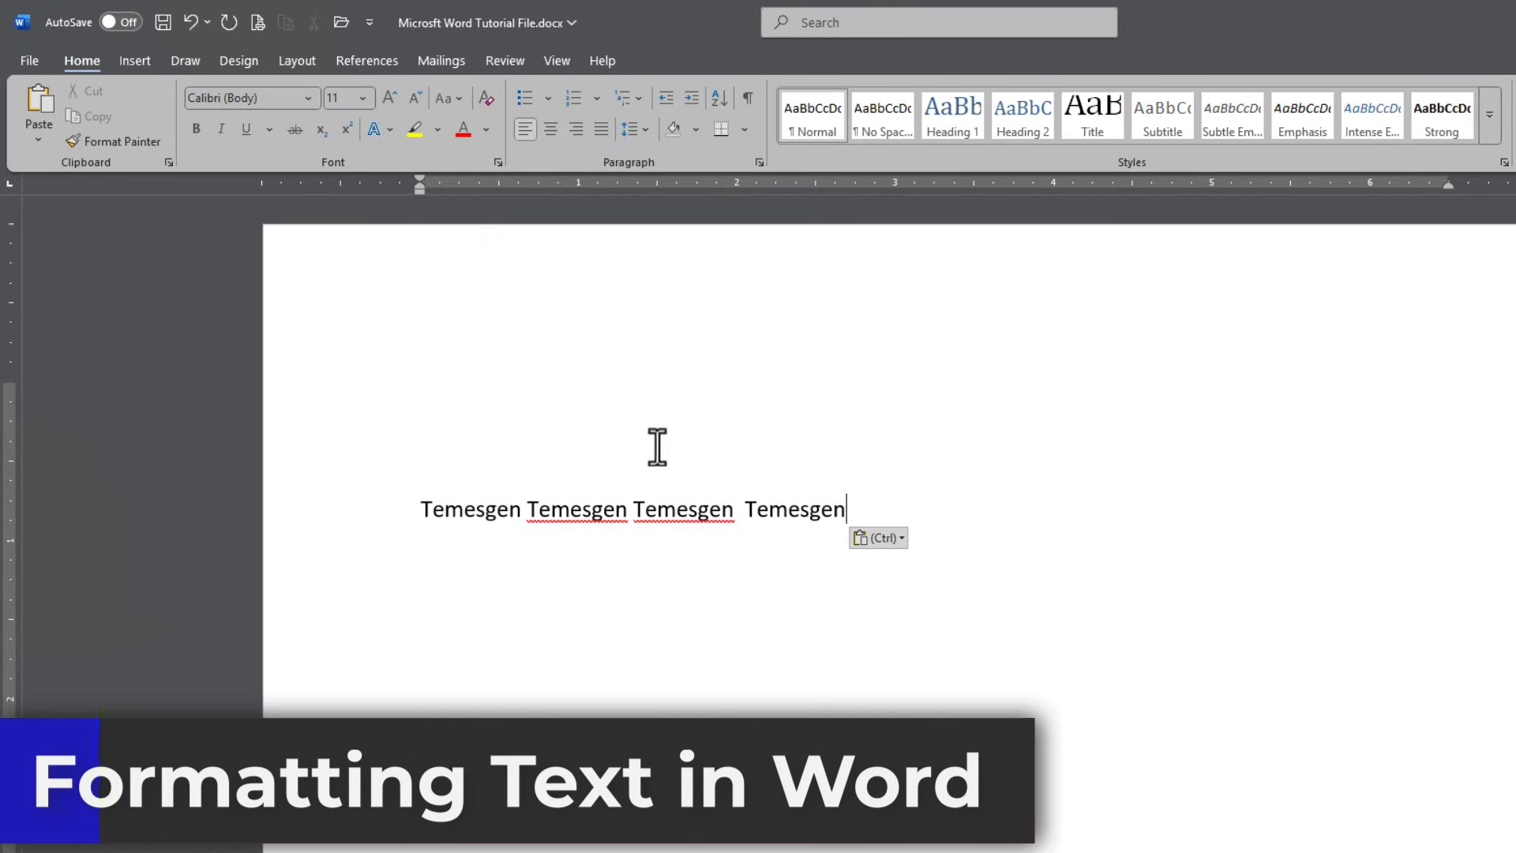
# - Write the sentence "This is my first Microsoft Word Document" at the start of the page, above the line of names
pyautogui.click(544, 390)
pyautogui.write('Th')
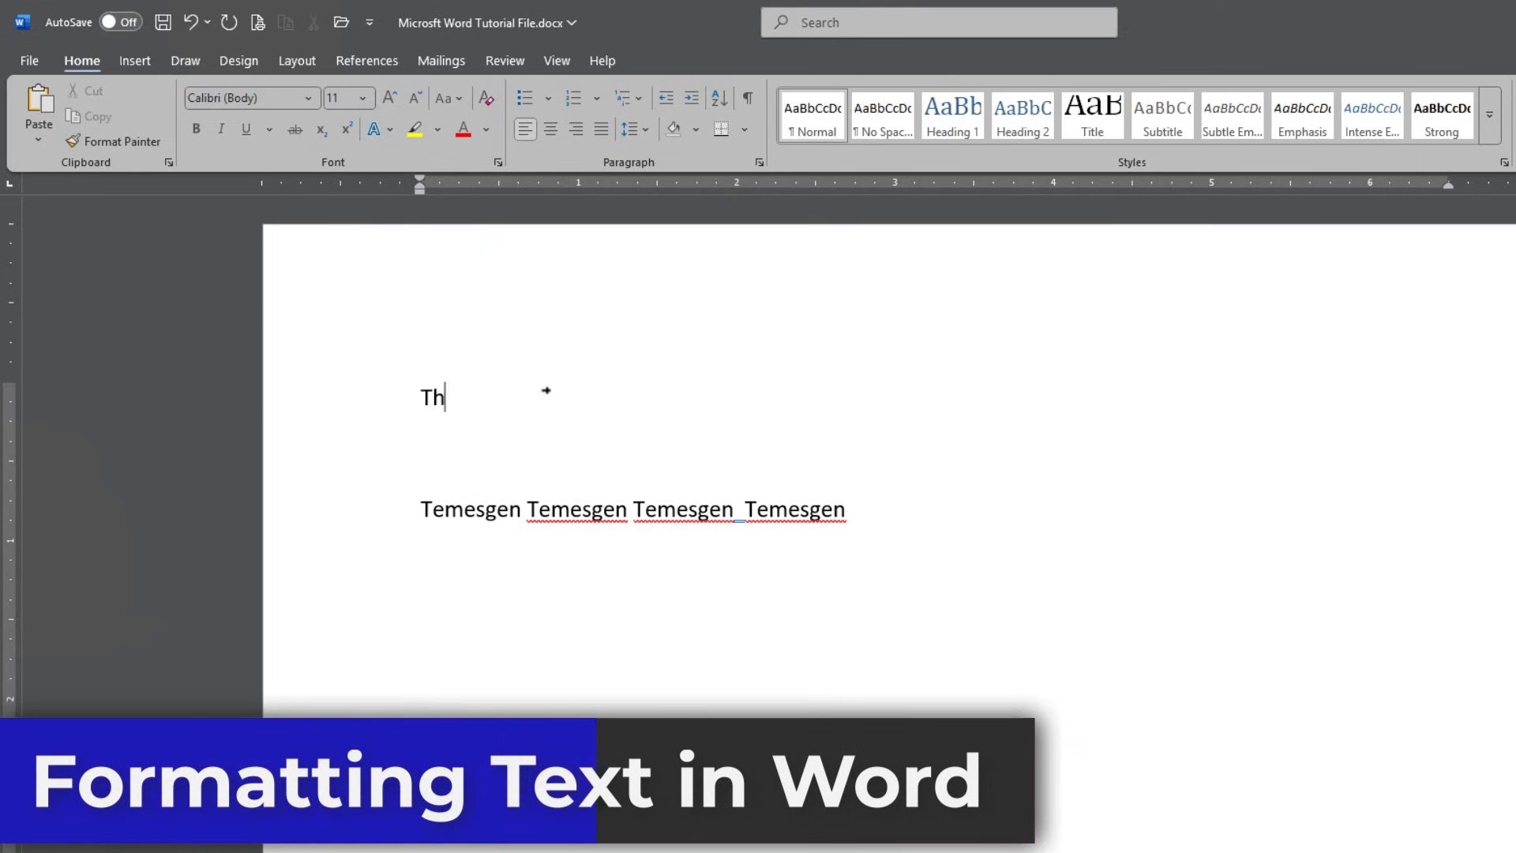
pyautogui.write('is ')
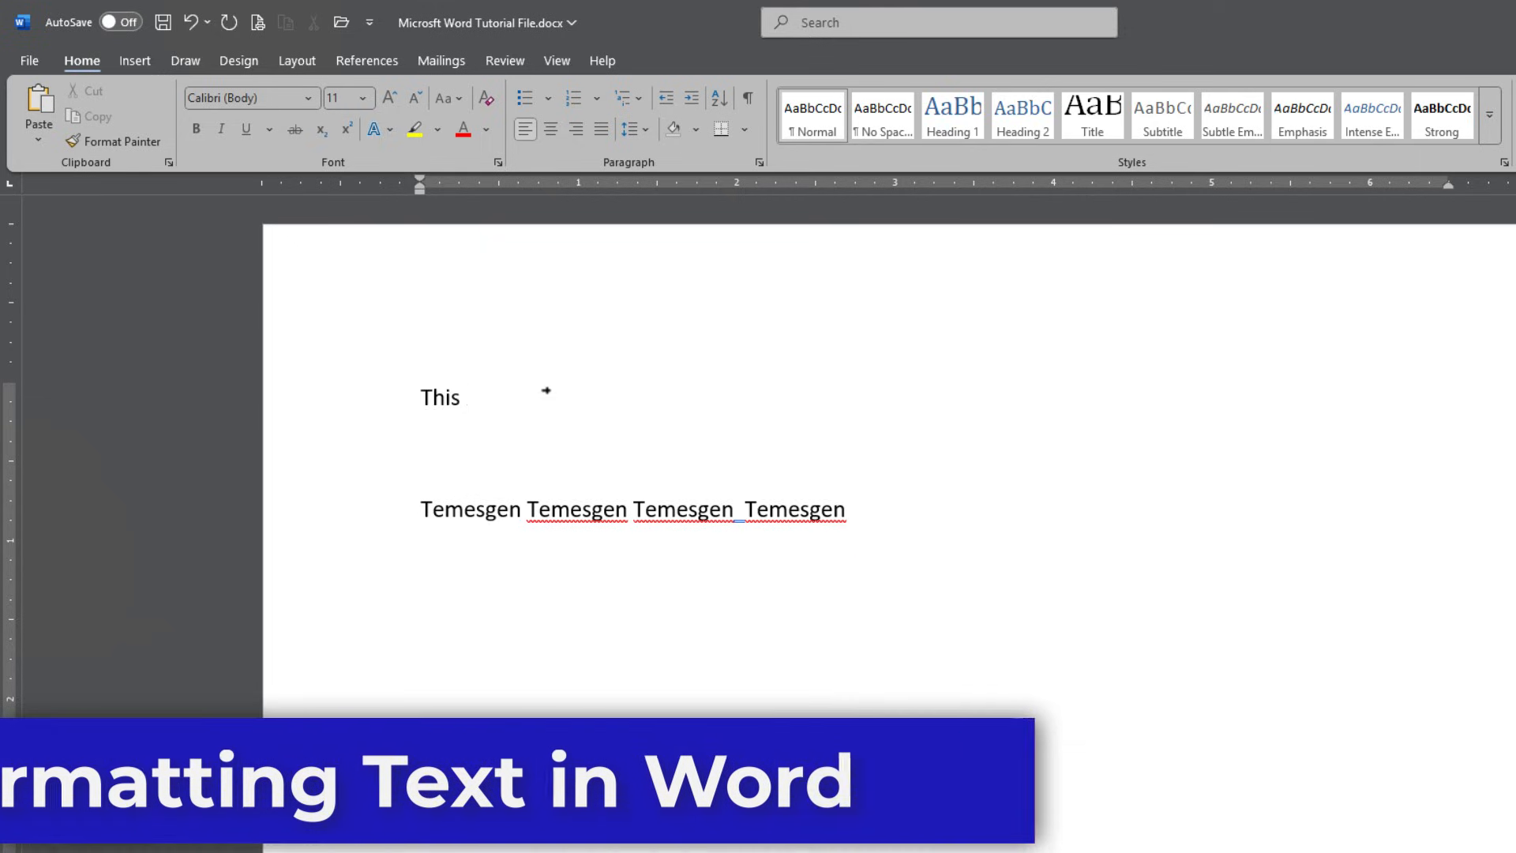
pyautogui.write('is my fist Microsoft ')
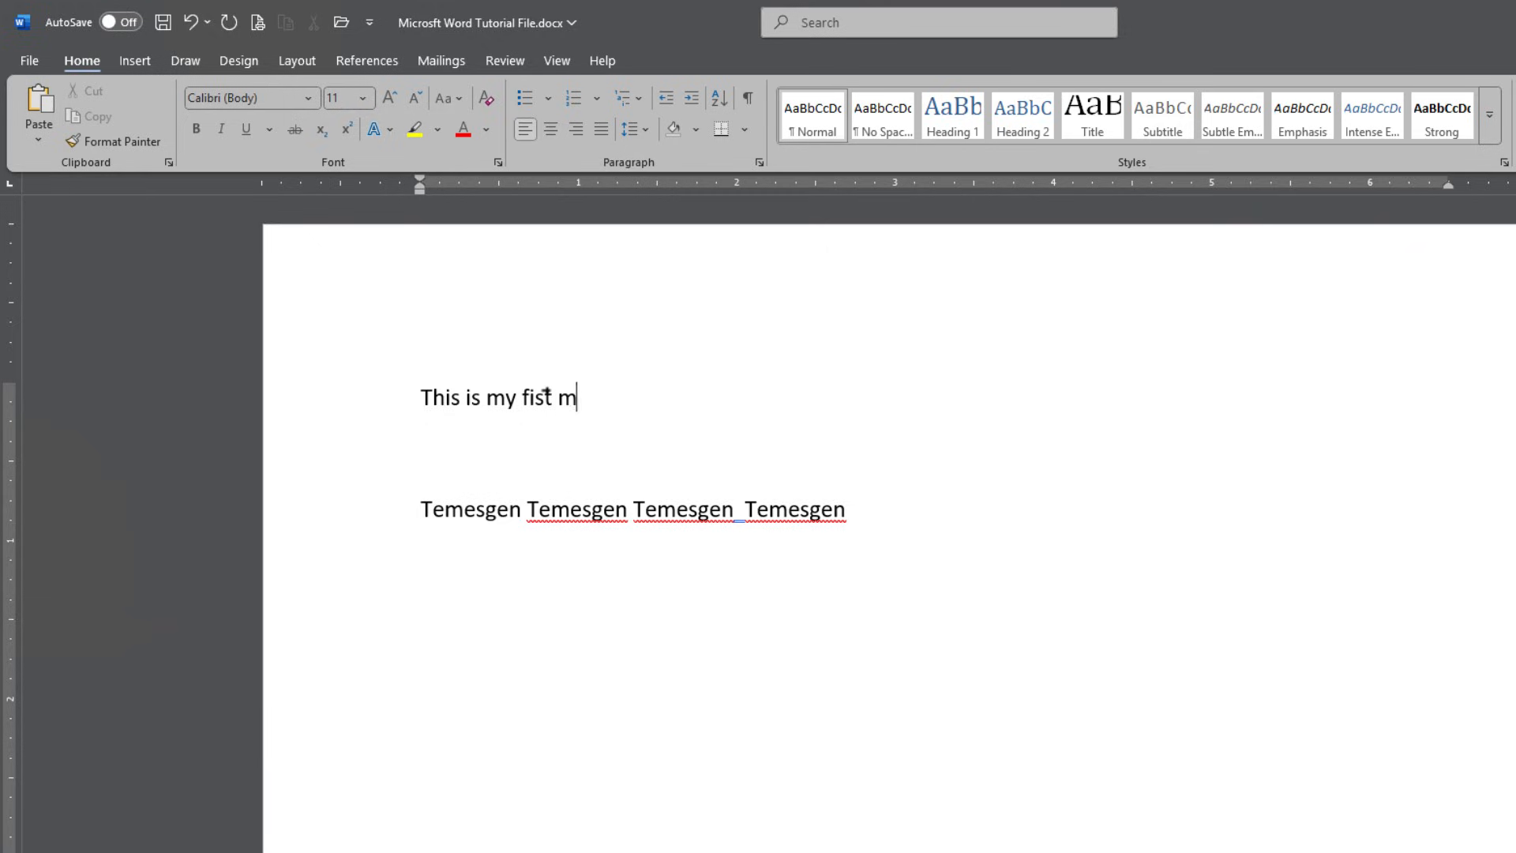
pyautogui.write('Word Document')
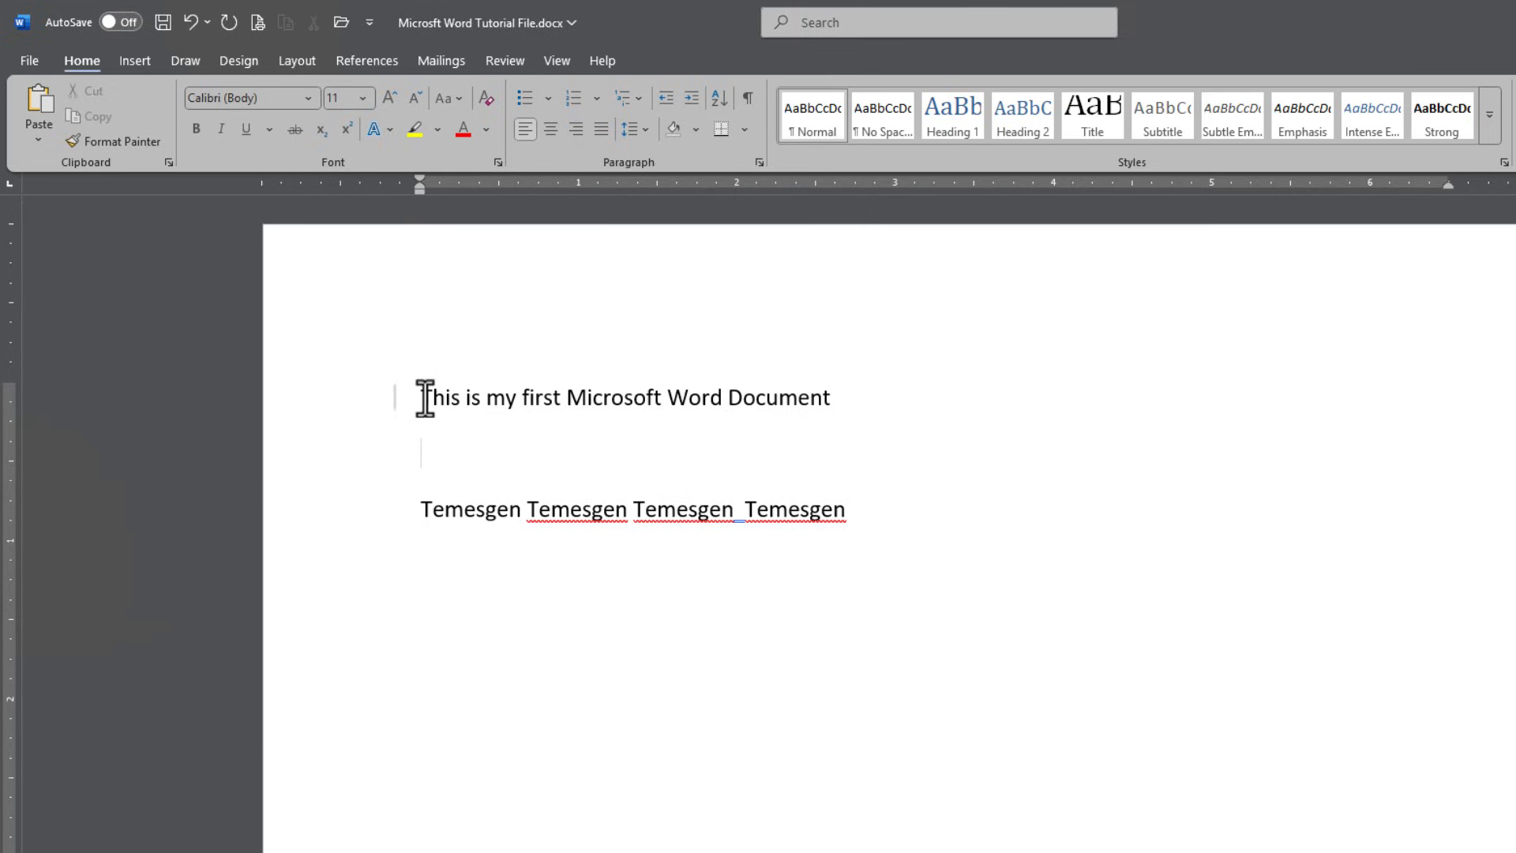
# - Select the whole first sentence and look through the available fonts, previewing some of them on it
pyautogui.moveTo(422, 397); pyautogui.dragTo(829, 411)
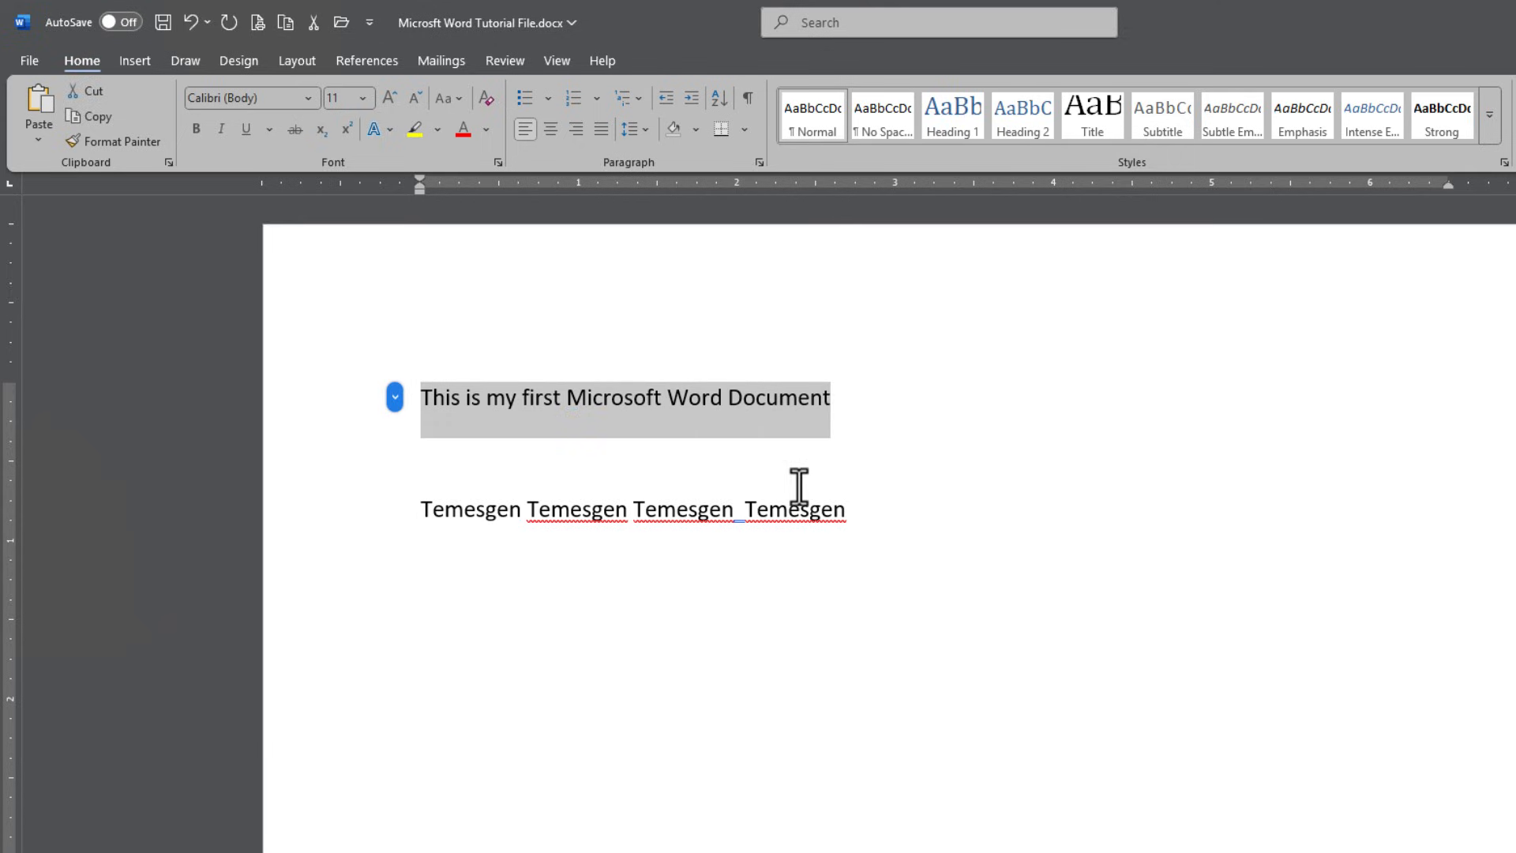
pyautogui.click(308, 99)
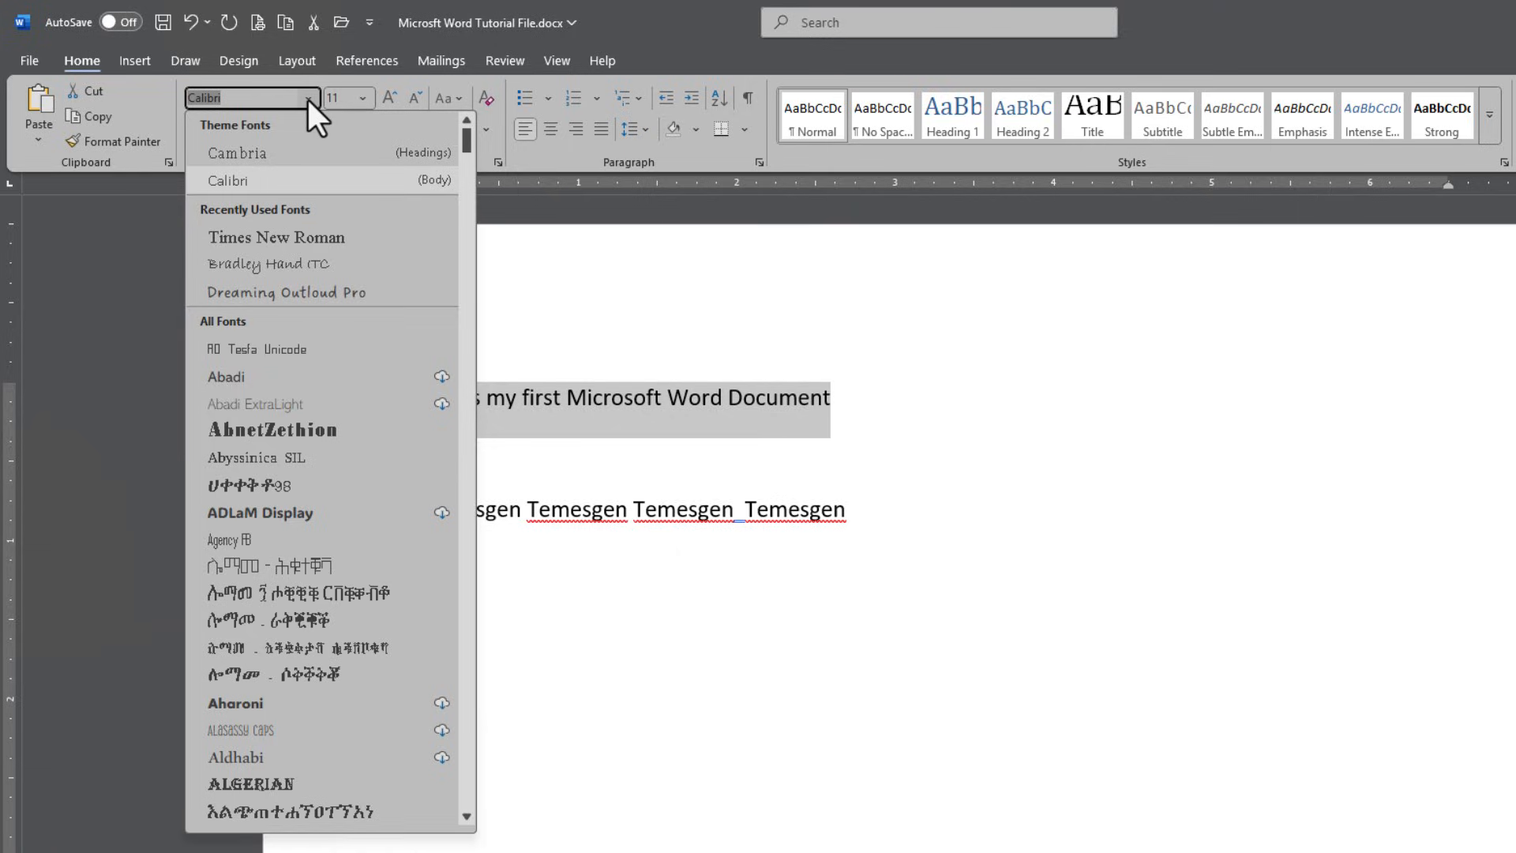
pyautogui.click(182, 104)
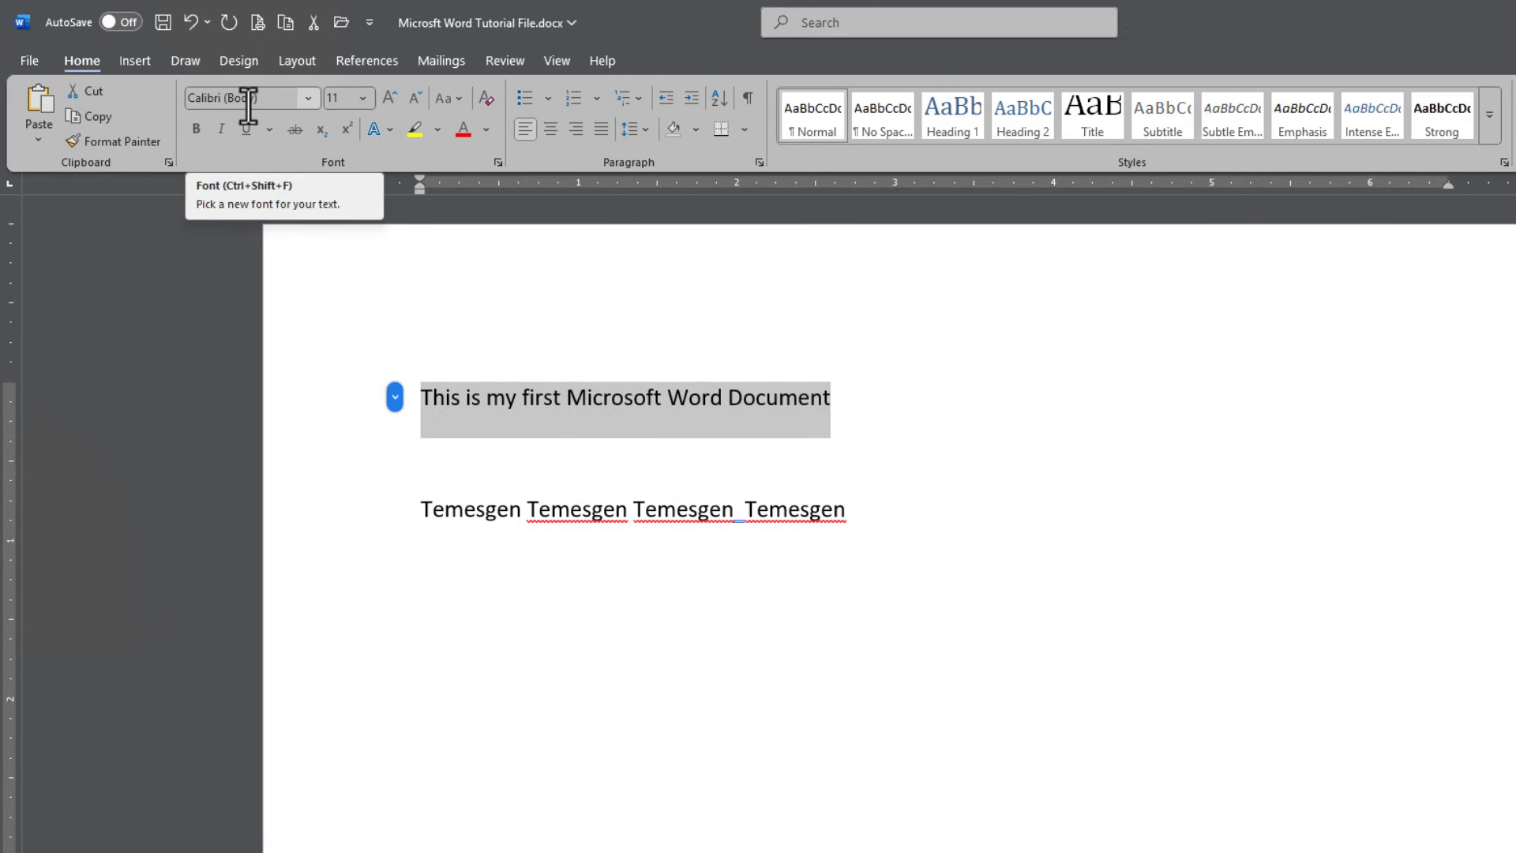
pyautogui.click(308, 98)
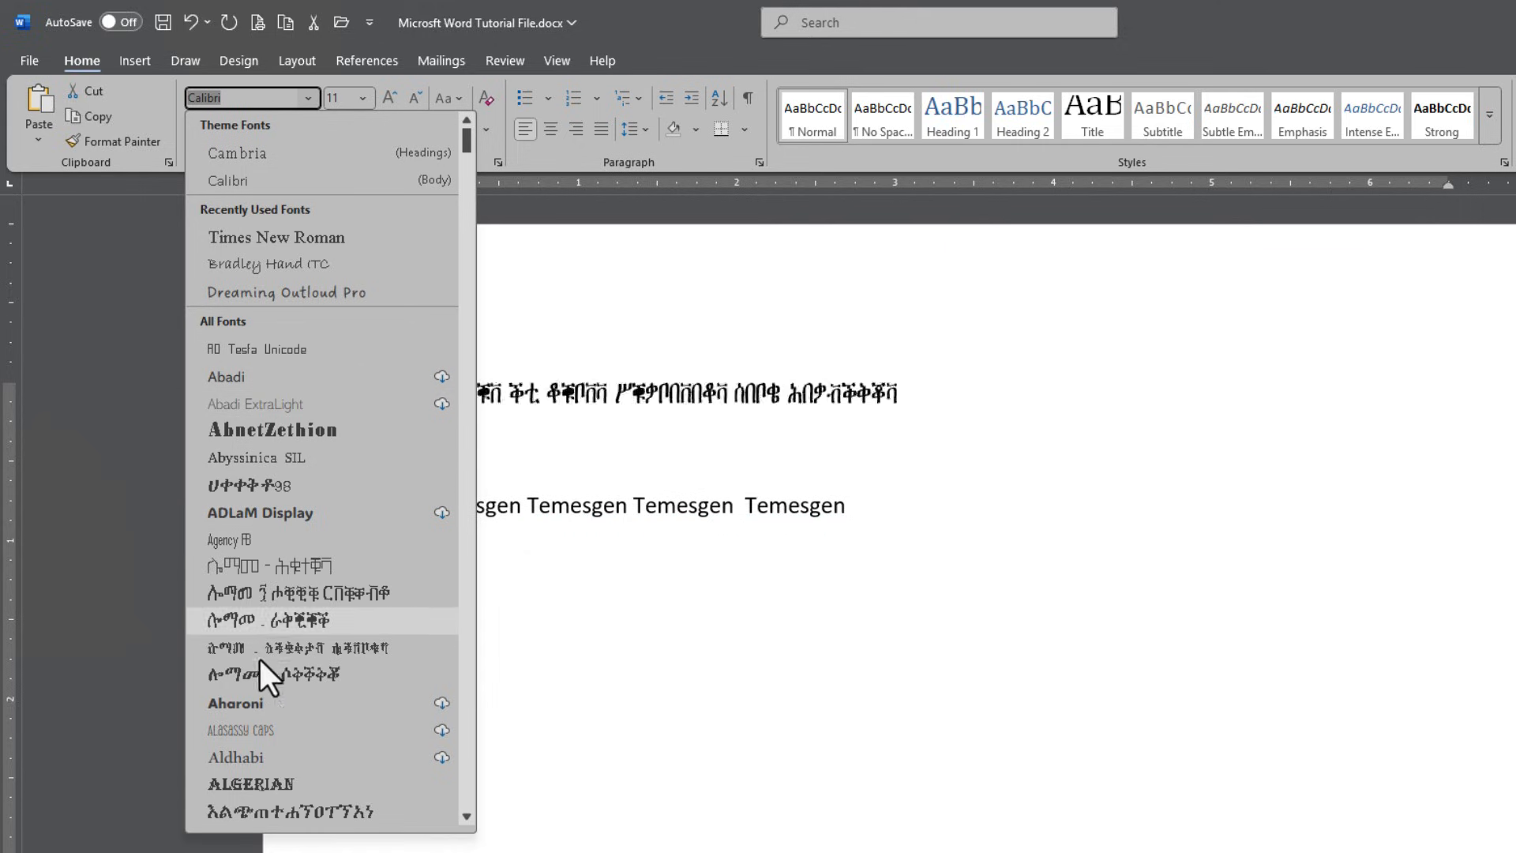
pyautogui.scroll(-3, 251, 684)
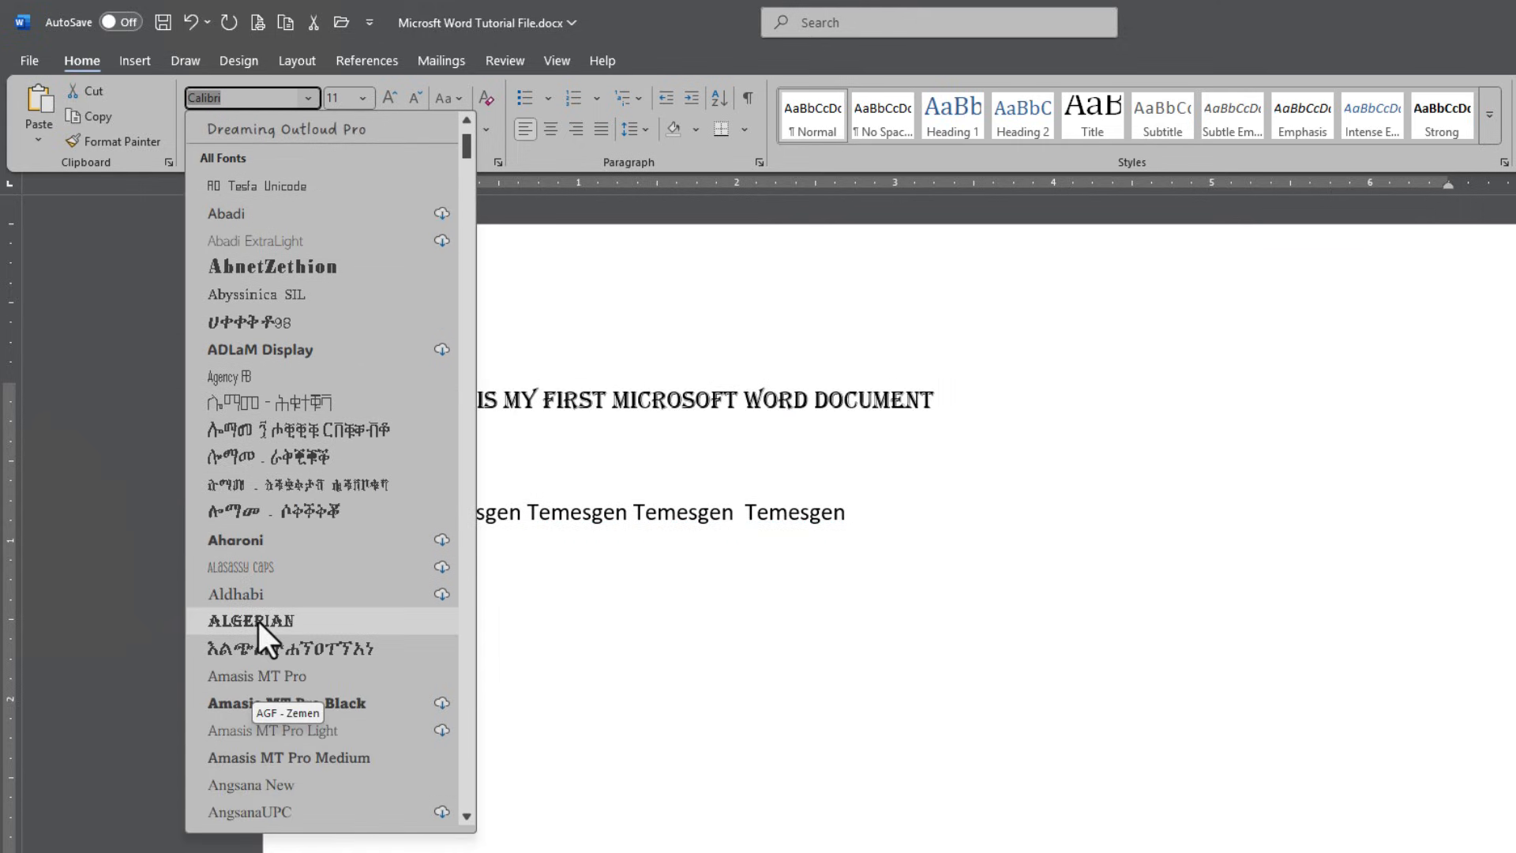
pyautogui.scroll(-4, 258, 622)
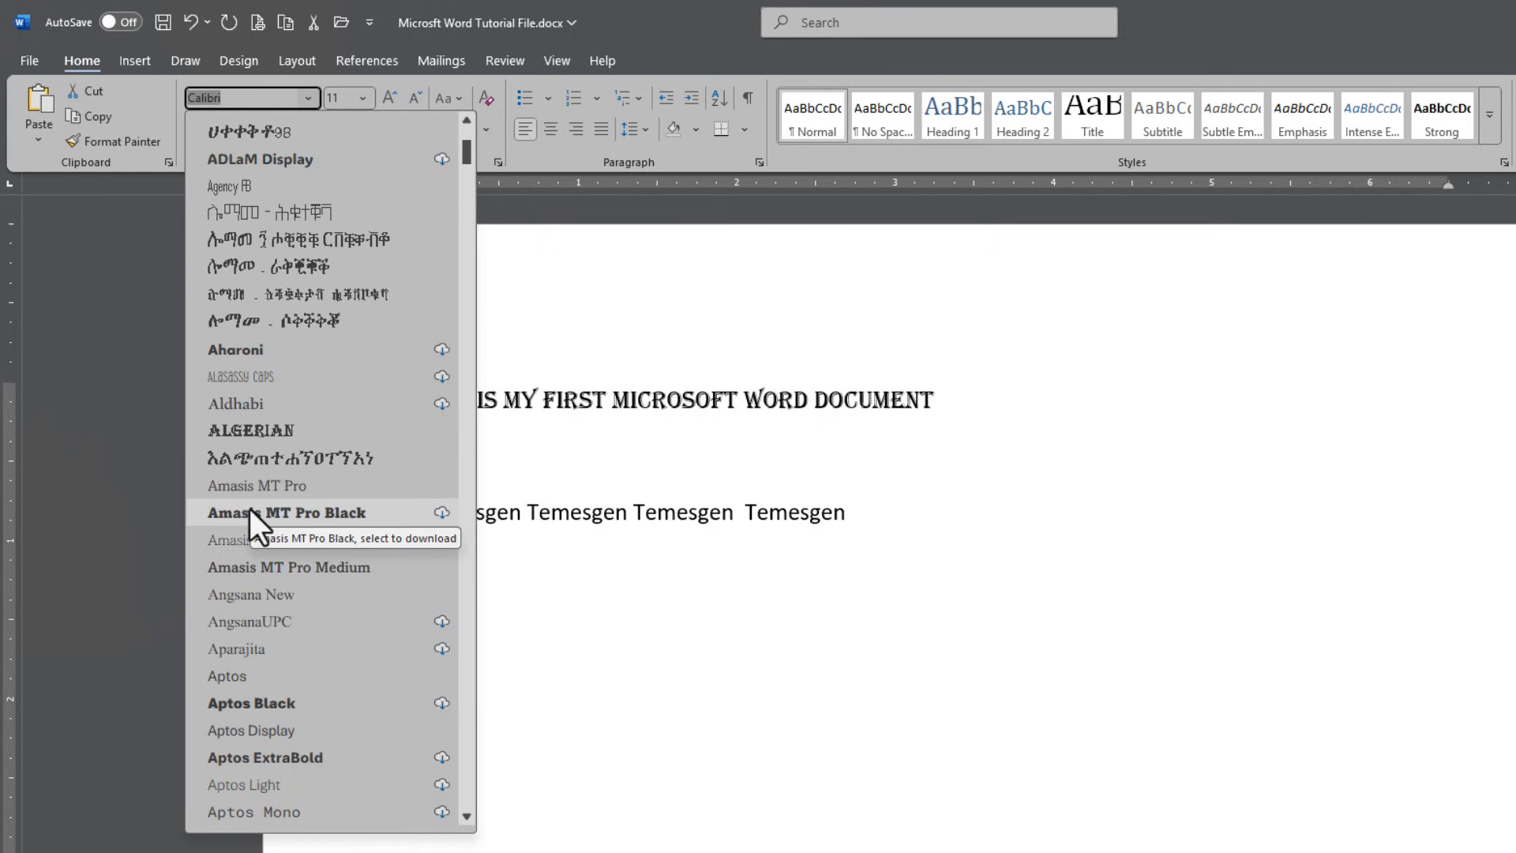
pyautogui.scroll(-3, 250, 508)
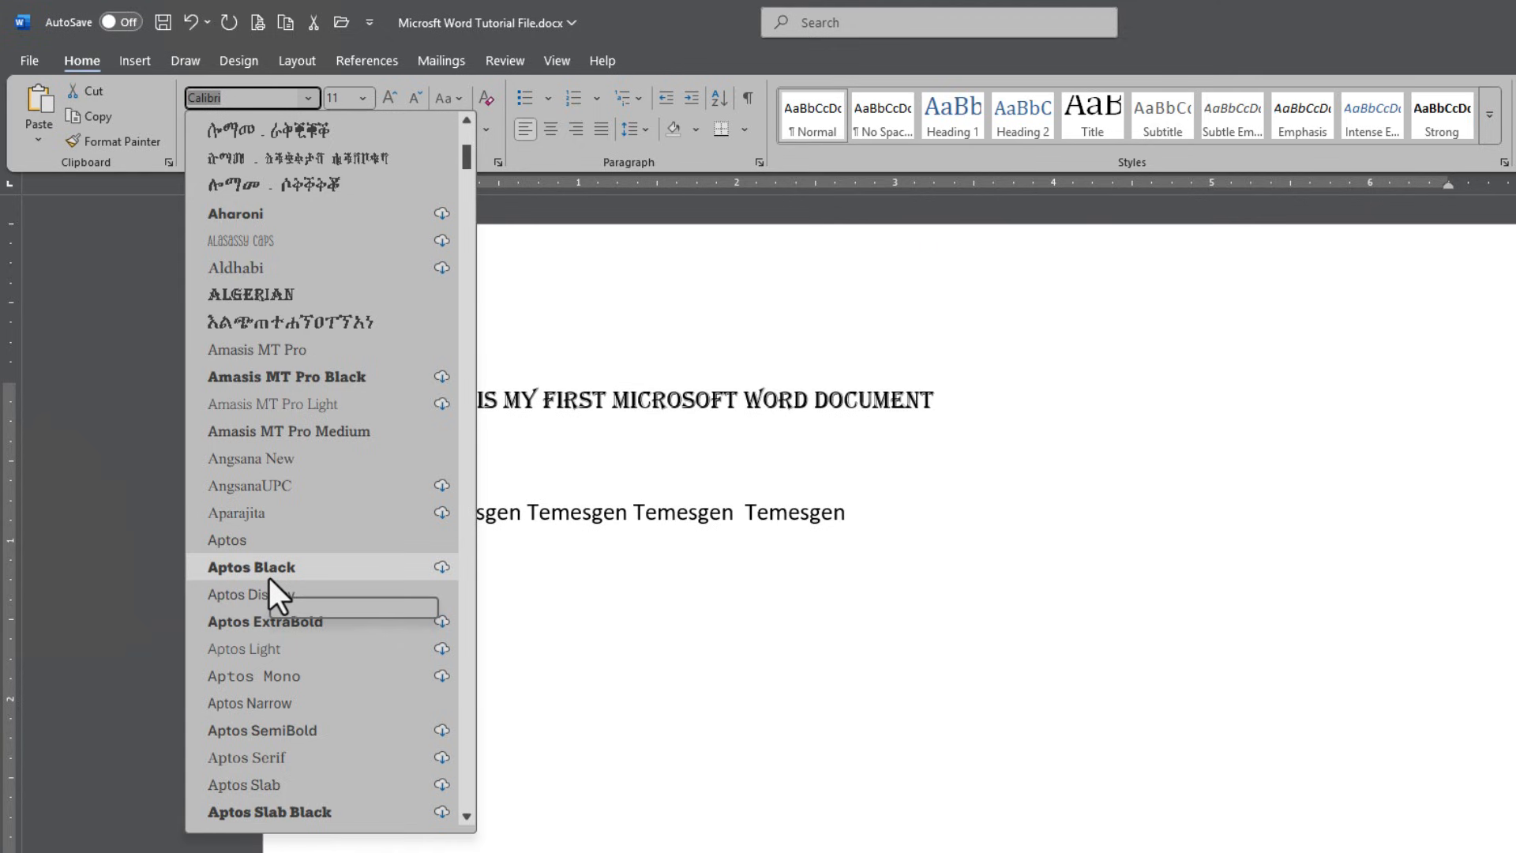
pyautogui.scroll(6, 268, 578)
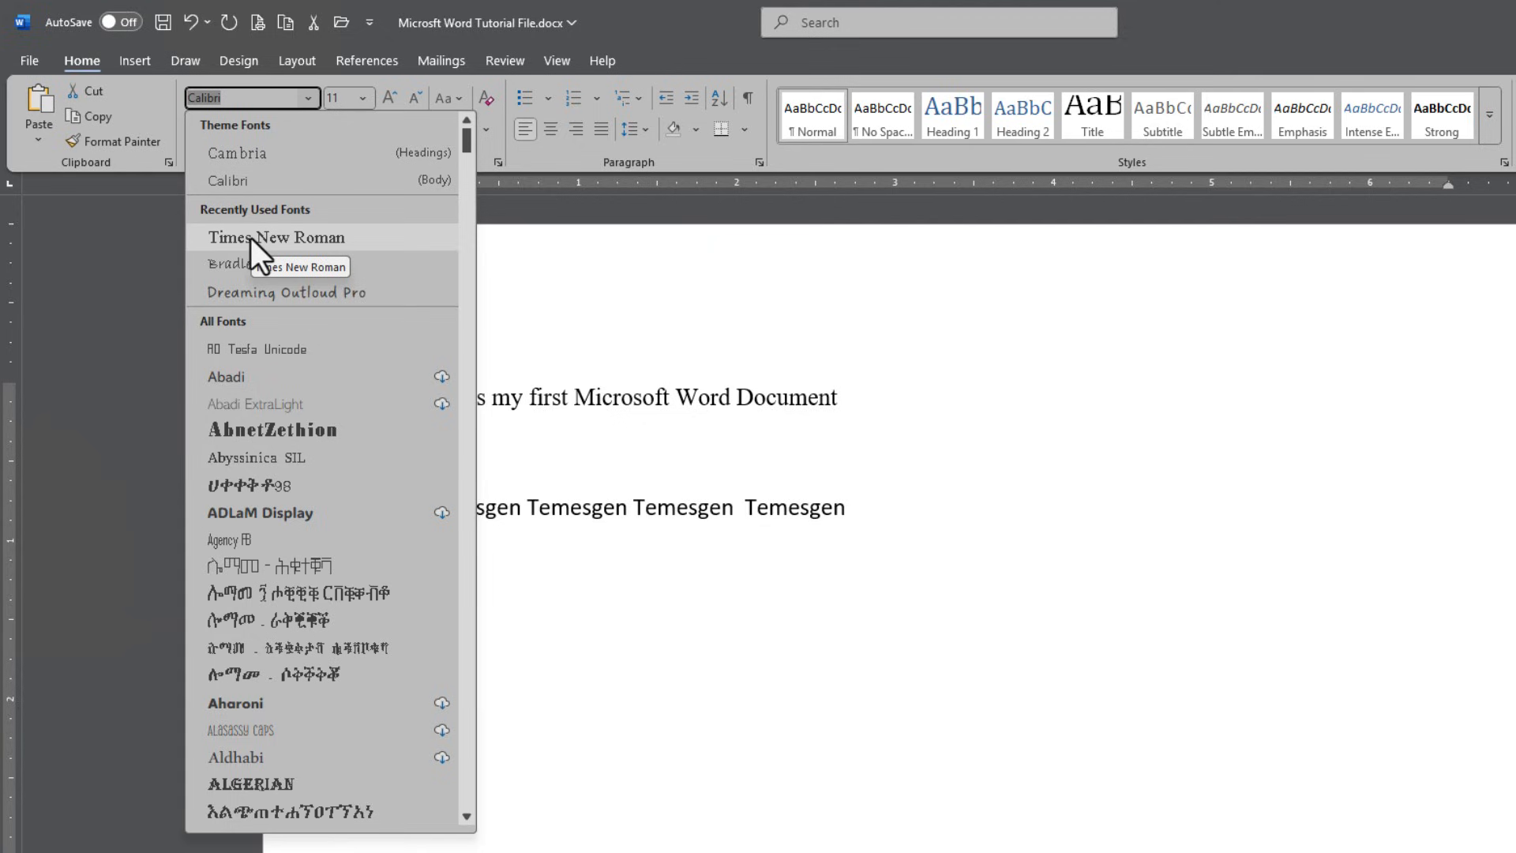
# - Set the selected sentence's font to Times New Roman by entering the font name
pyautogui.click(240, 96)
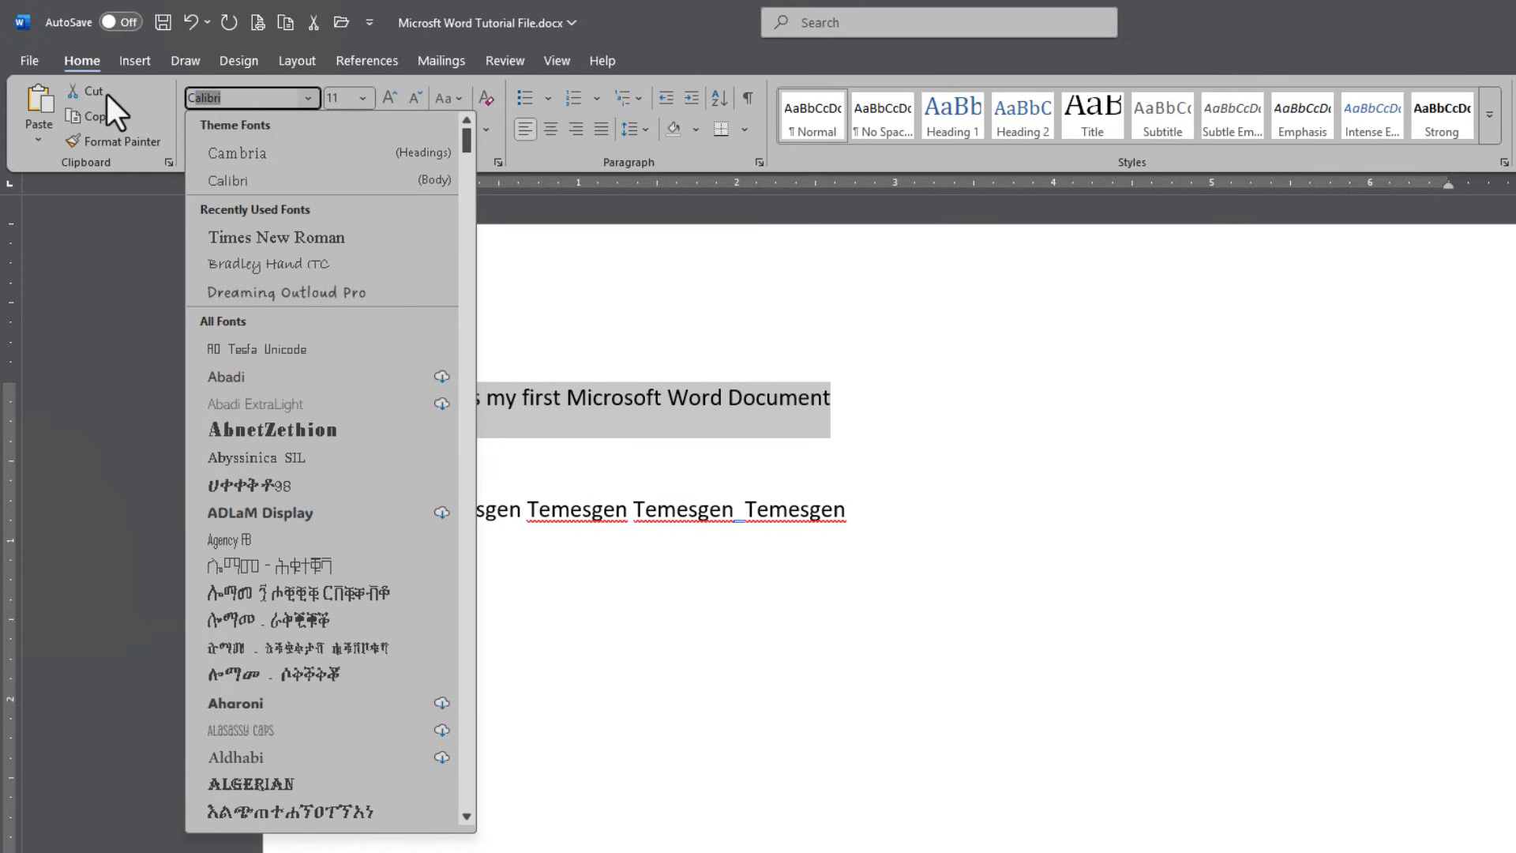
pyautogui.moveTo(107, 93); pyautogui.dragTo(106, 94)
pyautogui.write('T')
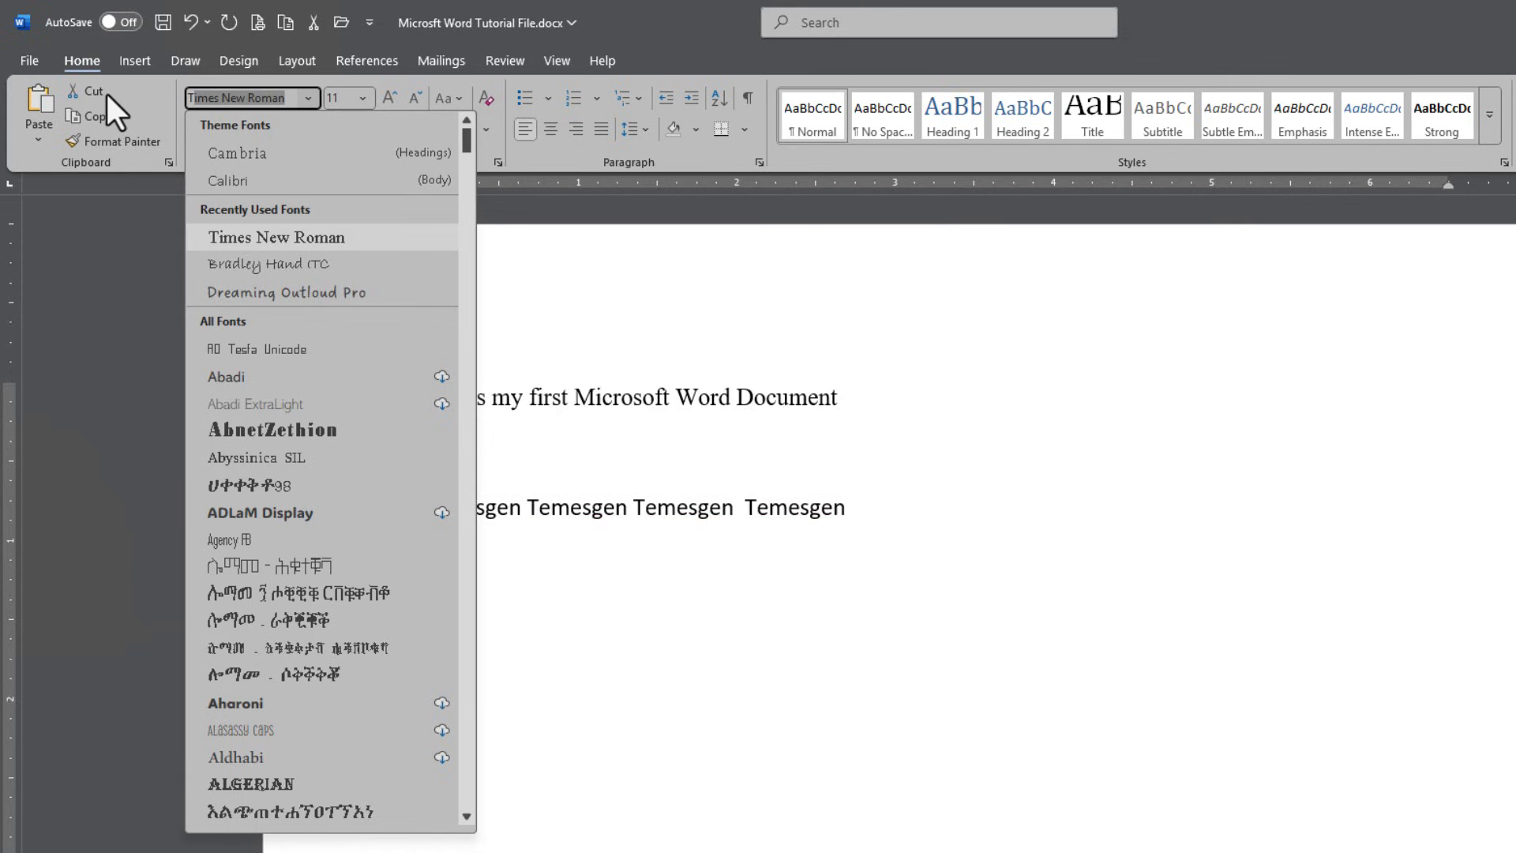
pyautogui.write('imes')
pyautogui.press('Return')
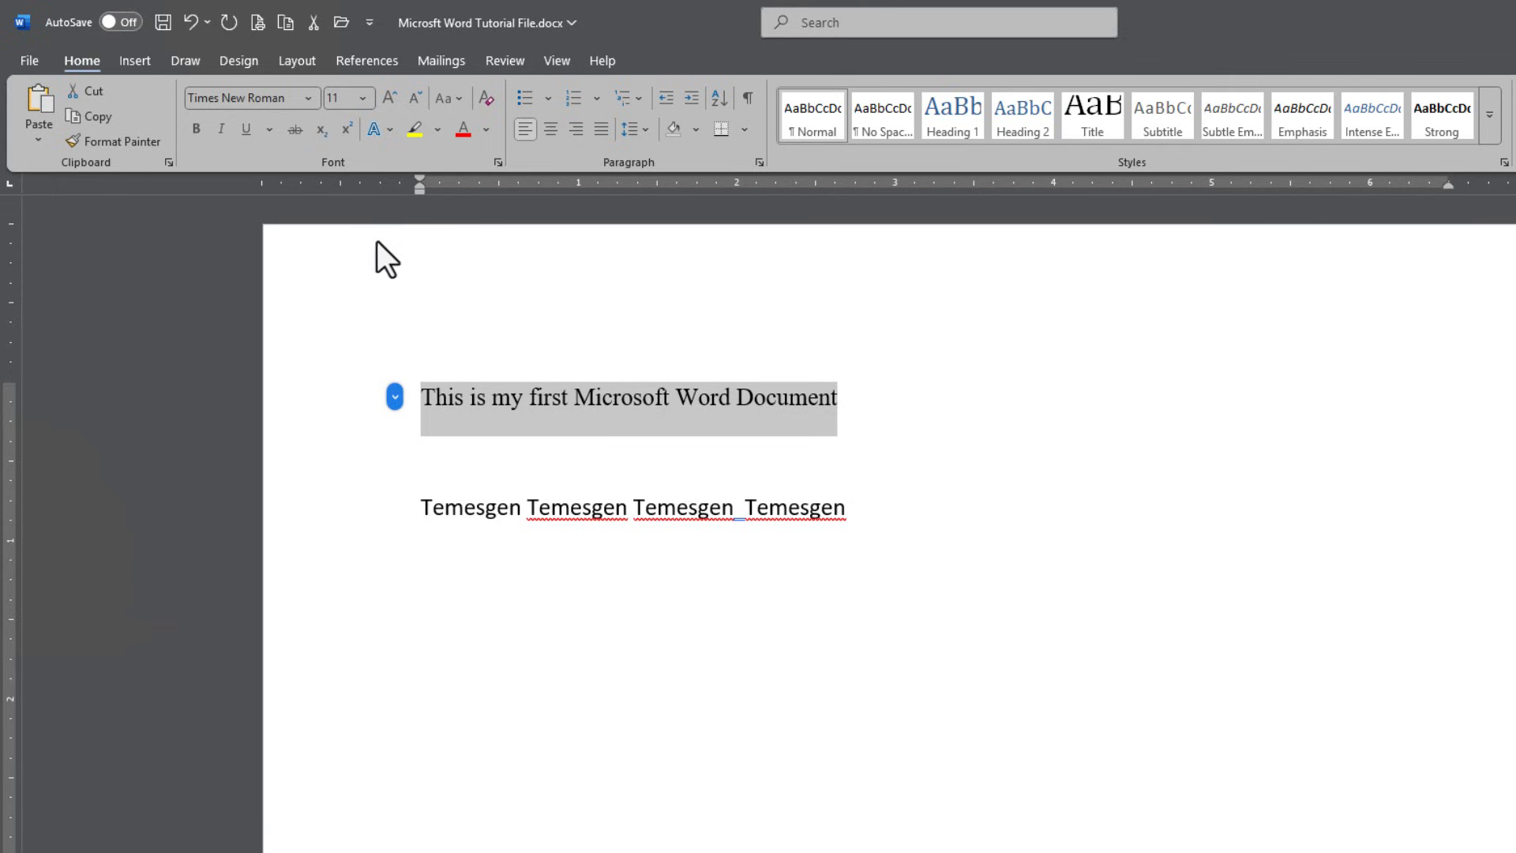
# - Set the selected sentence's font size to 16
pyautogui.click(365, 94)
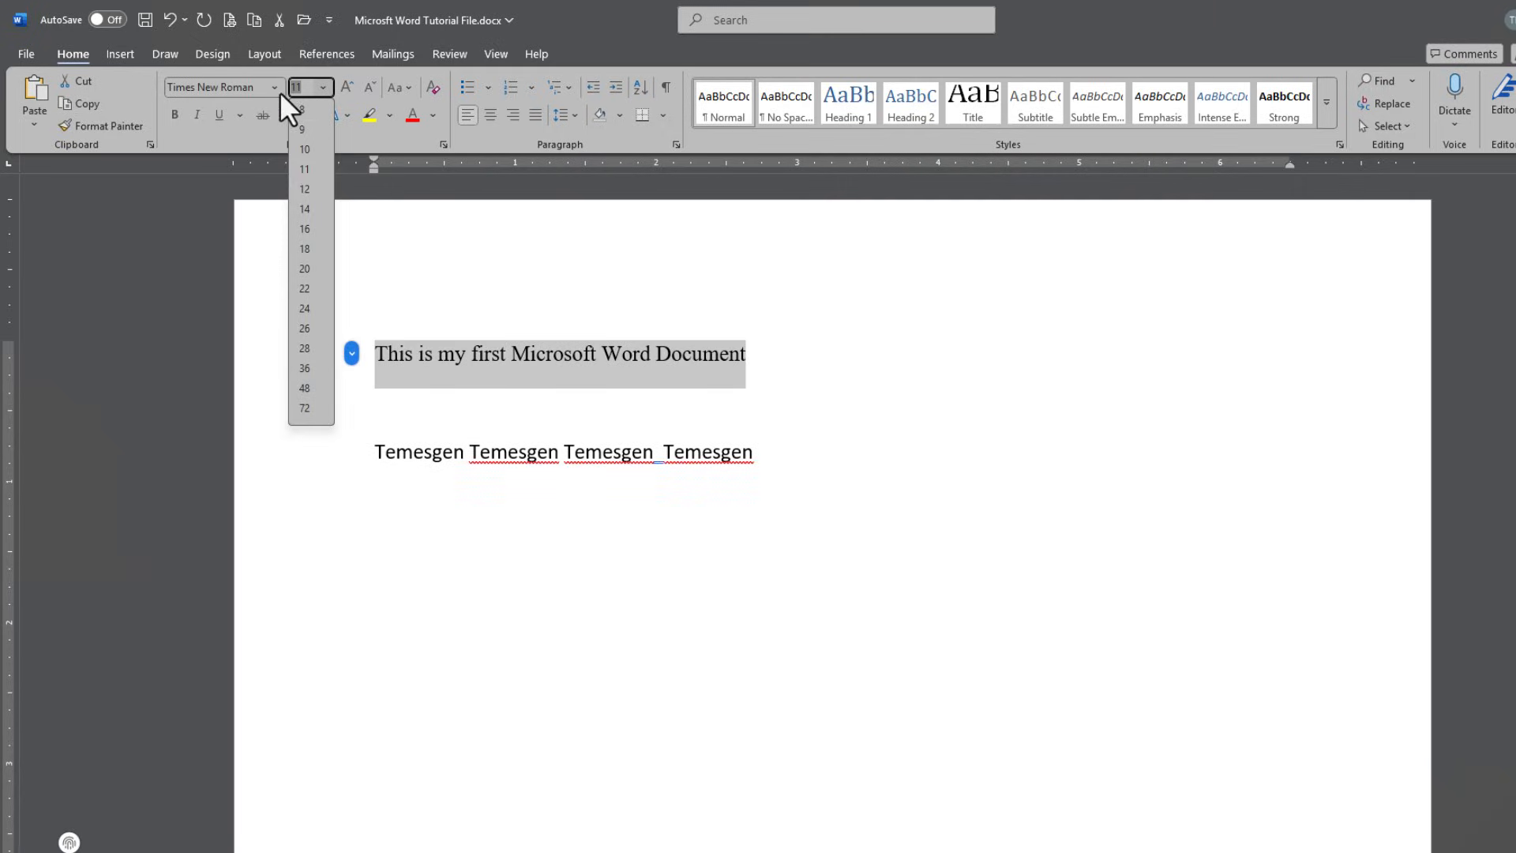
pyautogui.write('100')
pyautogui.click(307, 228)
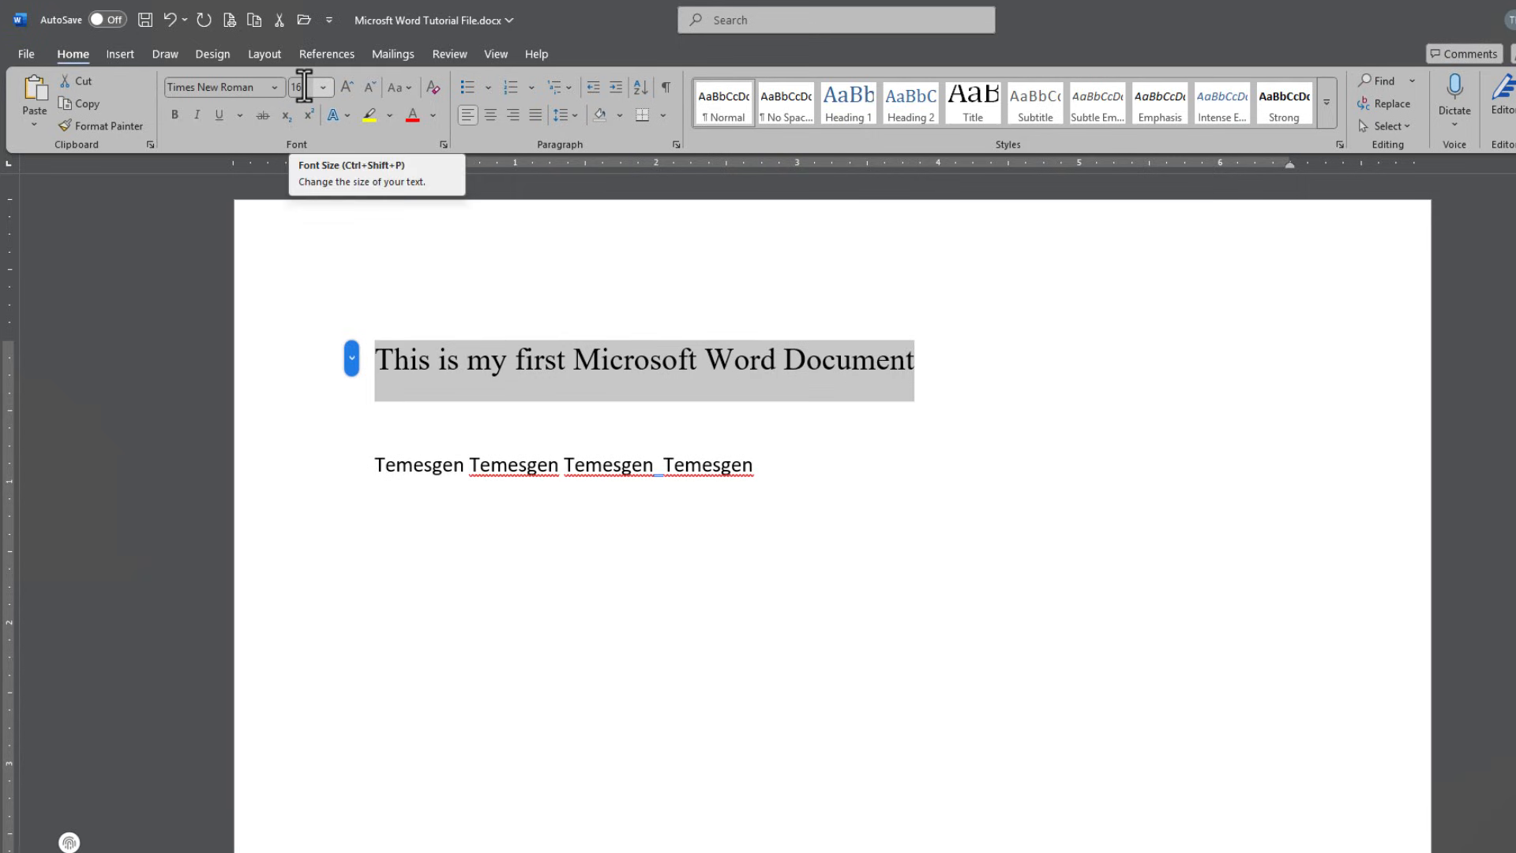
# - Enlarge the selected sentence in font-size increments up to size 24
pyautogui.click(348, 84)
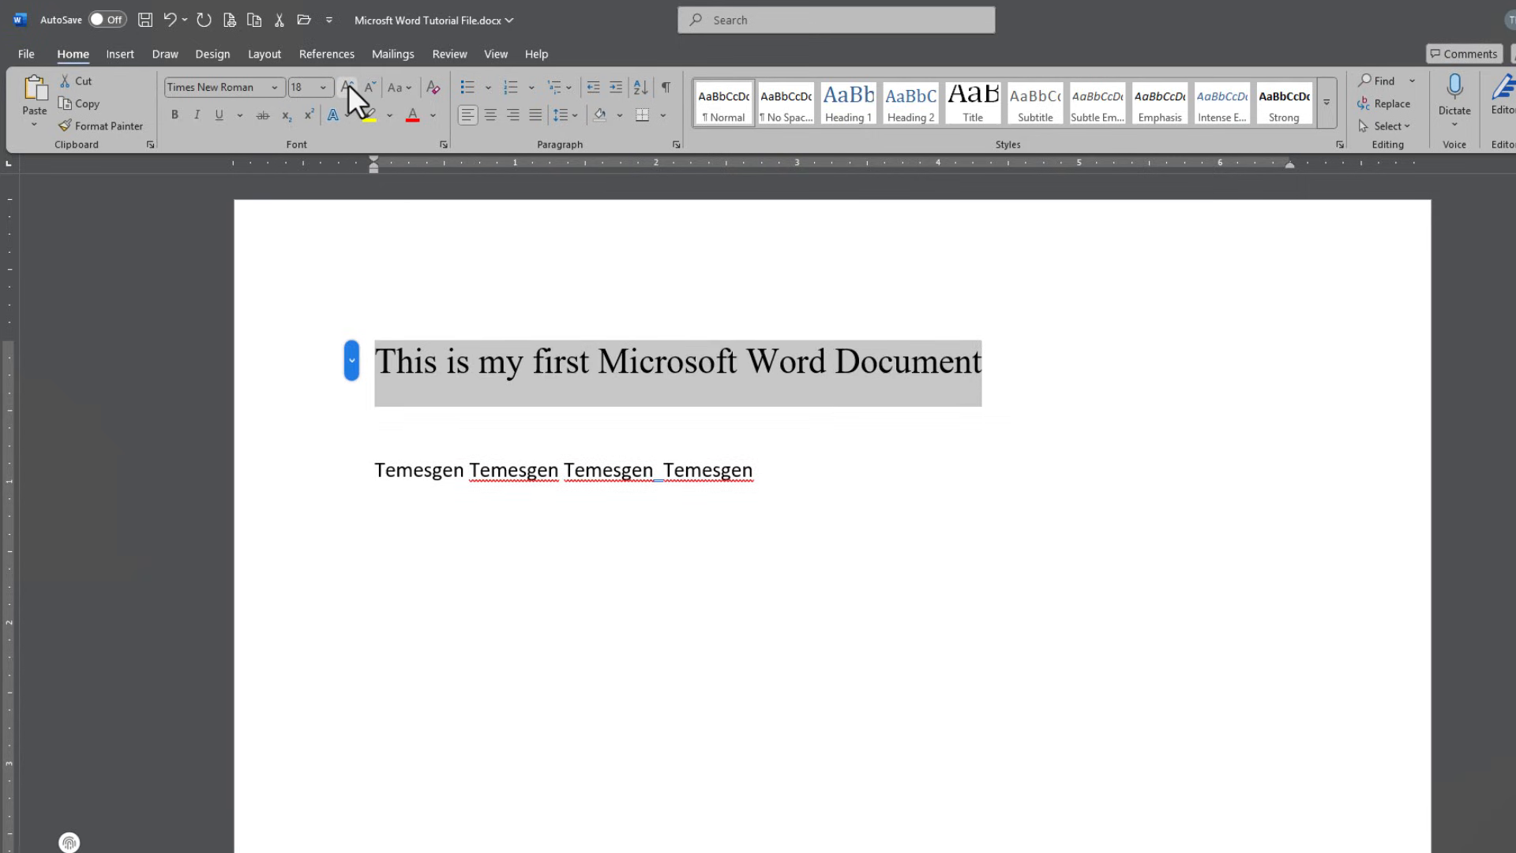
pyautogui.click(348, 84)
pyautogui.click(349, 83)
pyautogui.click(348, 84)
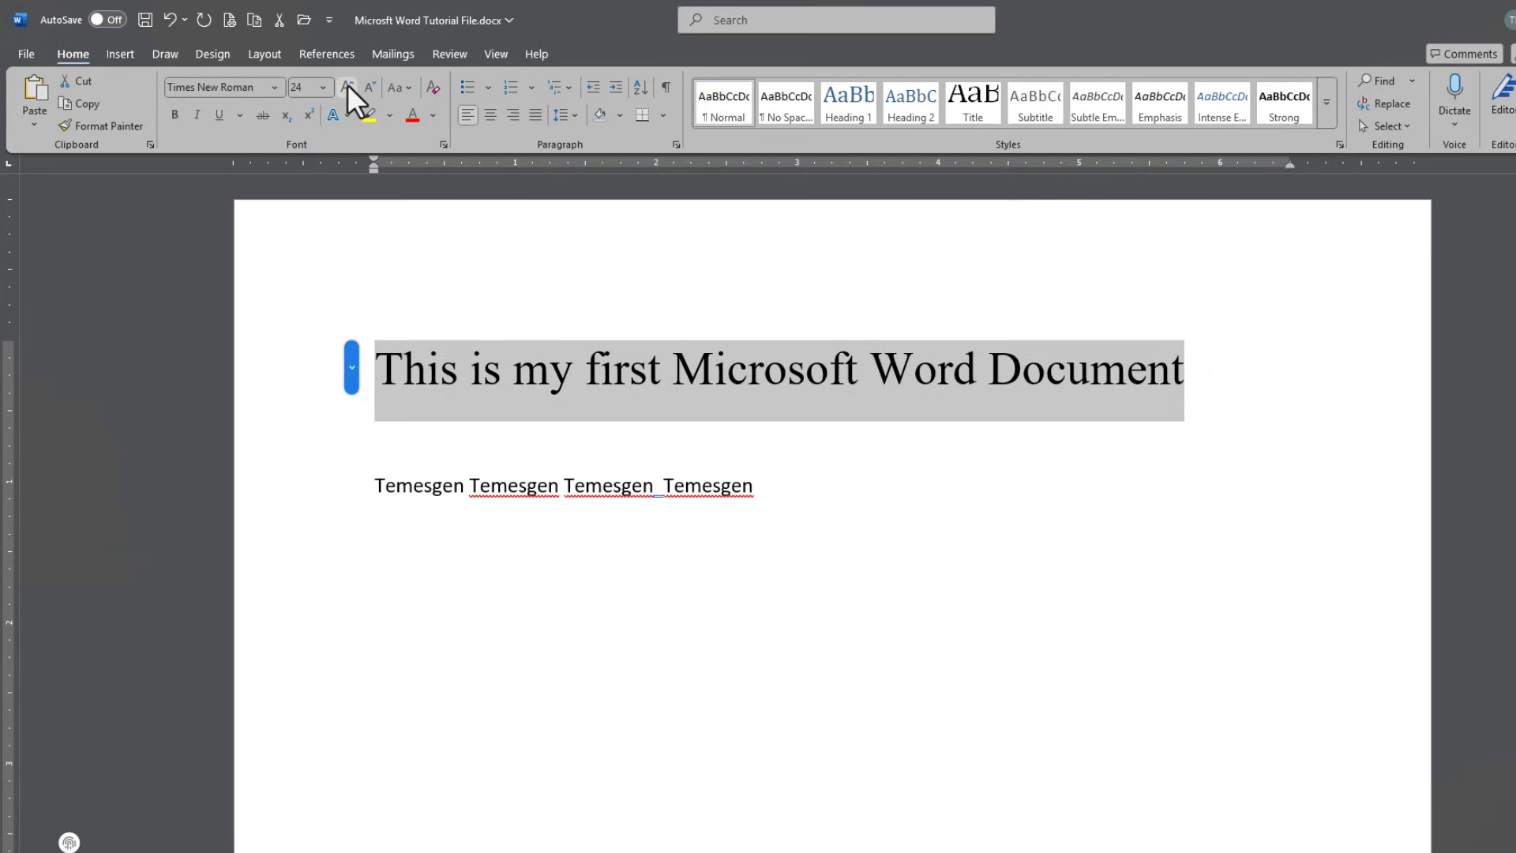
# - Shrink the selected sentence in font-size increments down to size 14
pyautogui.click(368, 91)
pyautogui.click(368, 92)
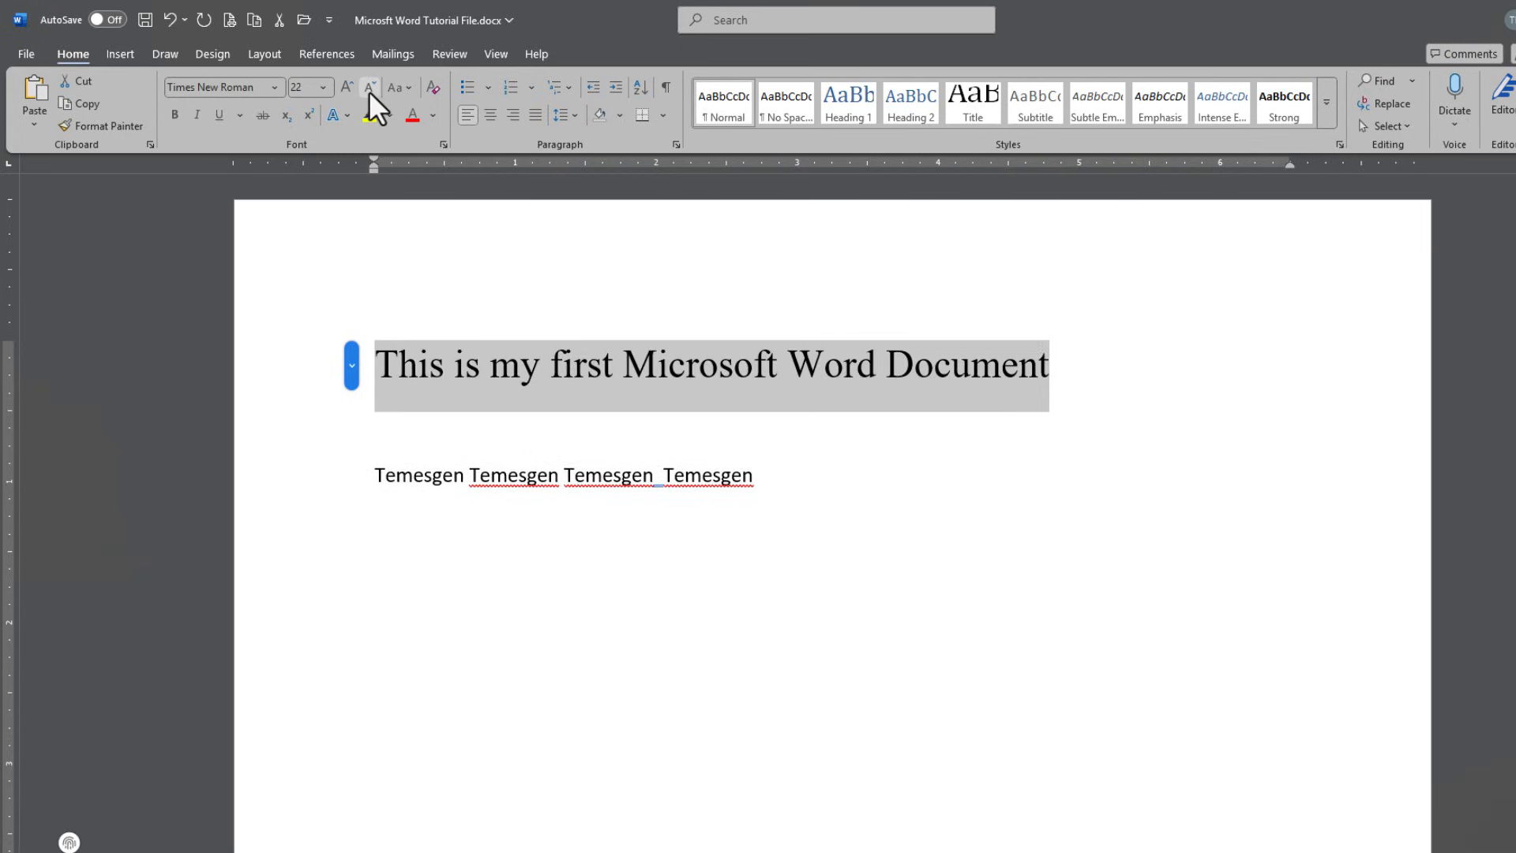
pyautogui.click(368, 91)
pyautogui.click(368, 91)
pyautogui.click(368, 91)
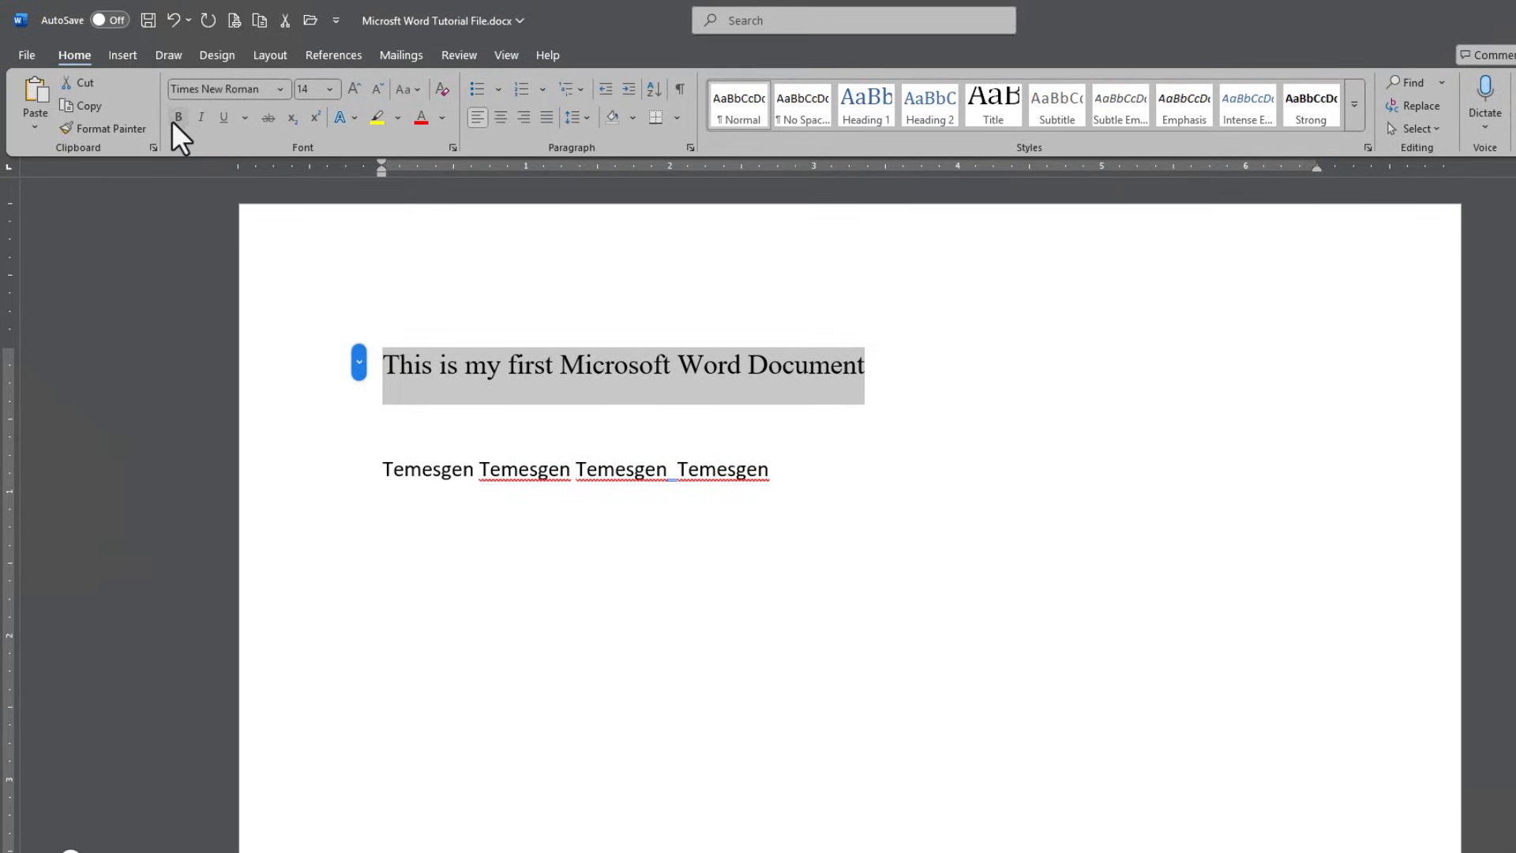
# - Apply bold, italic and underline formatting to the selected sentence
pyautogui.click(179, 118)
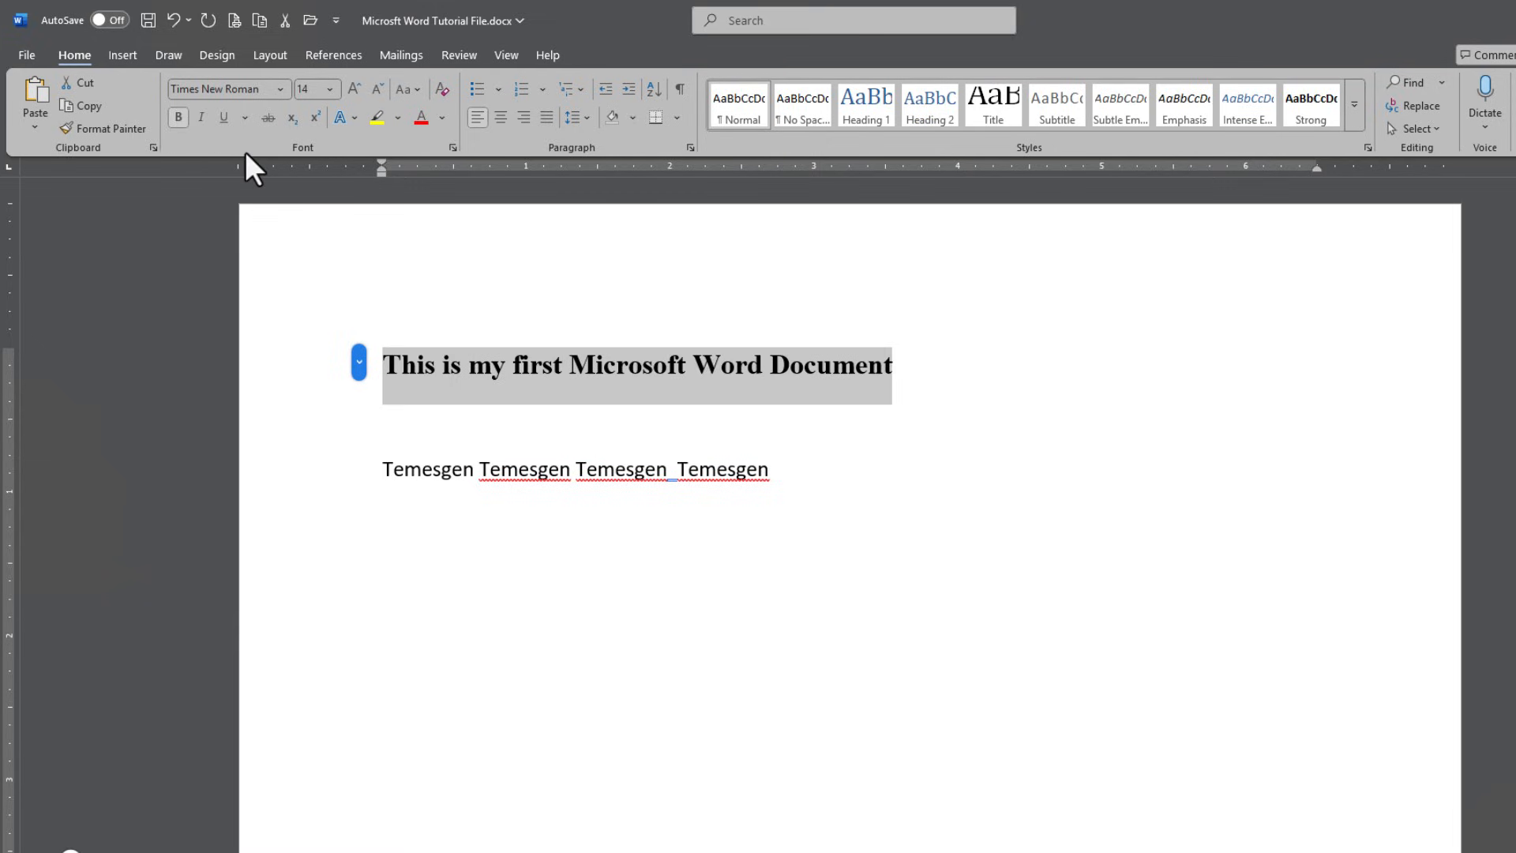
pyautogui.click(200, 118)
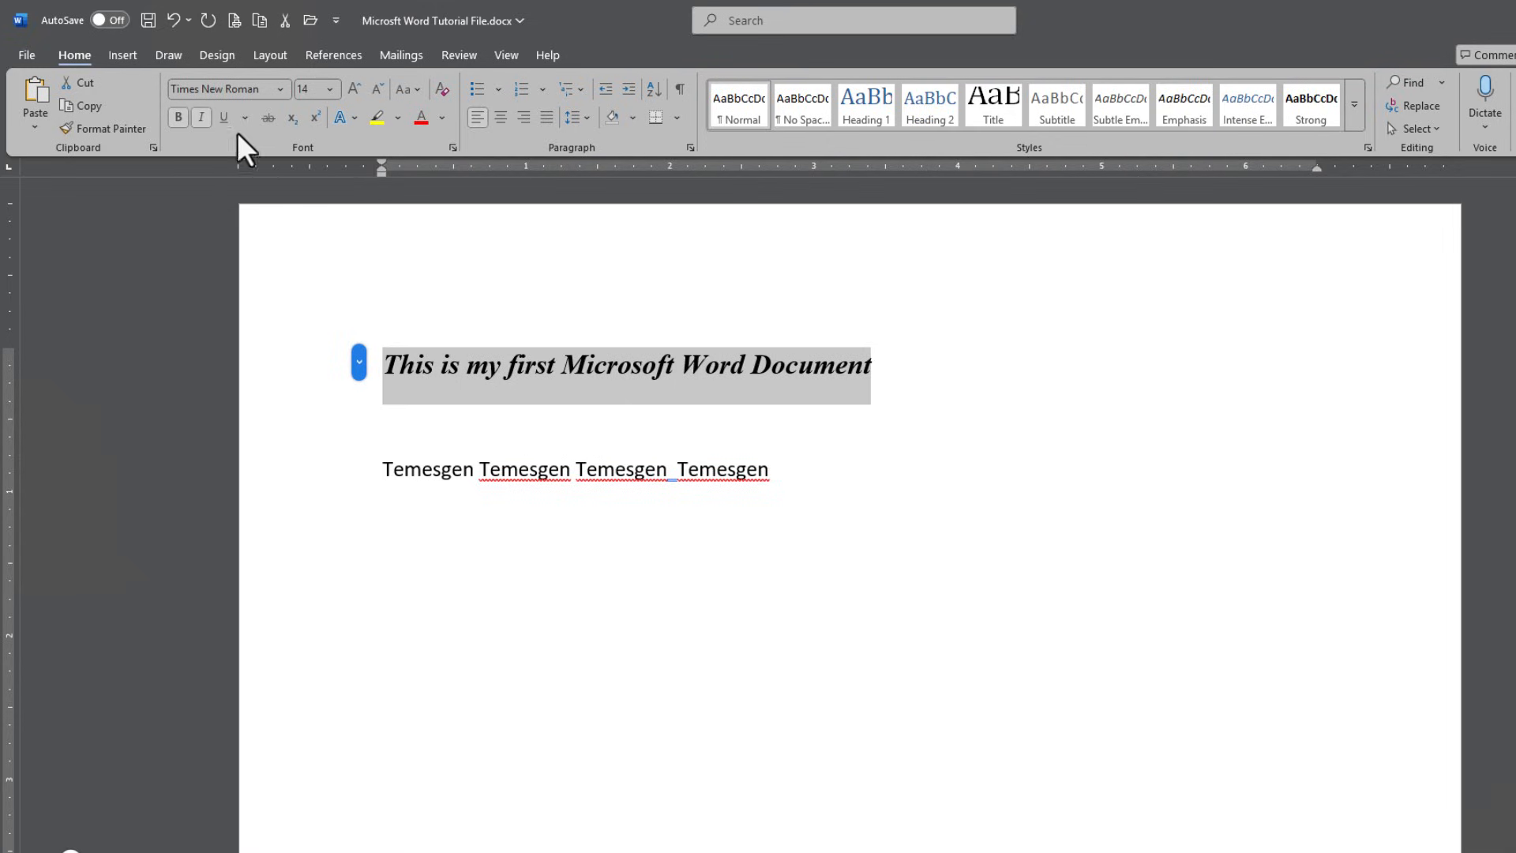
pyautogui.click(224, 118)
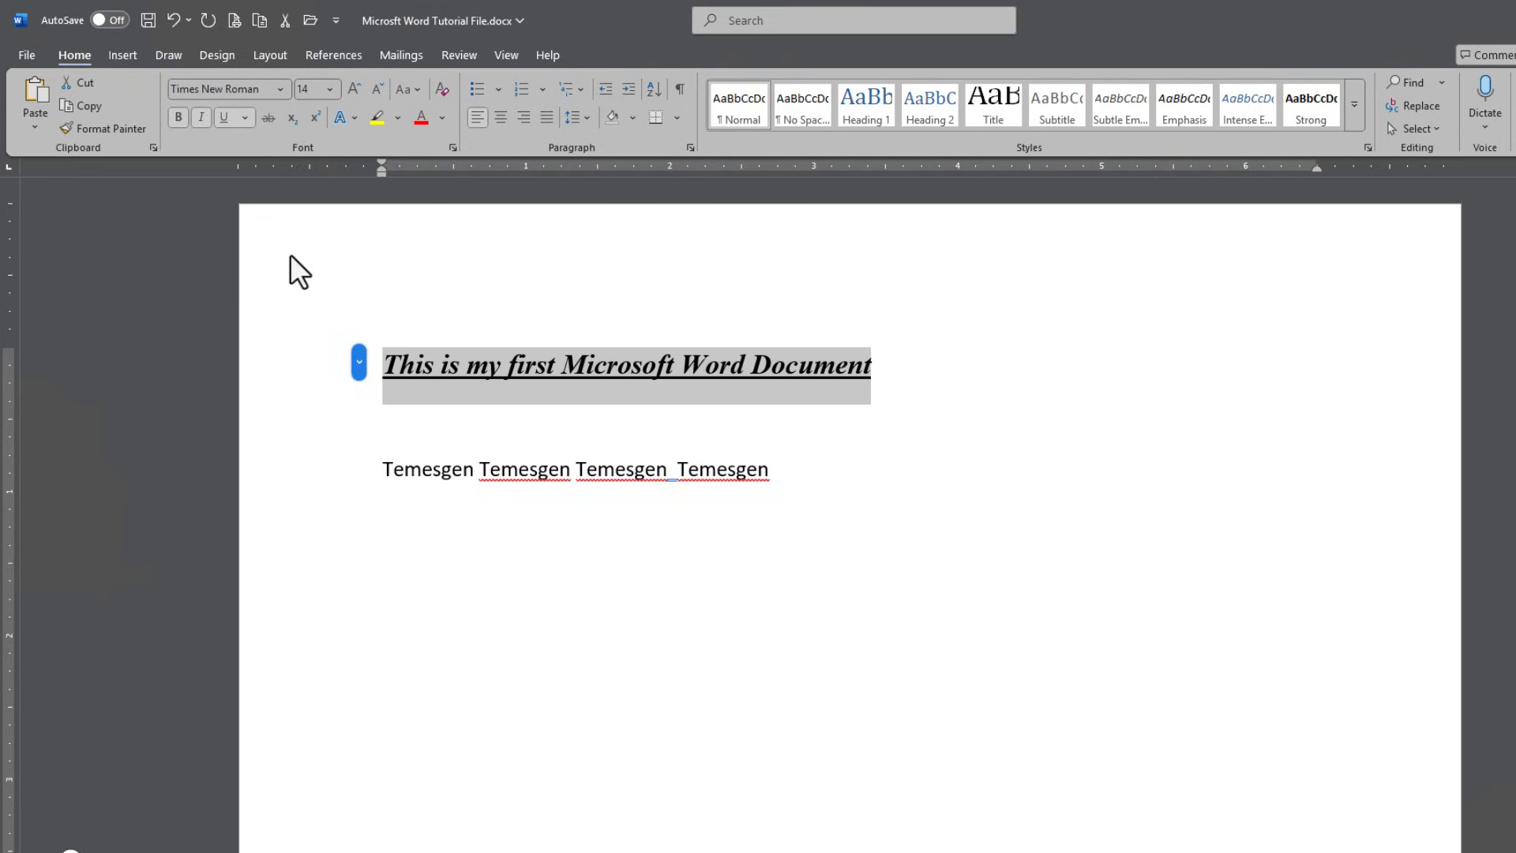
# - Look at the available underline styles and underline colors for the sentence without choosing one
pyautogui.click(245, 119)
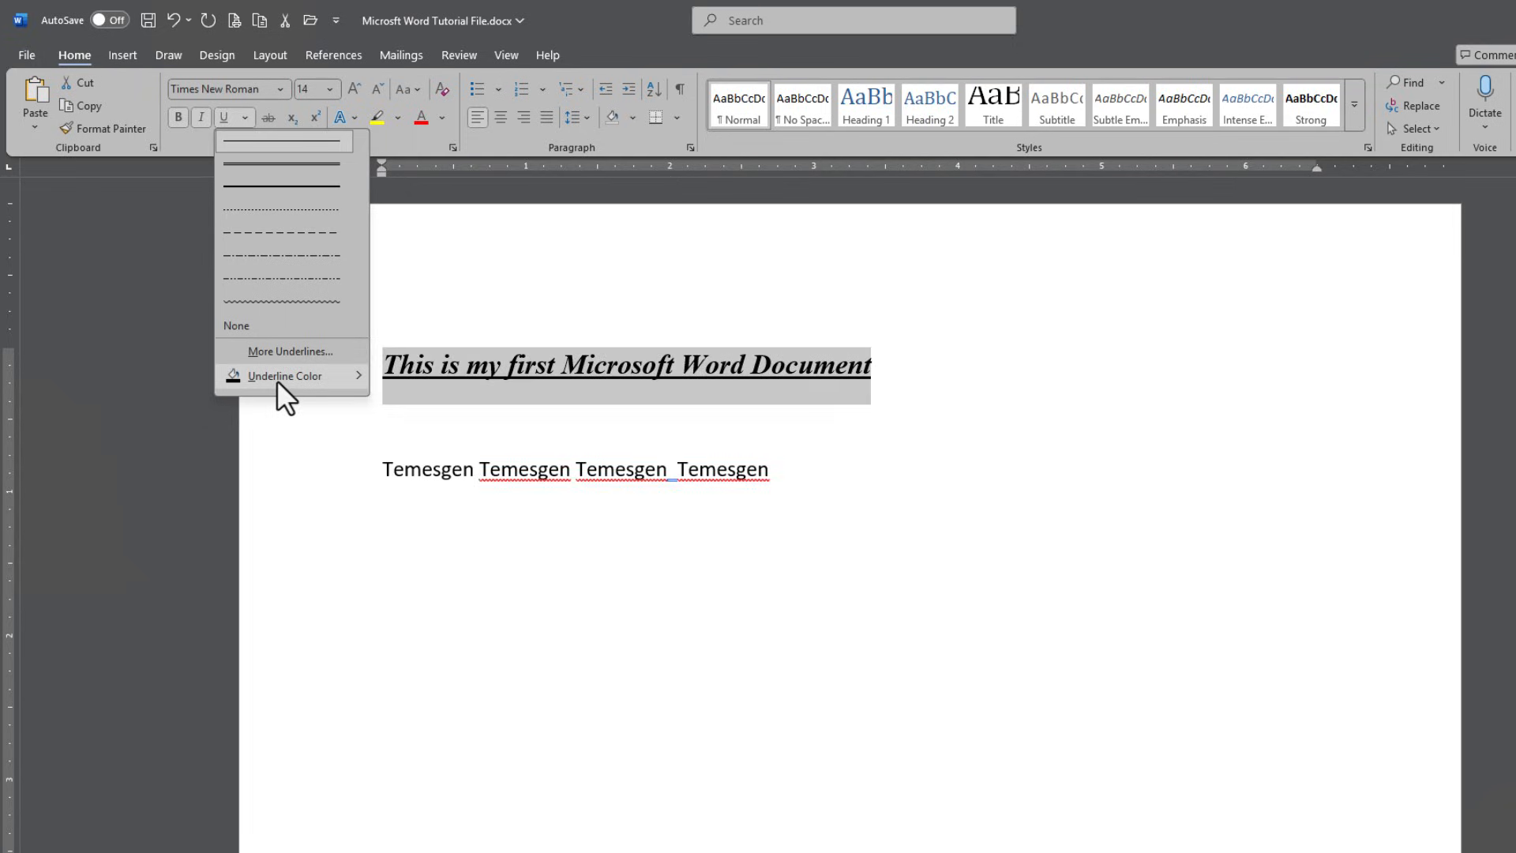
pyautogui.moveTo(276, 381)
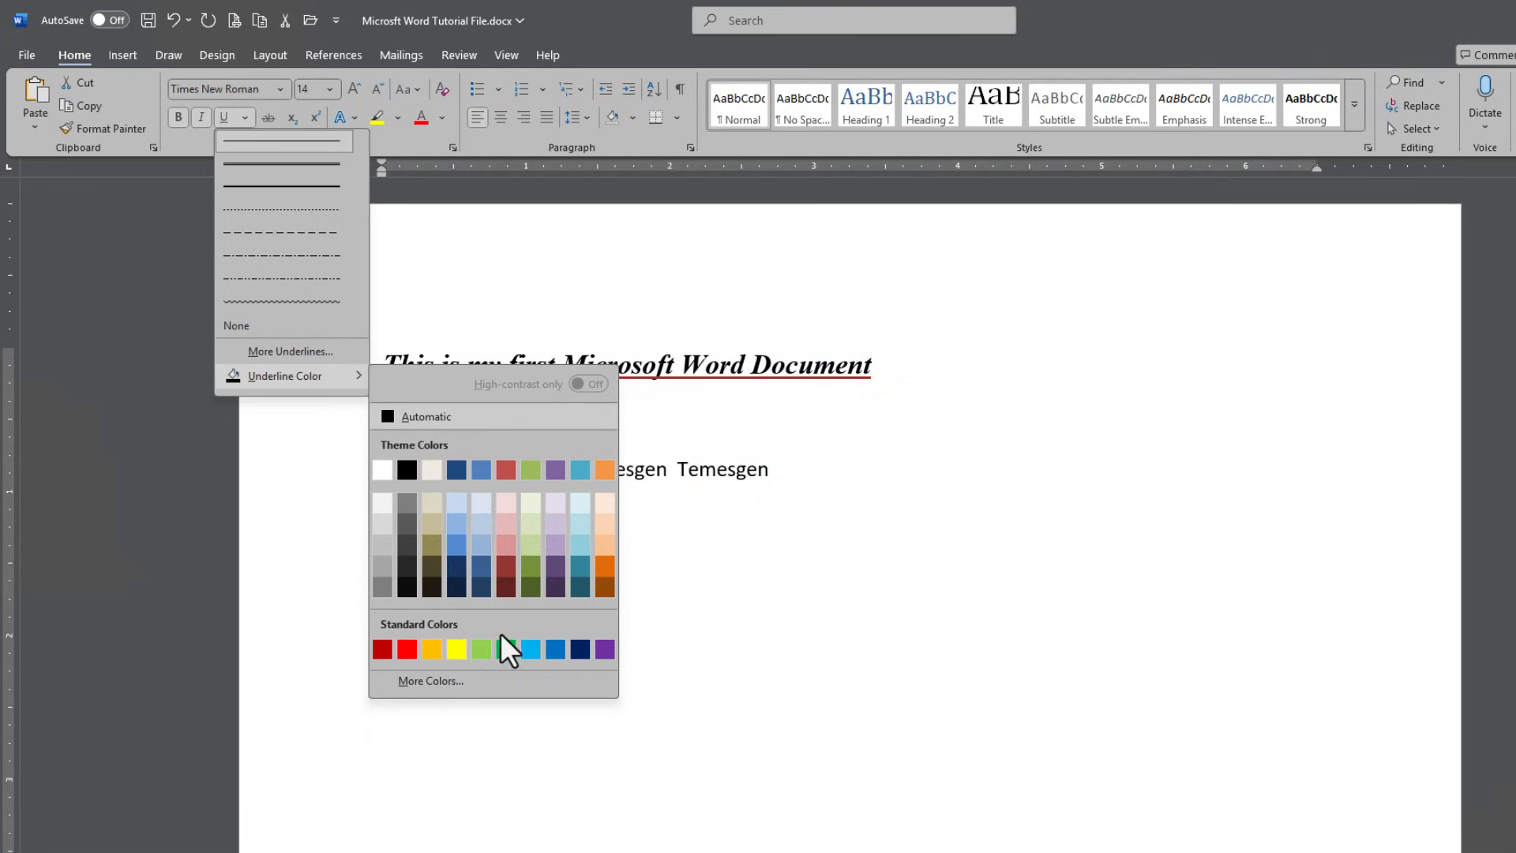
pyautogui.click(225, 118)
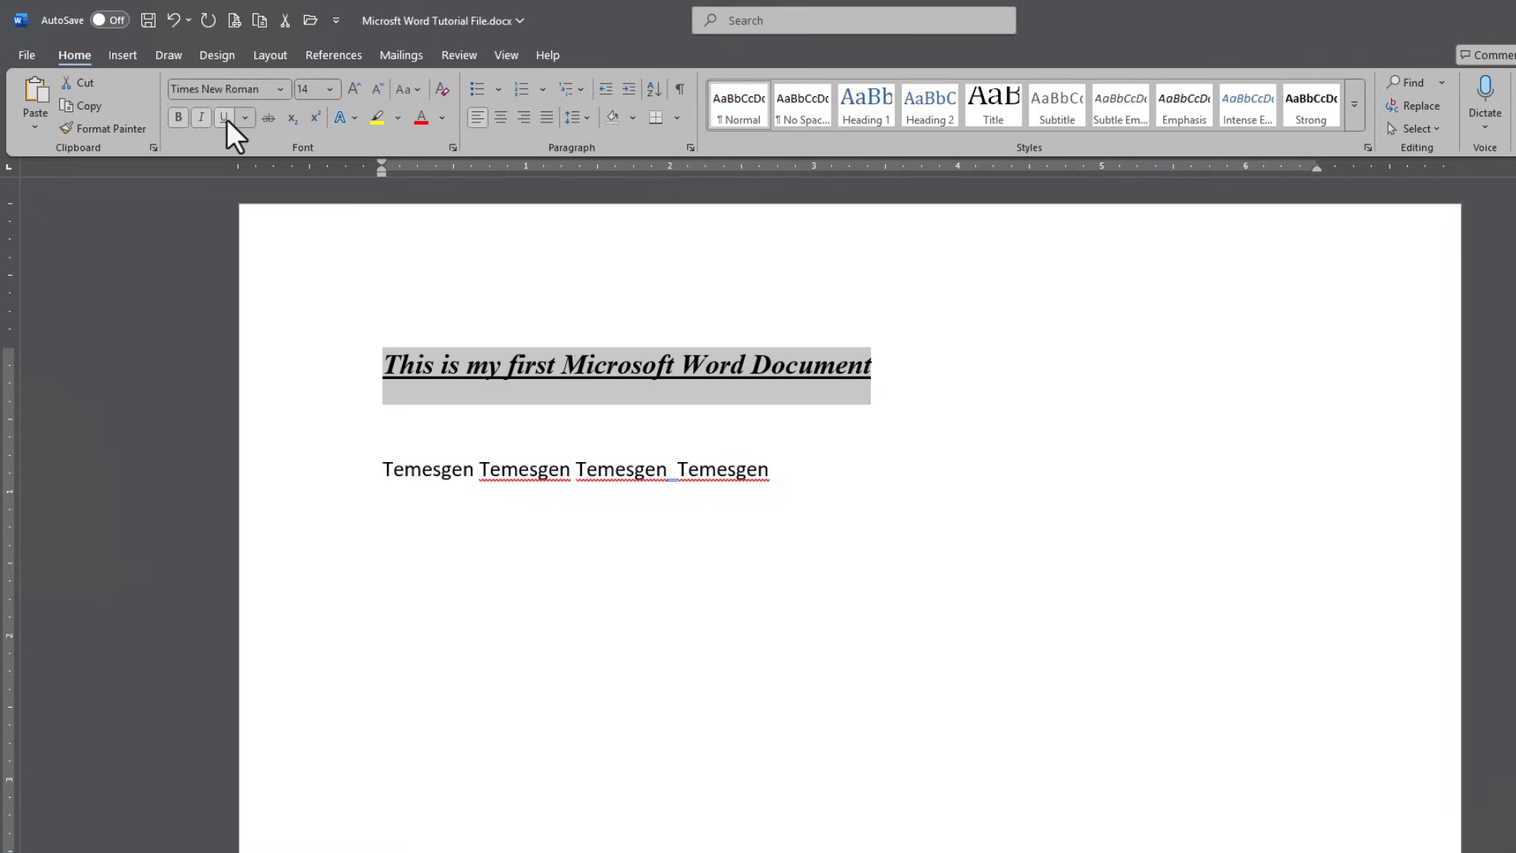
# - Toggle the sentence's underline off and on, end with it removed, and deselect the sentence
pyautogui.click(226, 119)
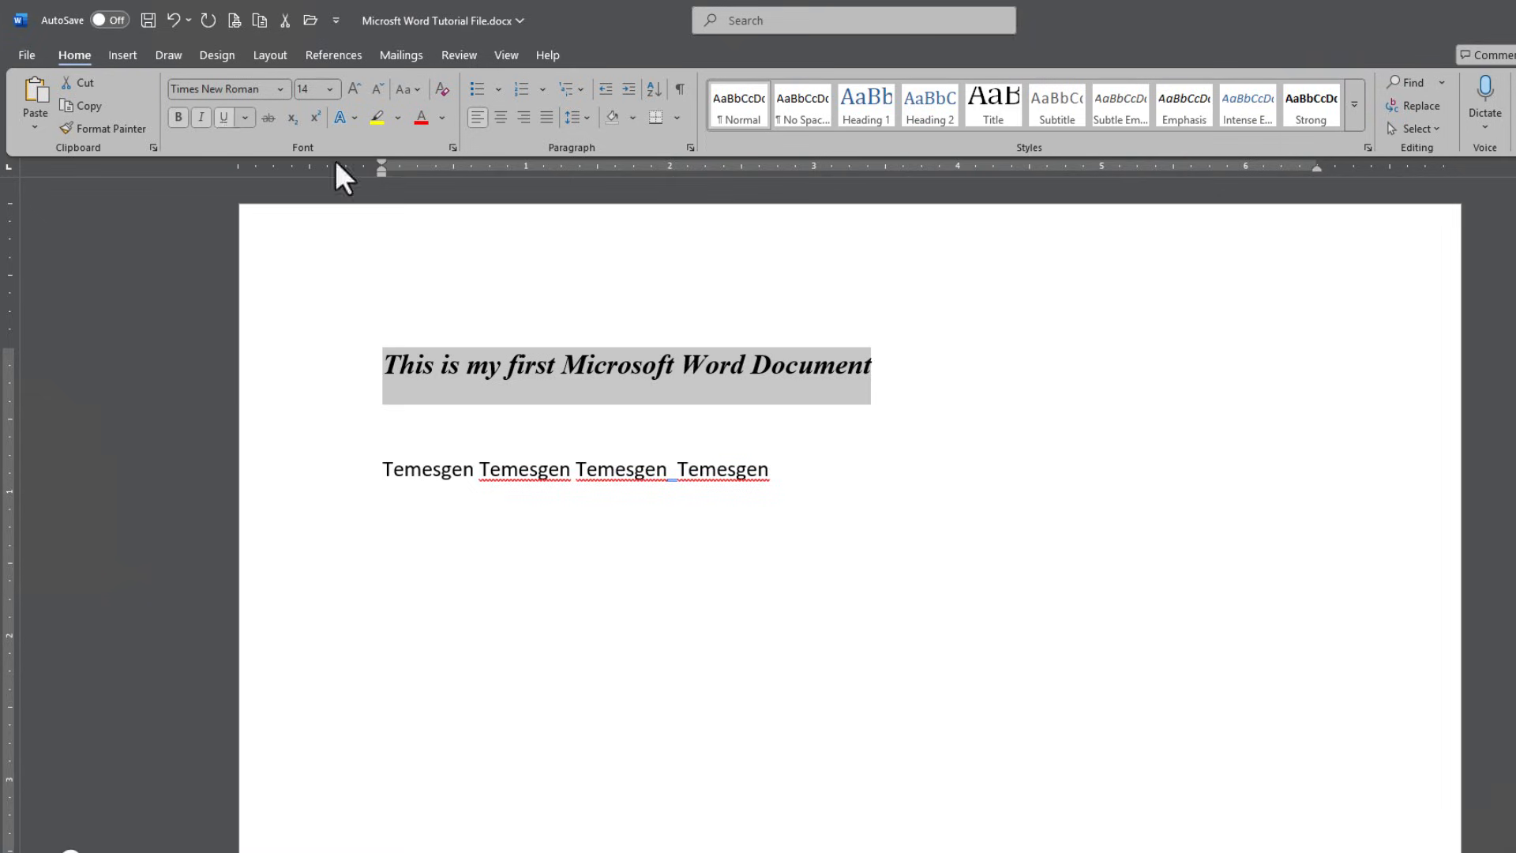
pyautogui.click(217, 117)
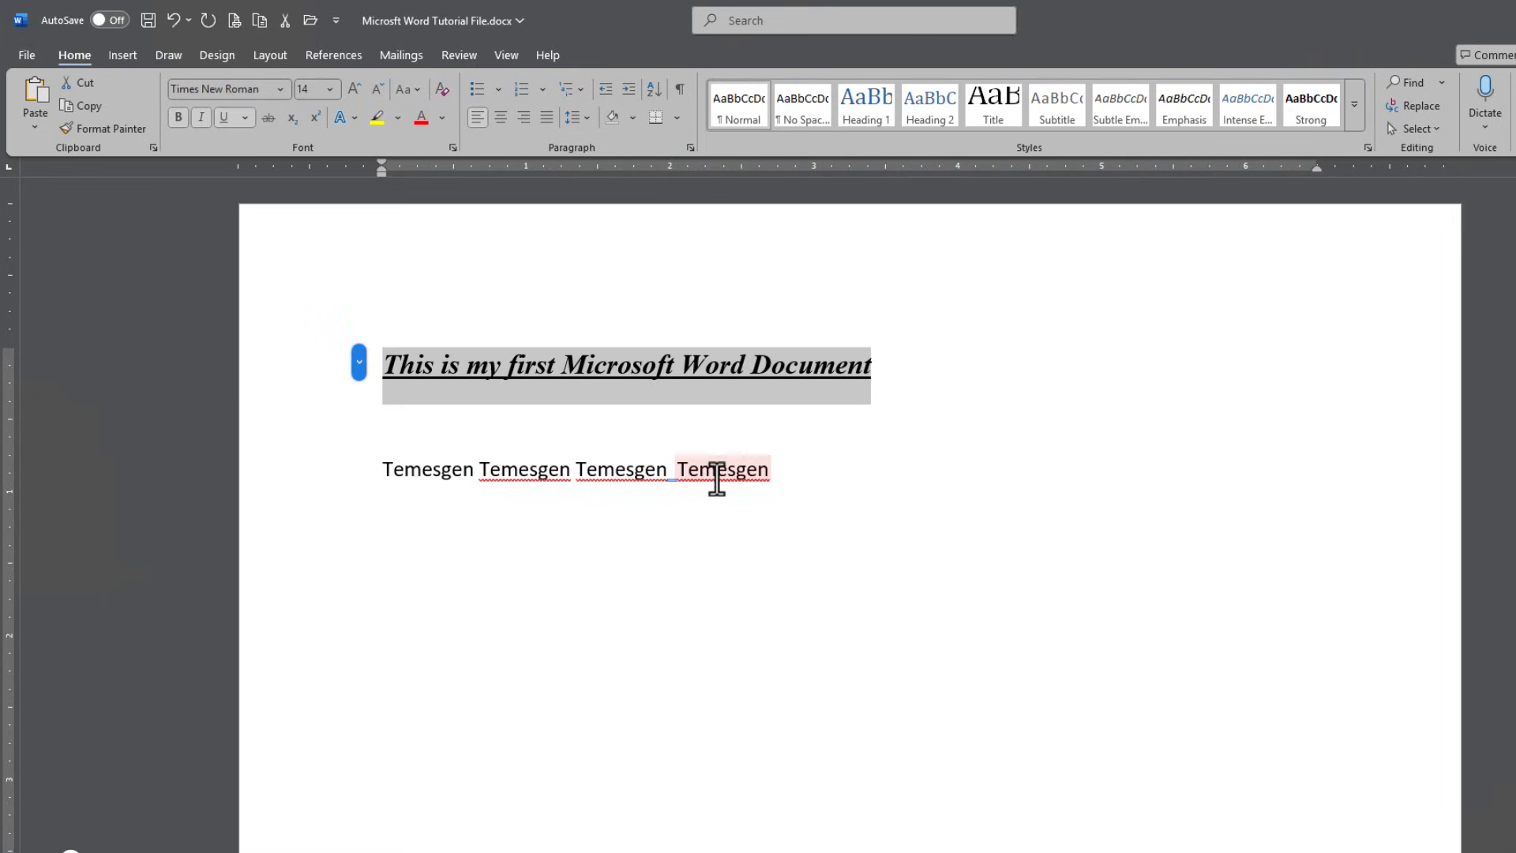
pyautogui.click(224, 116)
pyautogui.click(684, 365)
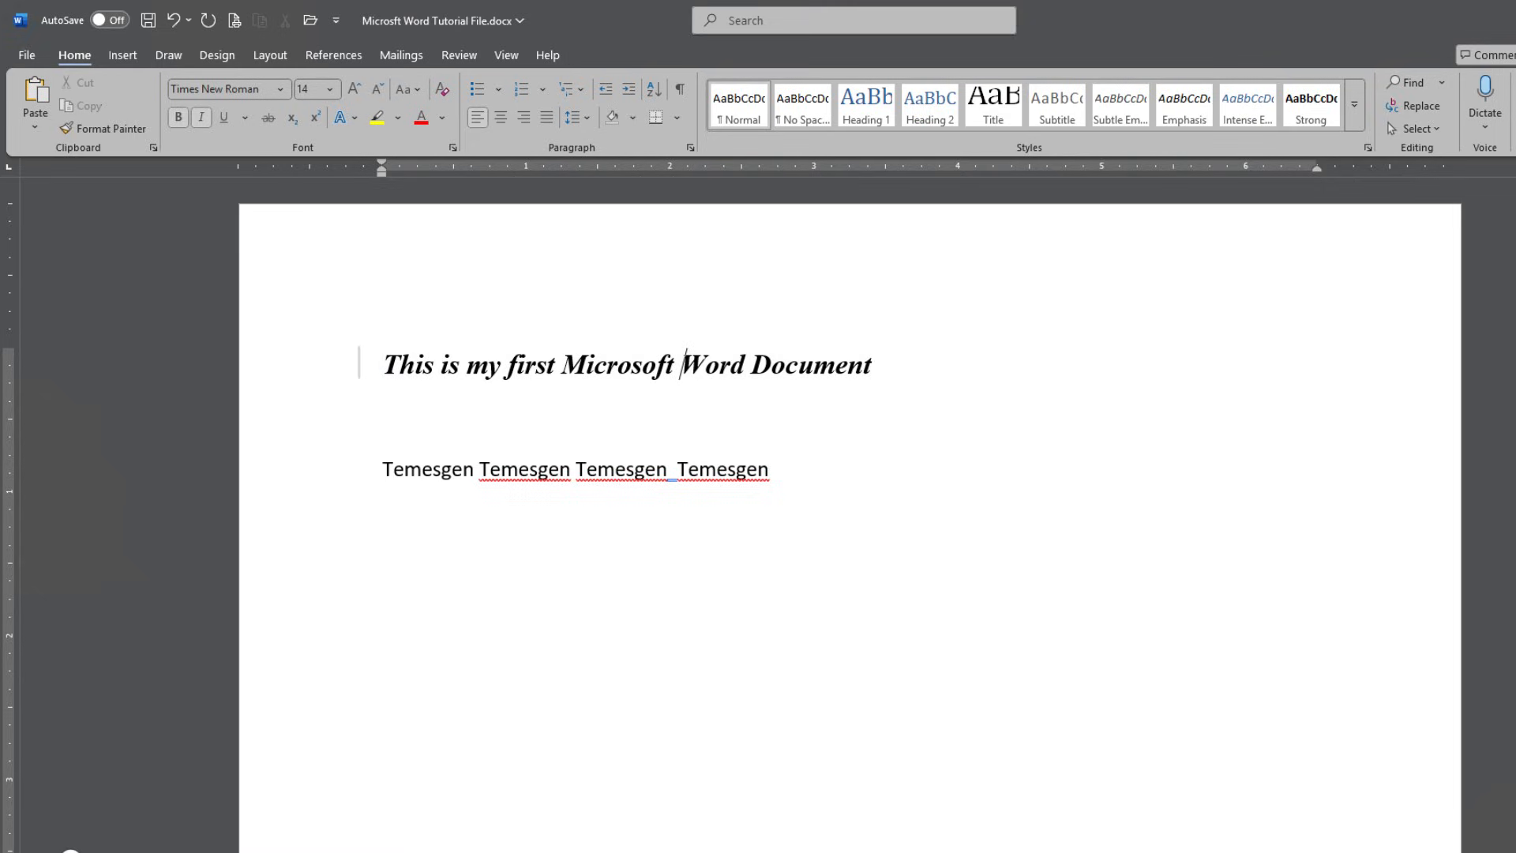
# - Underline only the word "Microsoft" in the opening sentence
pyautogui.moveTo(562, 365); pyautogui.dragTo(673, 365)
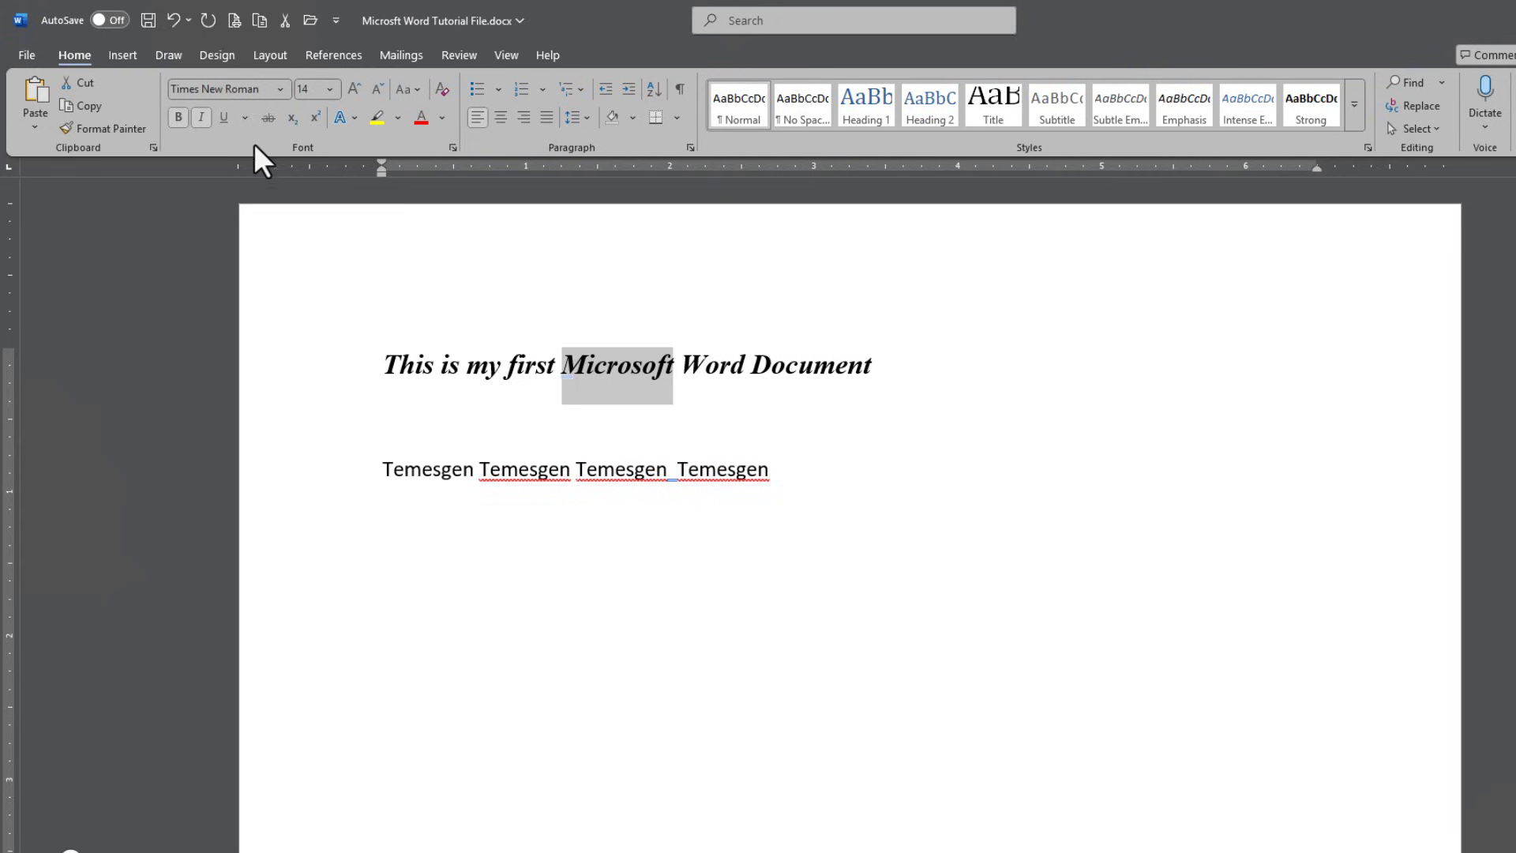
pyautogui.click(224, 118)
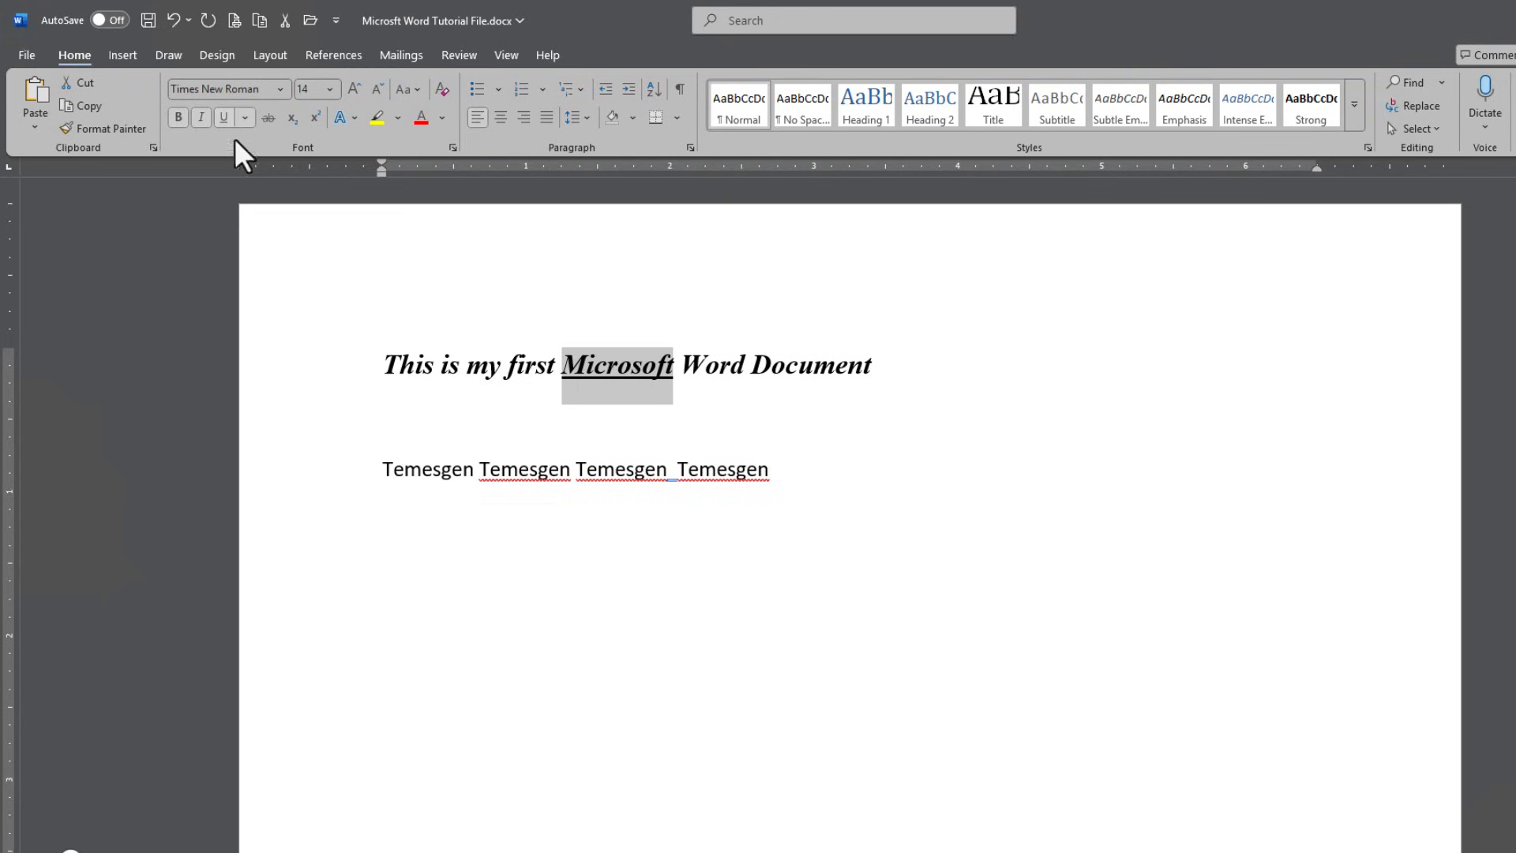
pyautogui.click(699, 412)
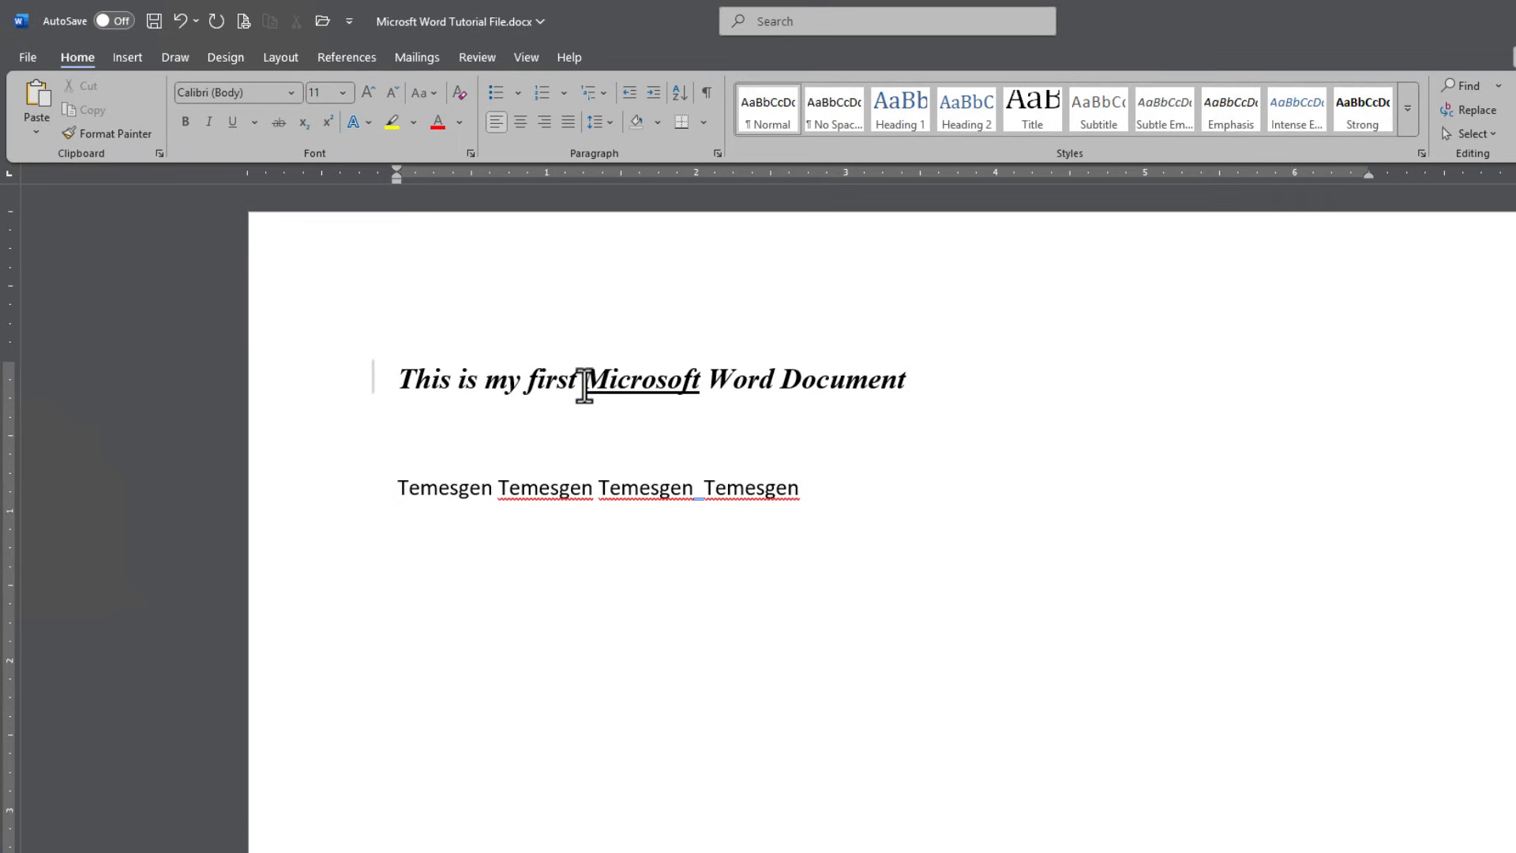
# - Remove the italic formatting from the word "Microsoft" and toggle strikethrough on and off for it
pyautogui.moveTo(584, 383); pyautogui.dragTo(698, 383)
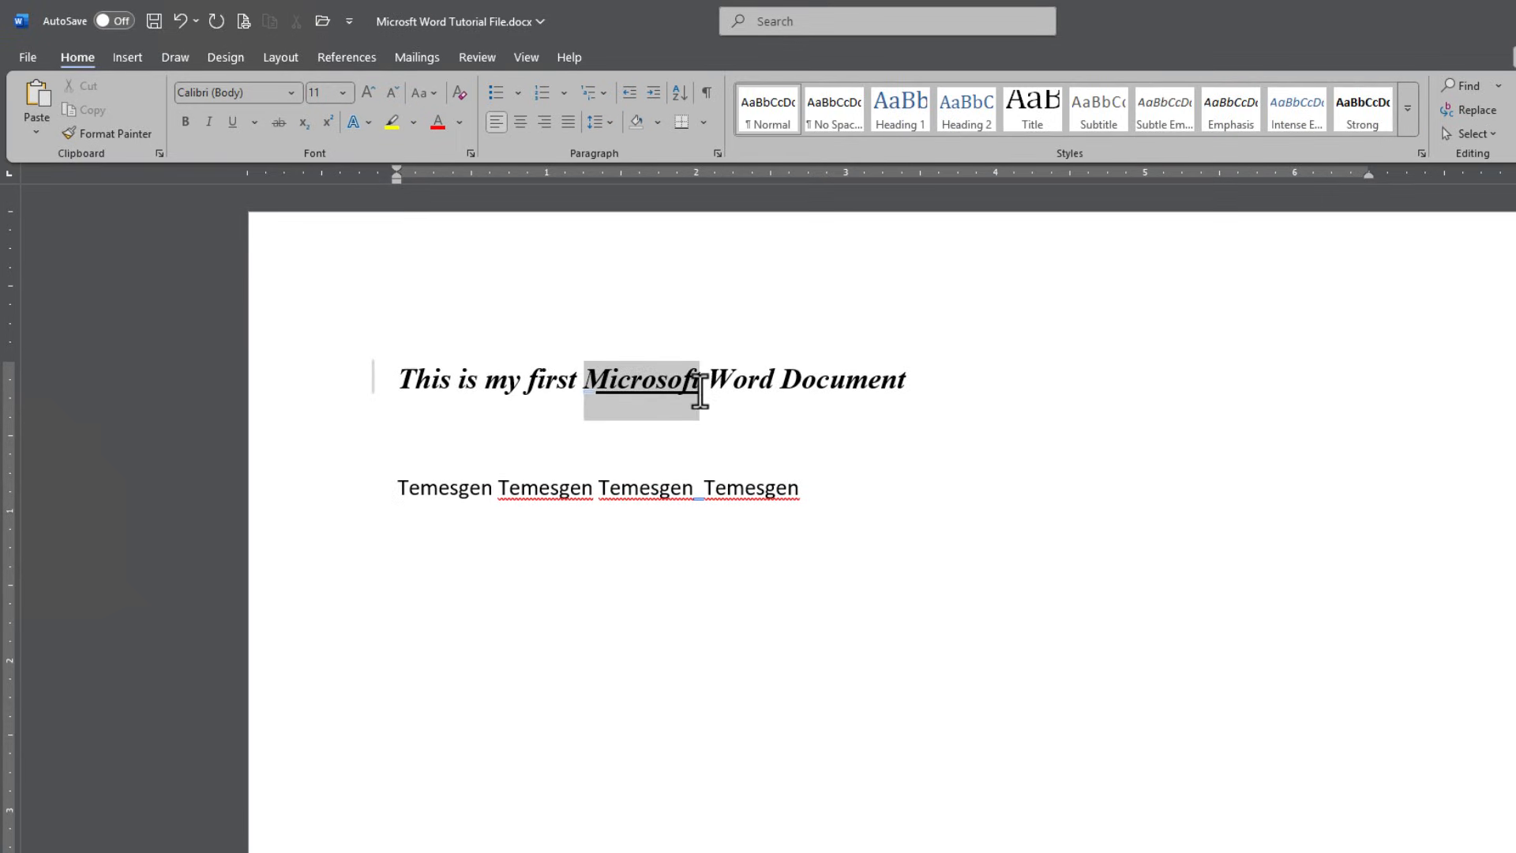
pyautogui.click(212, 121)
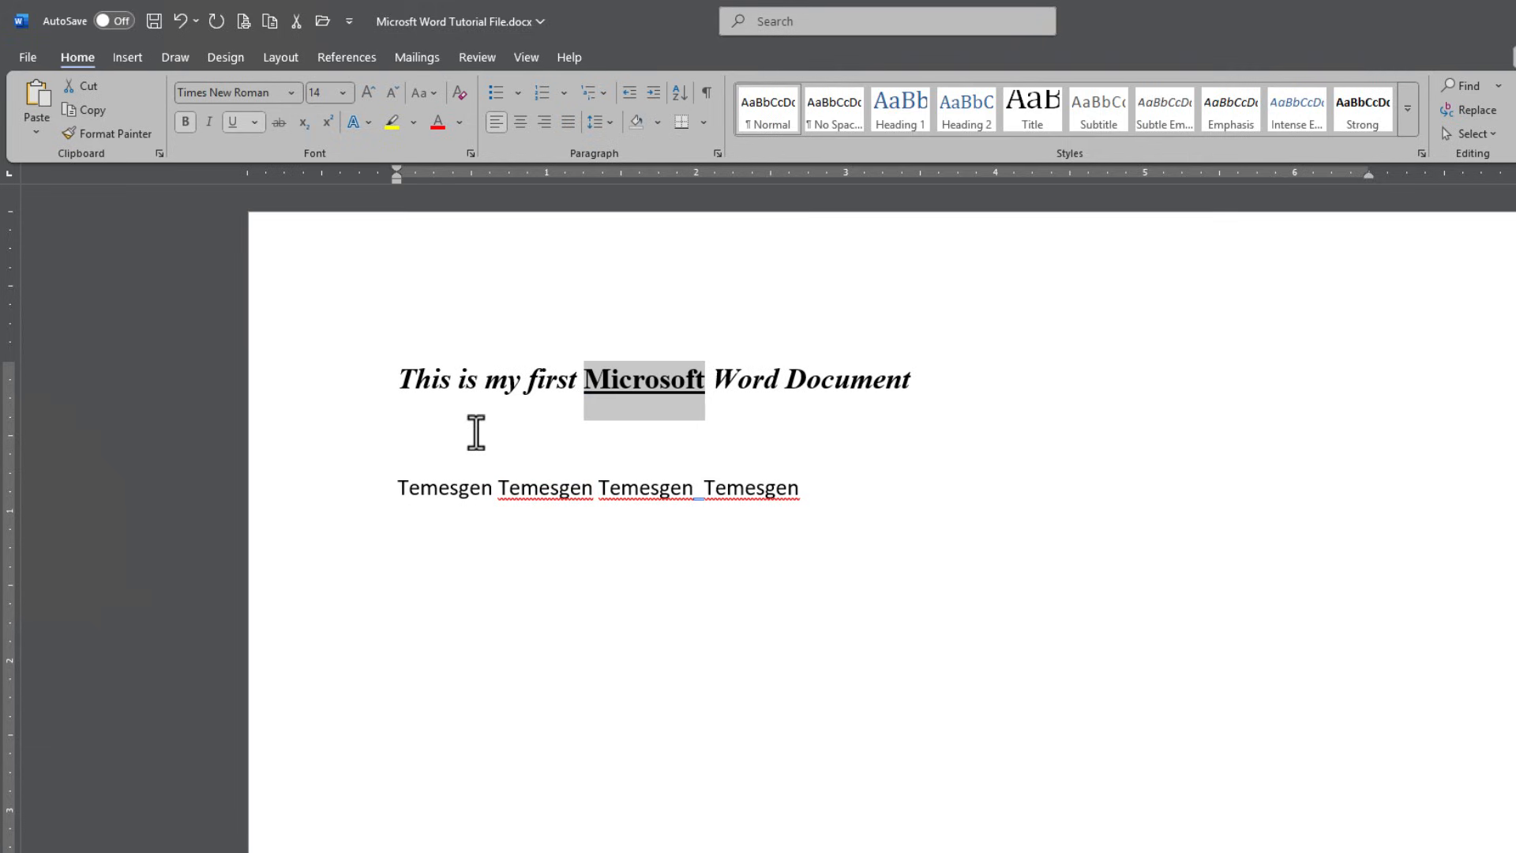
pyautogui.click(282, 120)
pyautogui.click(281, 119)
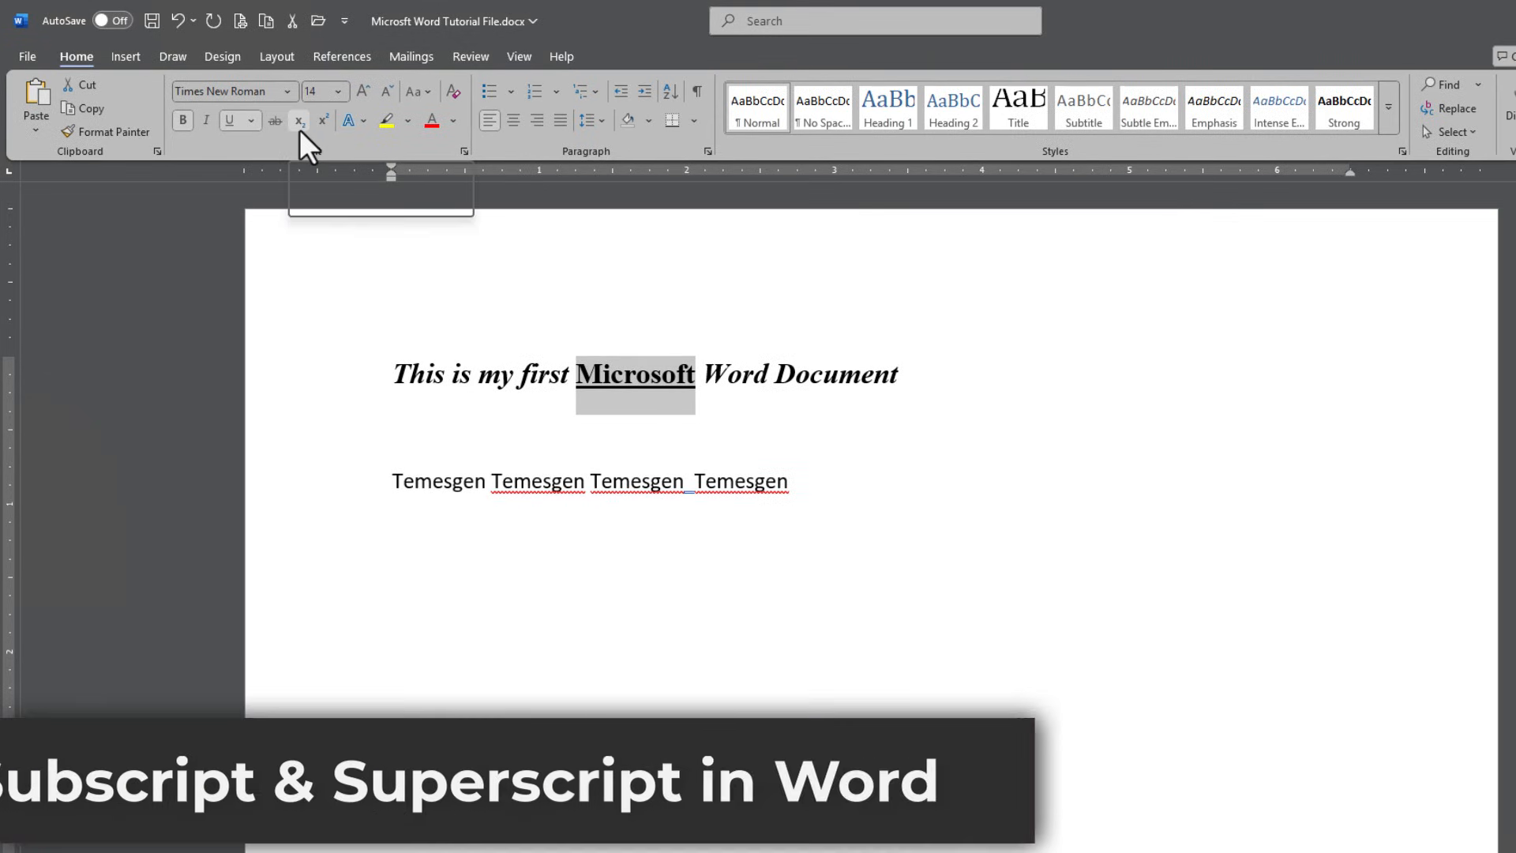
# - Enter the expression "X2 + Y2" on the blank line below the opening sentence, with both letters capitalized
pyautogui.click(416, 426)
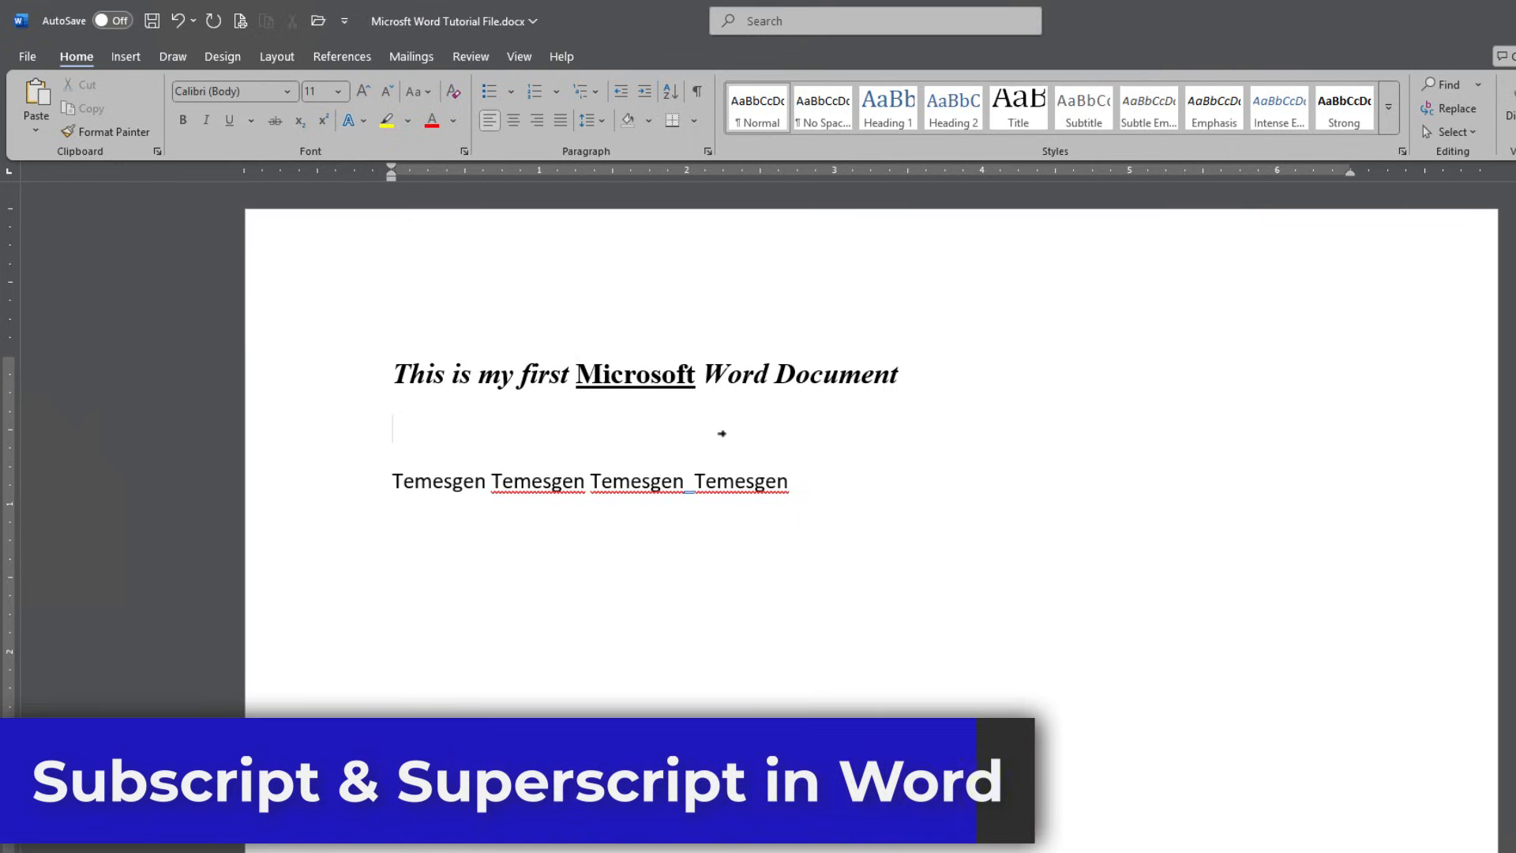
pyautogui.write('X2')
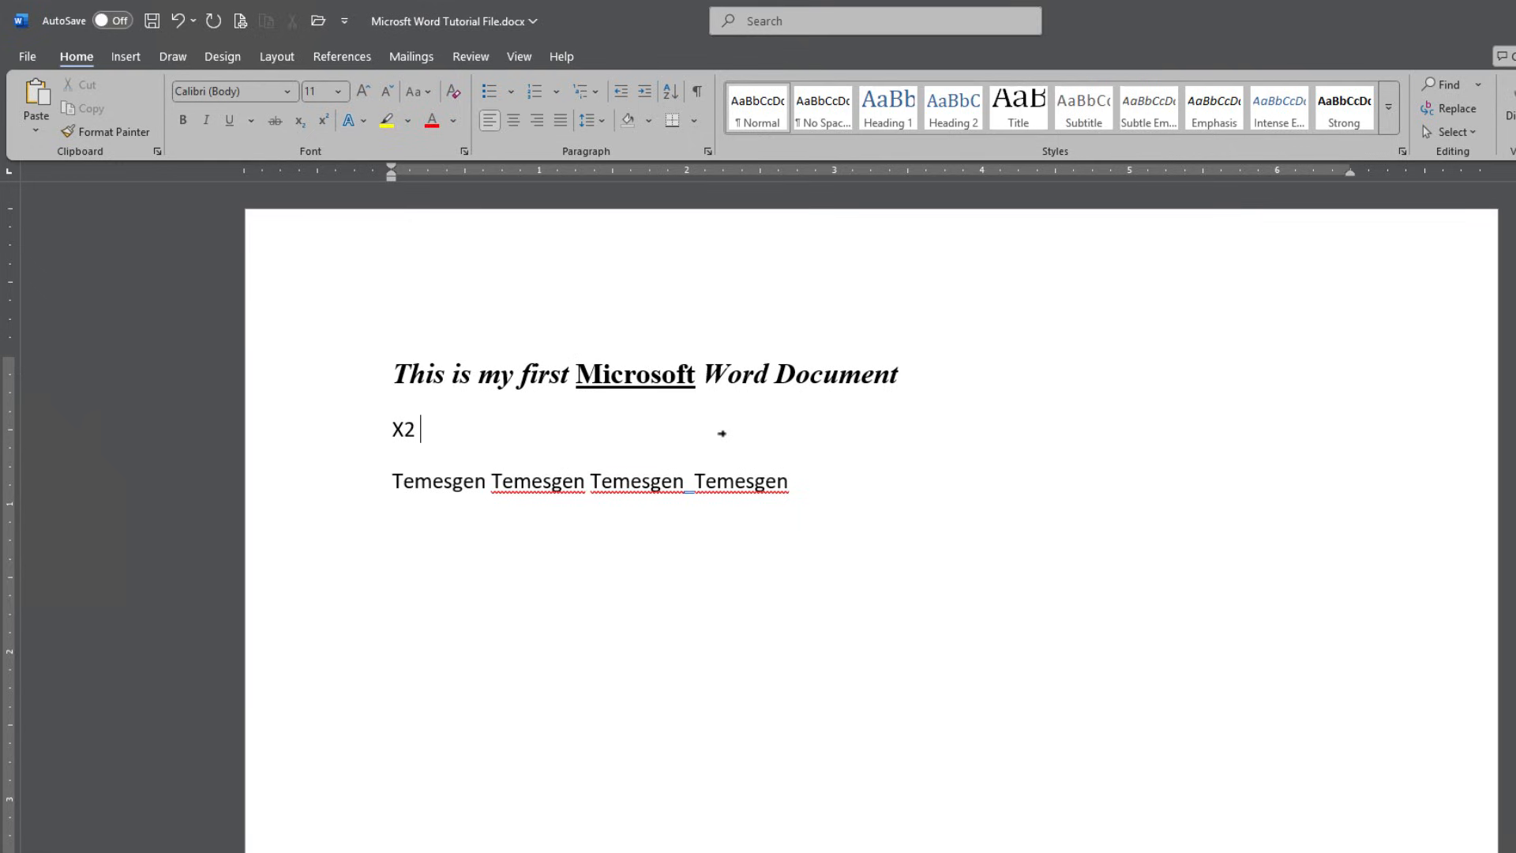
pyautogui.write(' + y2')
pyautogui.press('BackSpace')
pyautogui.press('BackSpace')
pyautogui.write('Y2')
# - Format the 2 after X and the 2 after Y as superscript
pyautogui.click(407, 434)
pyautogui.moveTo(414, 433); pyautogui.dragTo(399, 450)
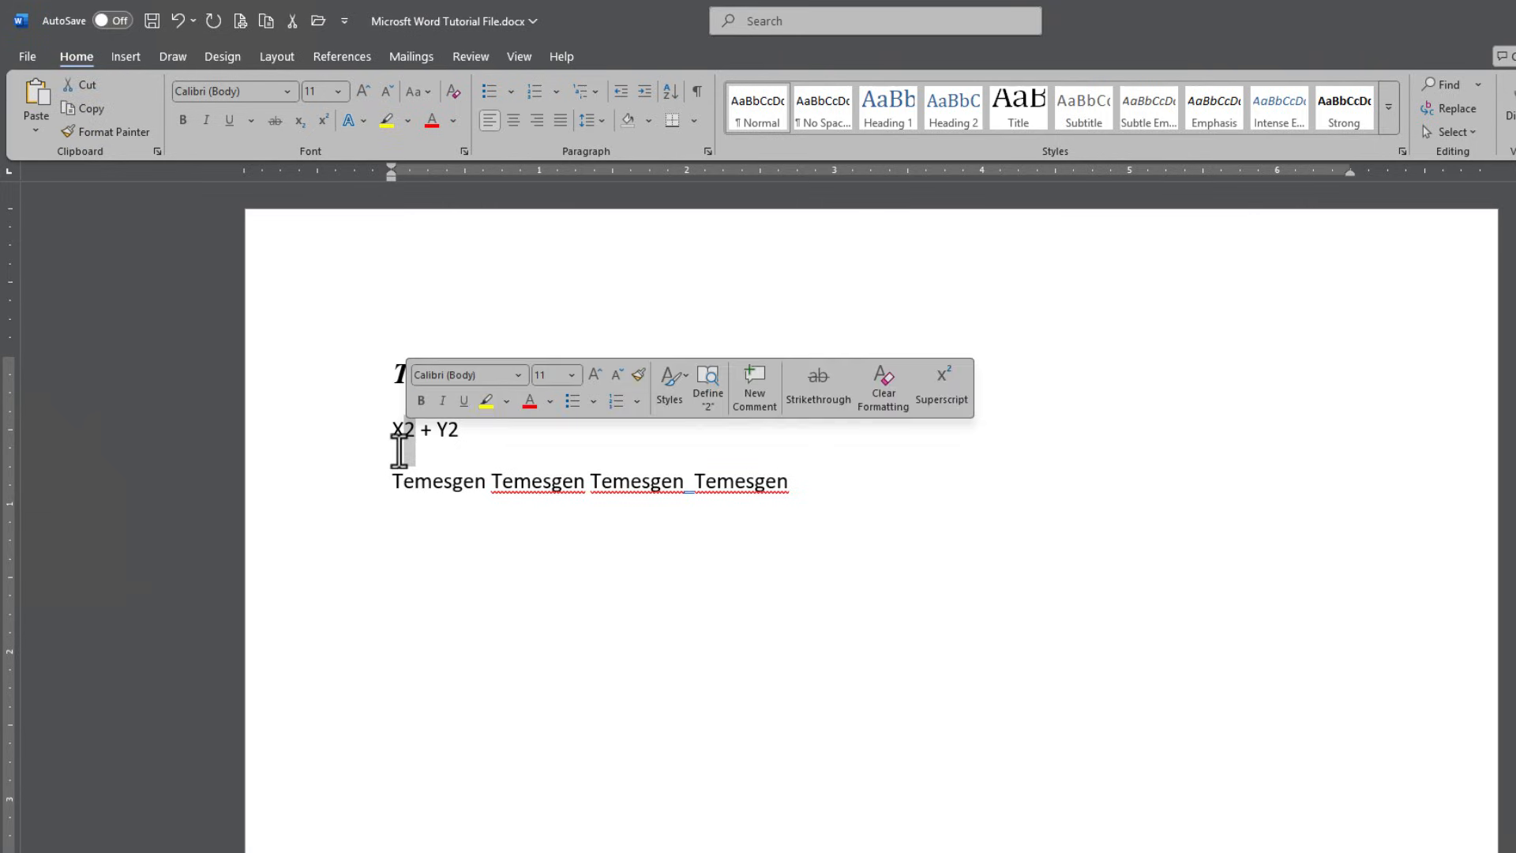
pyautogui.click(323, 121)
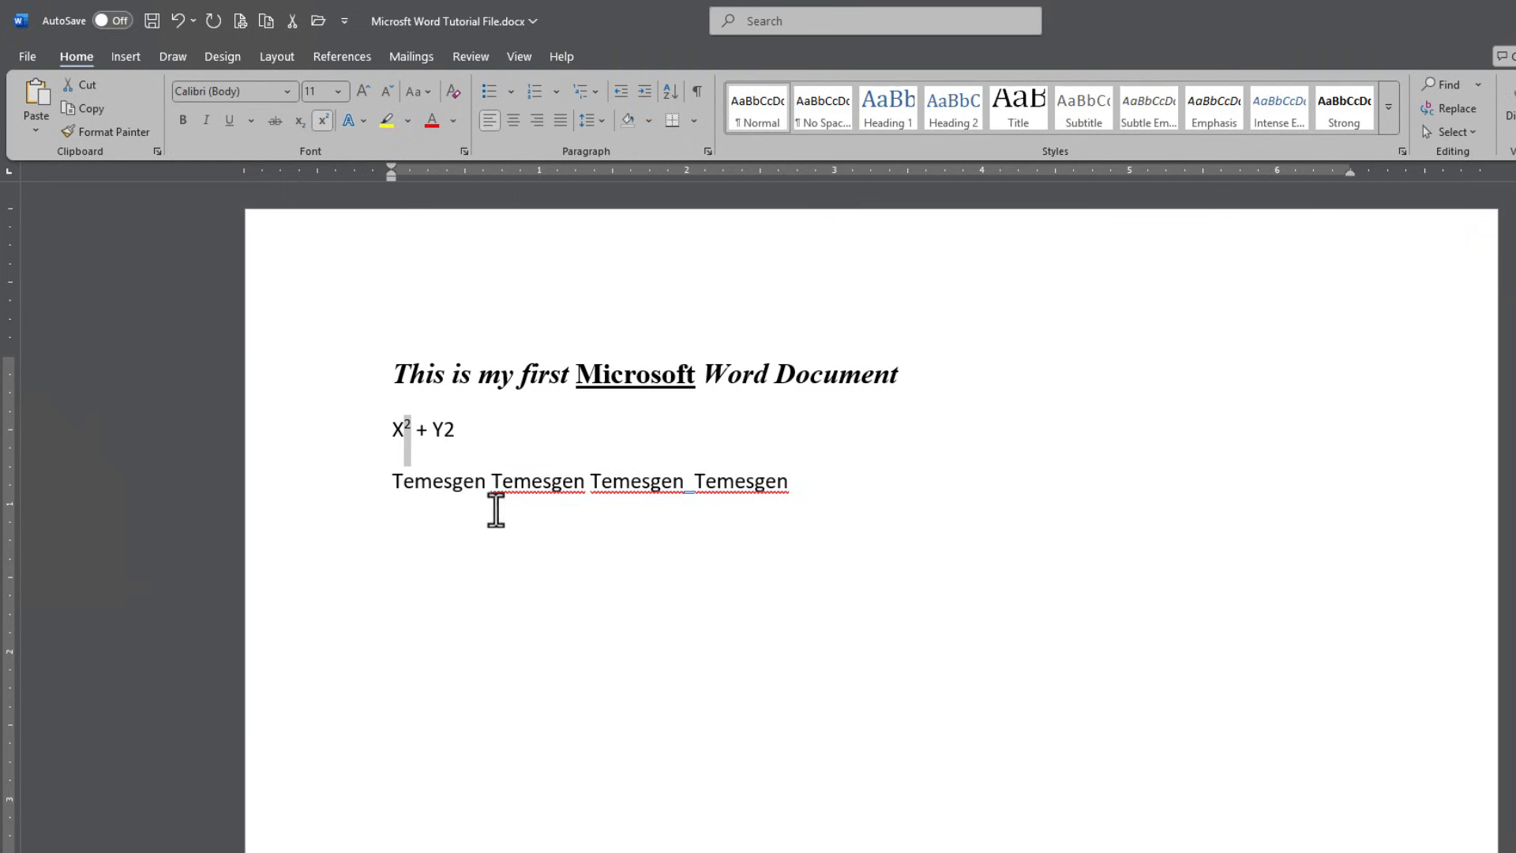
pyautogui.moveTo(460, 433); pyautogui.dragTo(443, 430)
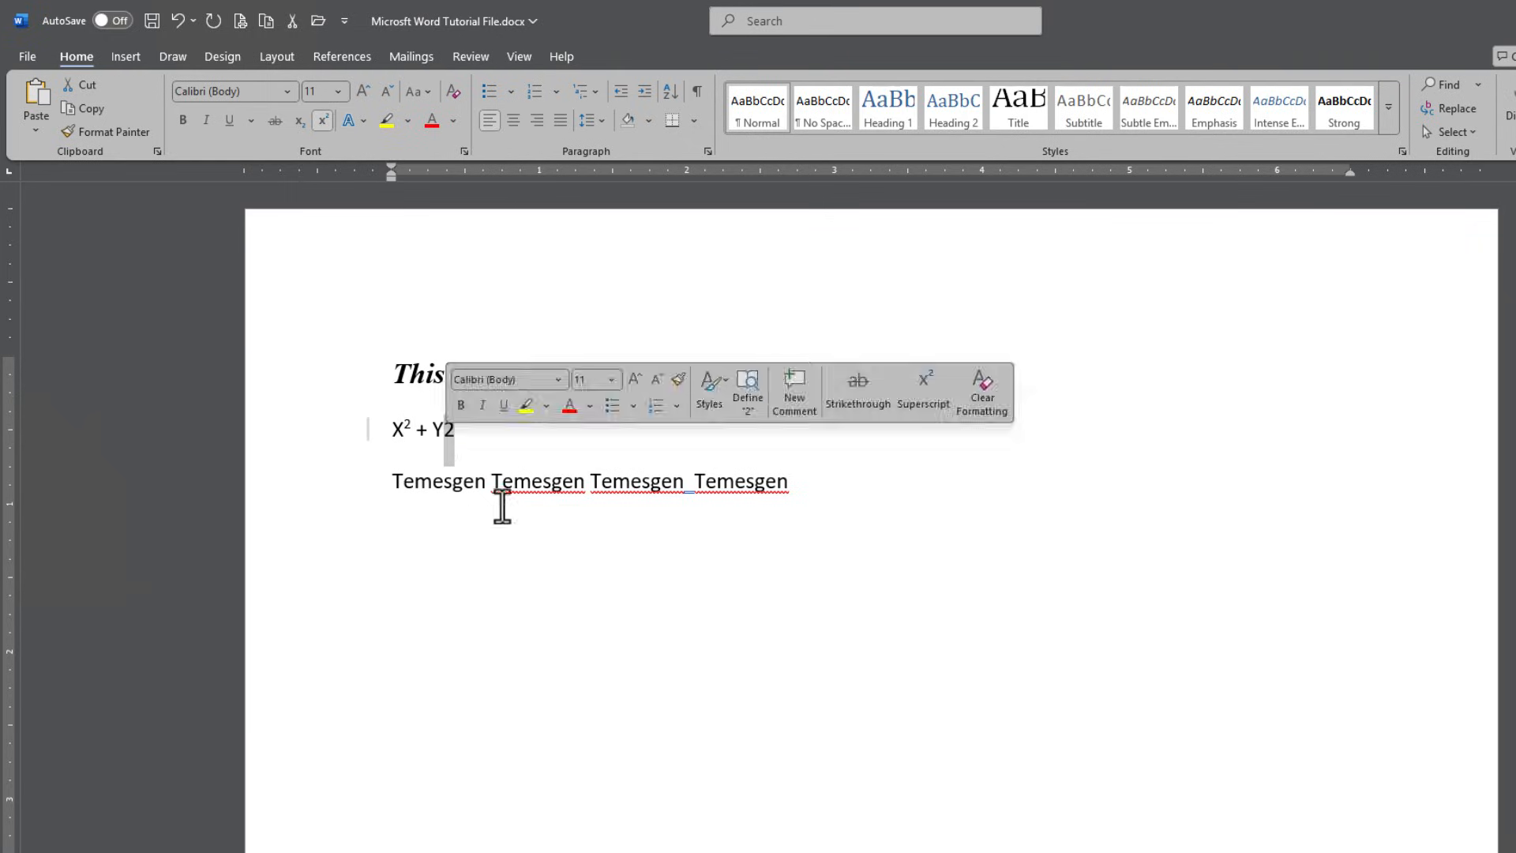
pyautogui.click(324, 121)
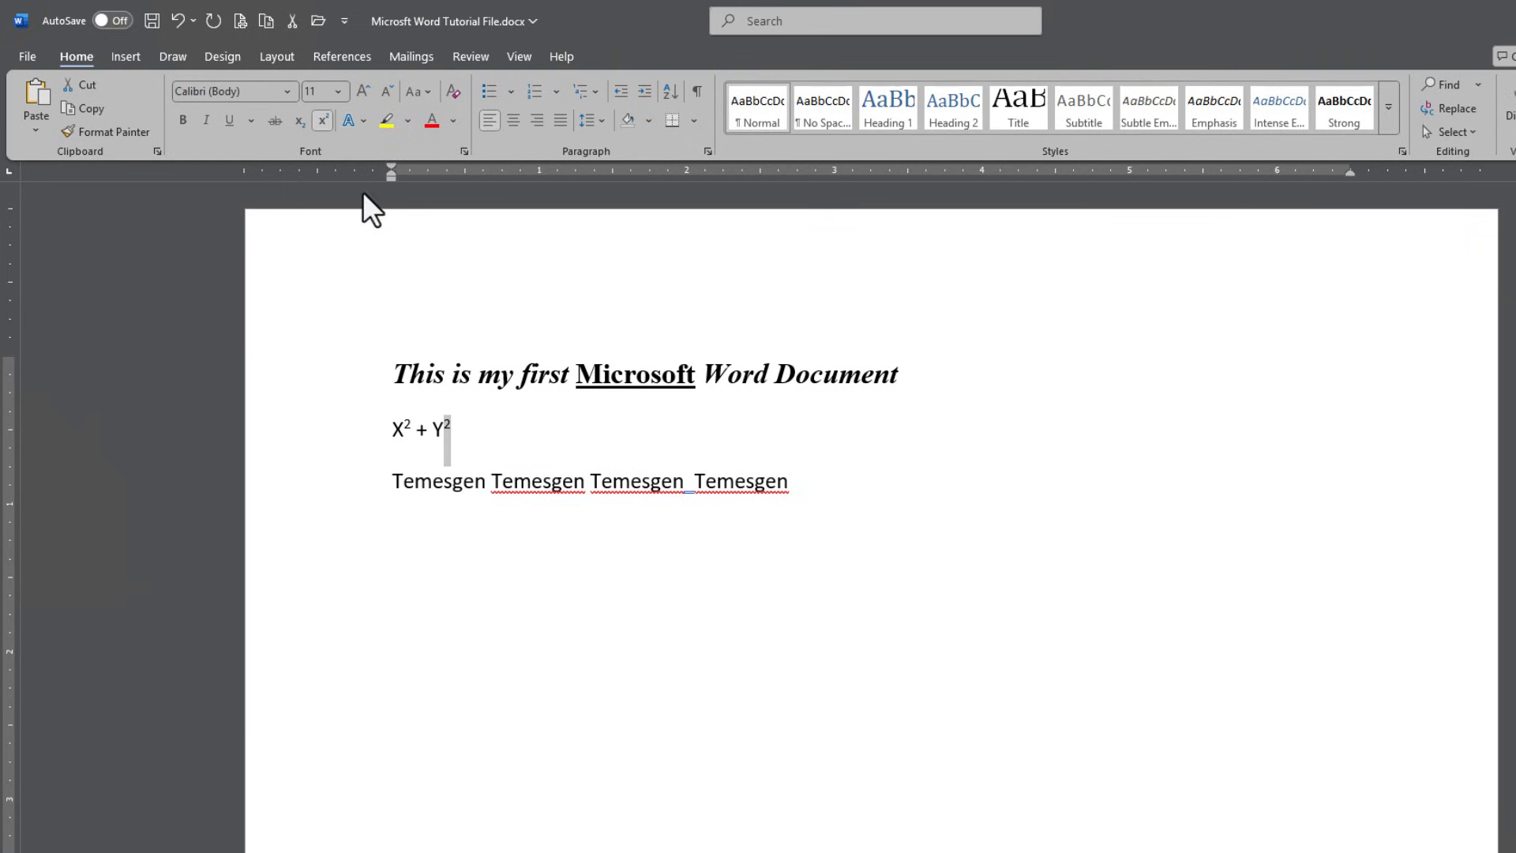
pyautogui.click(518, 439)
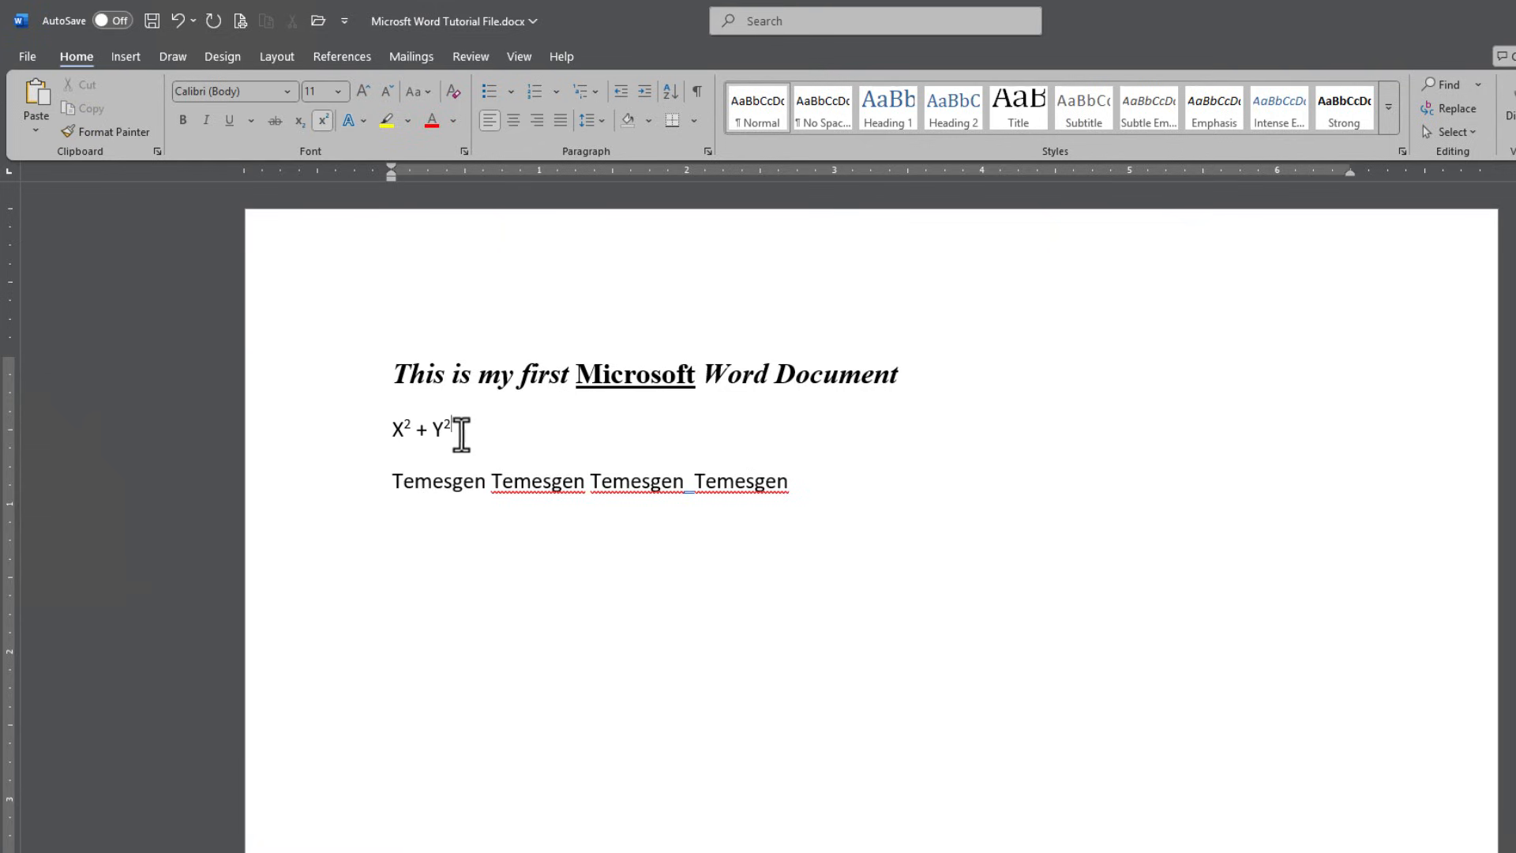
# - Turn off superscript at the end of the expression and add "H2O" in normal text
pyautogui.moveTo(464, 436); pyautogui.dragTo(479, 440)
pyautogui.click(457, 436)
pyautogui.click(487, 443)
pyautogui.doubleClick(463, 430)
pyautogui.click(457, 419)
pyautogui.click(322, 125)
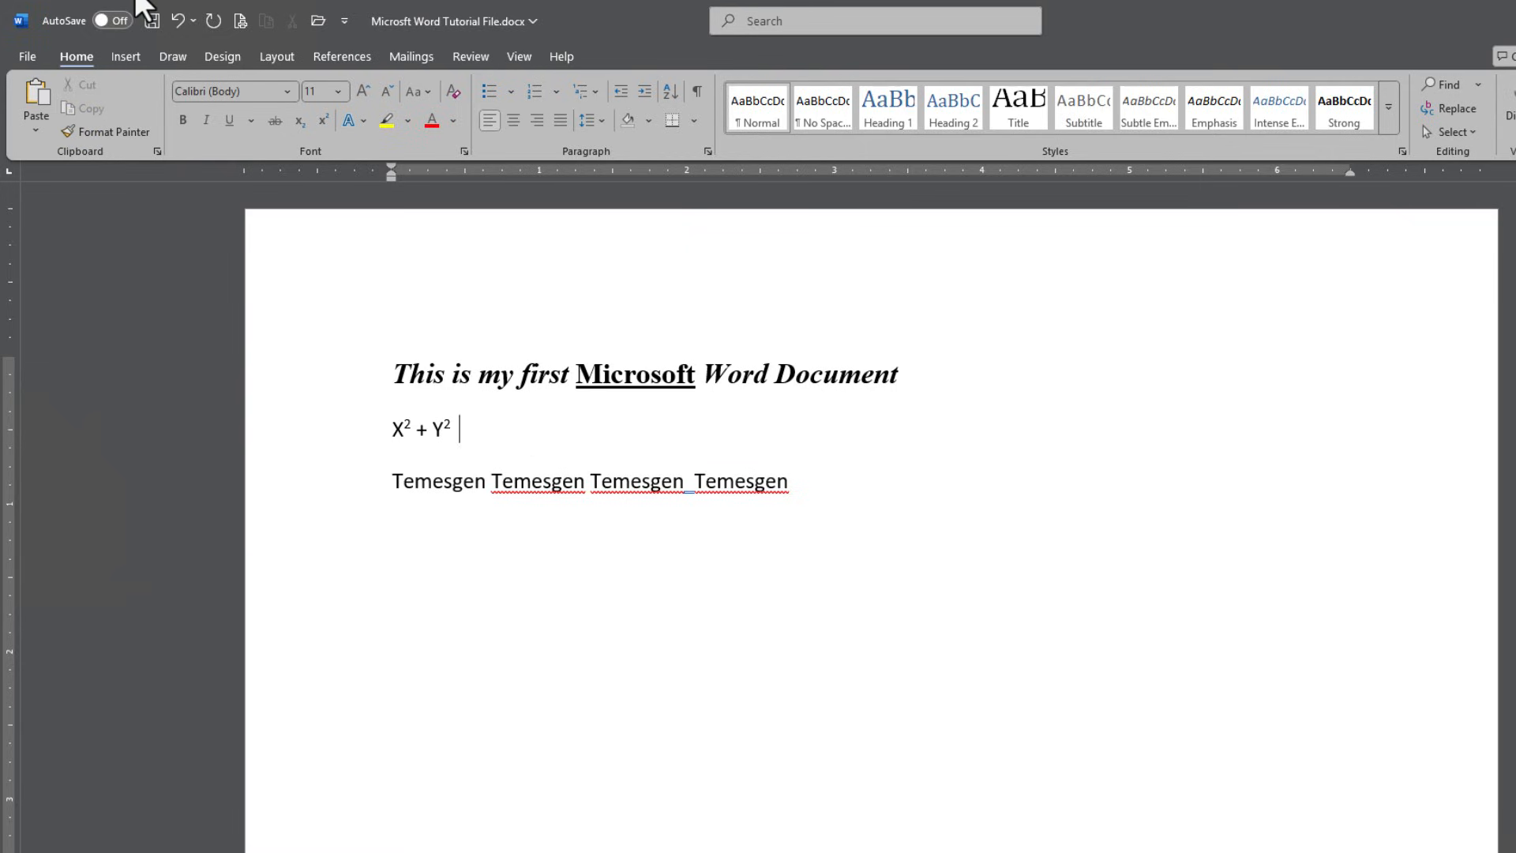
pyautogui.write('H2O')
# - Format the 2 in "H2O" as subscript and deselect it
pyautogui.doubleClick(478, 435)
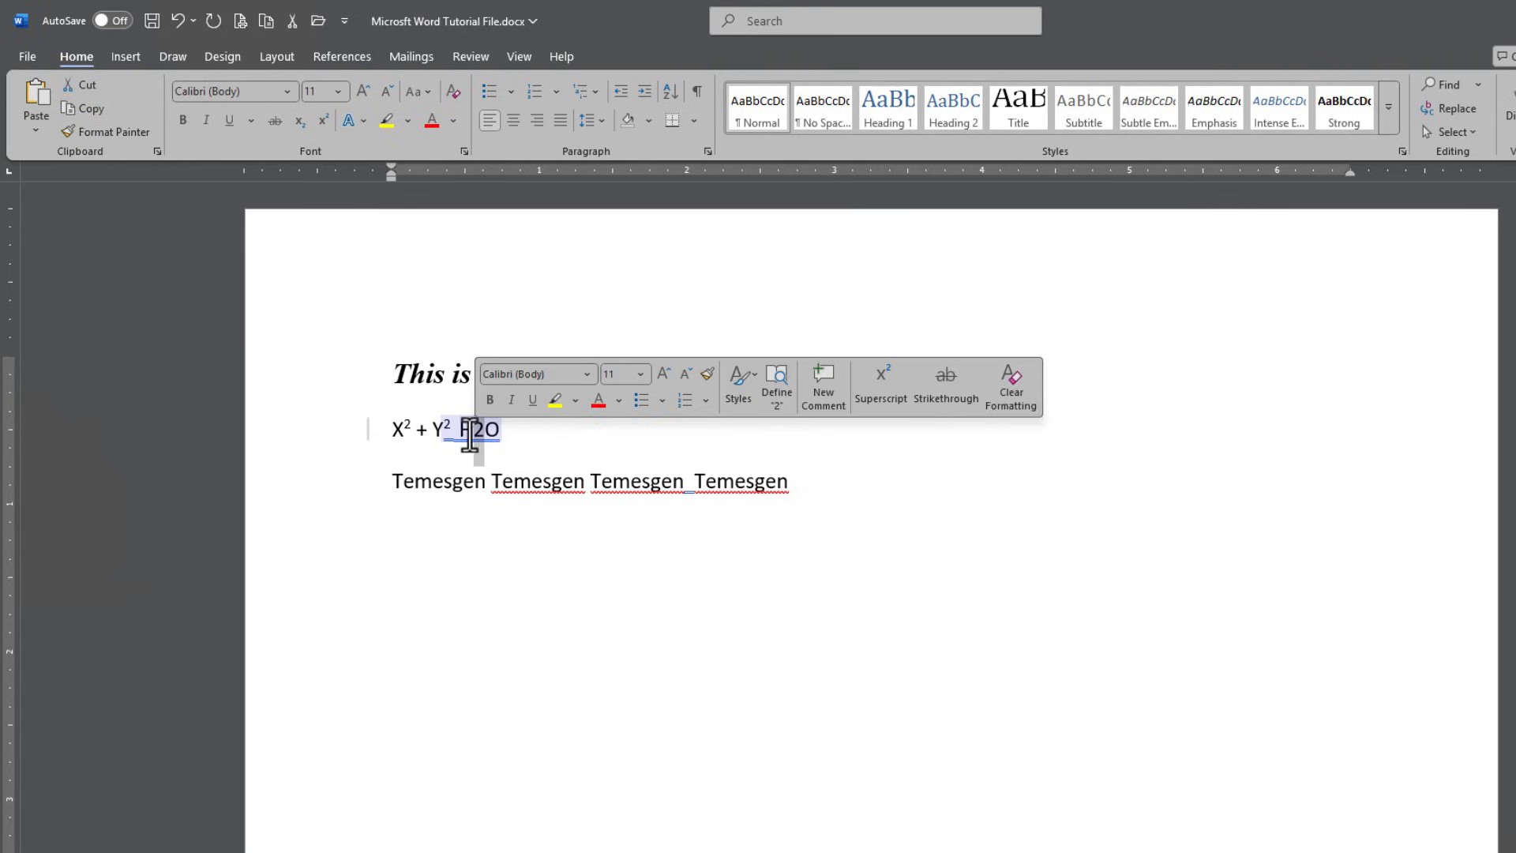
pyautogui.click(301, 122)
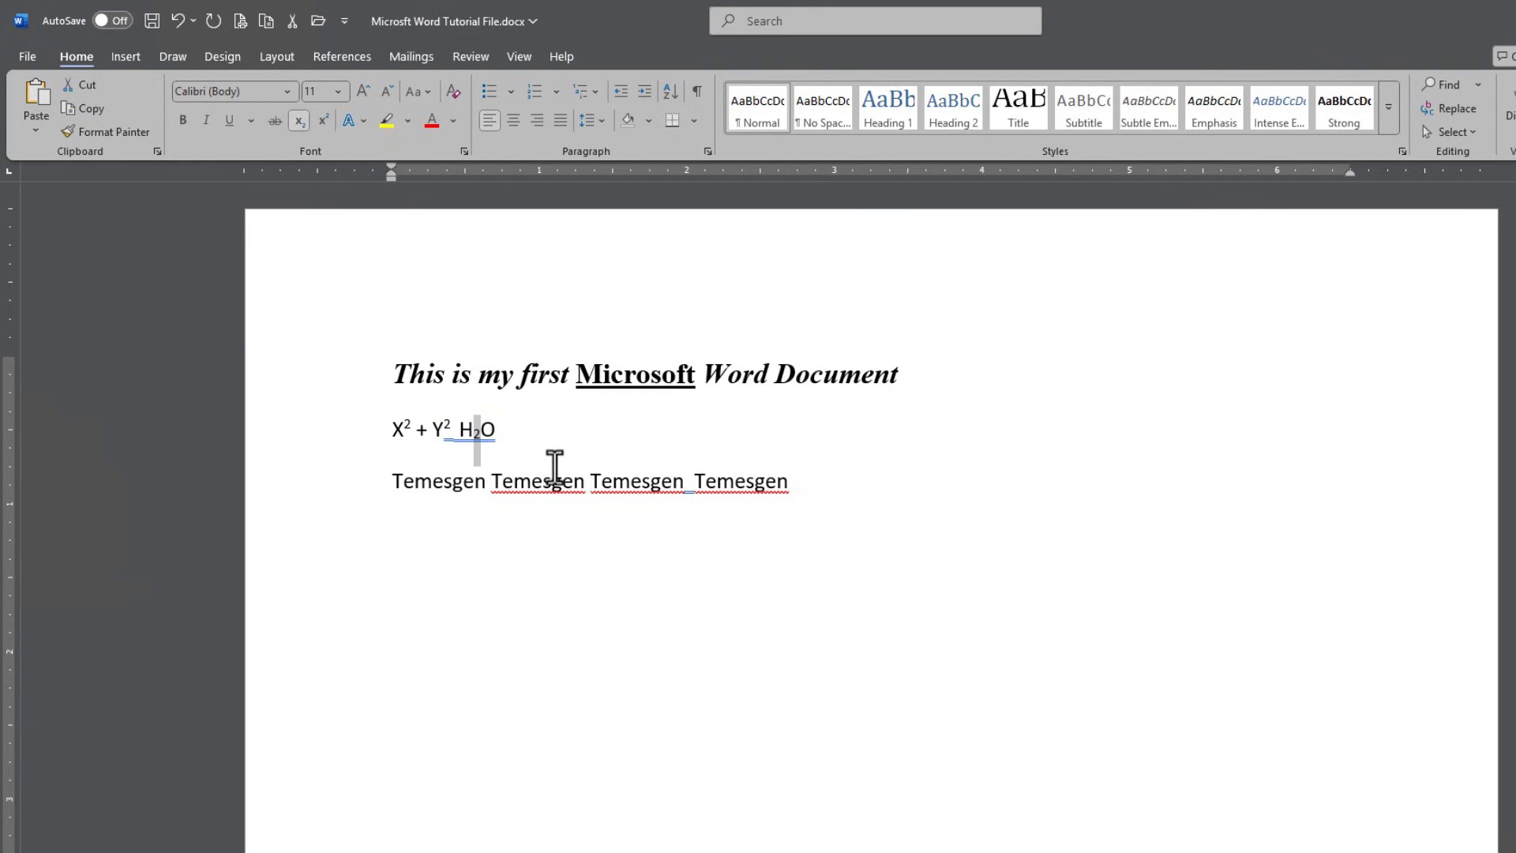
pyautogui.click(556, 444)
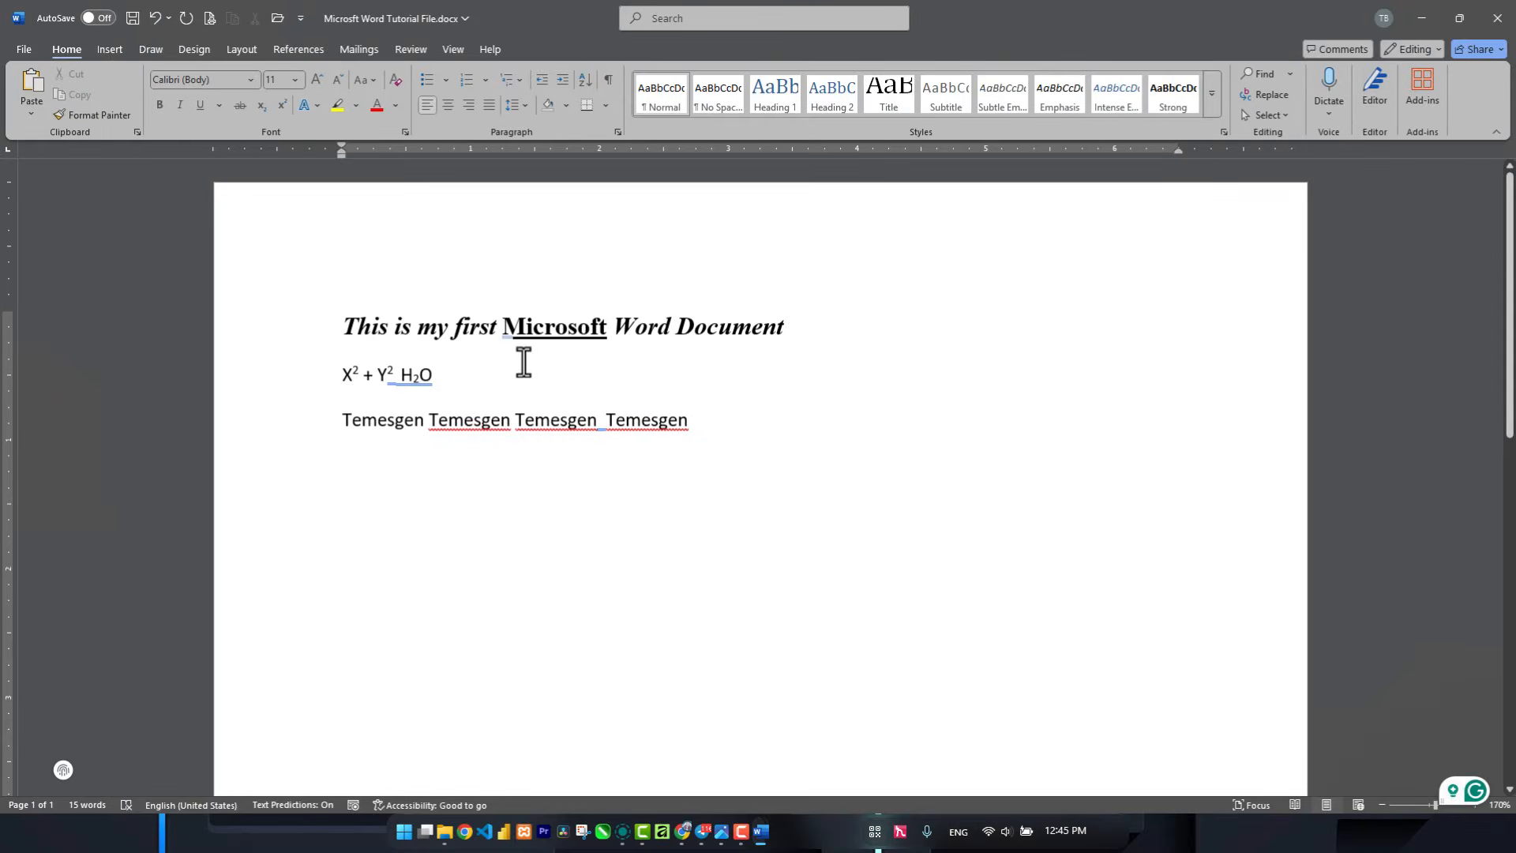
# - Try sentence case and lowercase on the word "Microsoft" in the opening sentence
pyautogui.moveTo(506, 326); pyautogui.dragTo(610, 326)
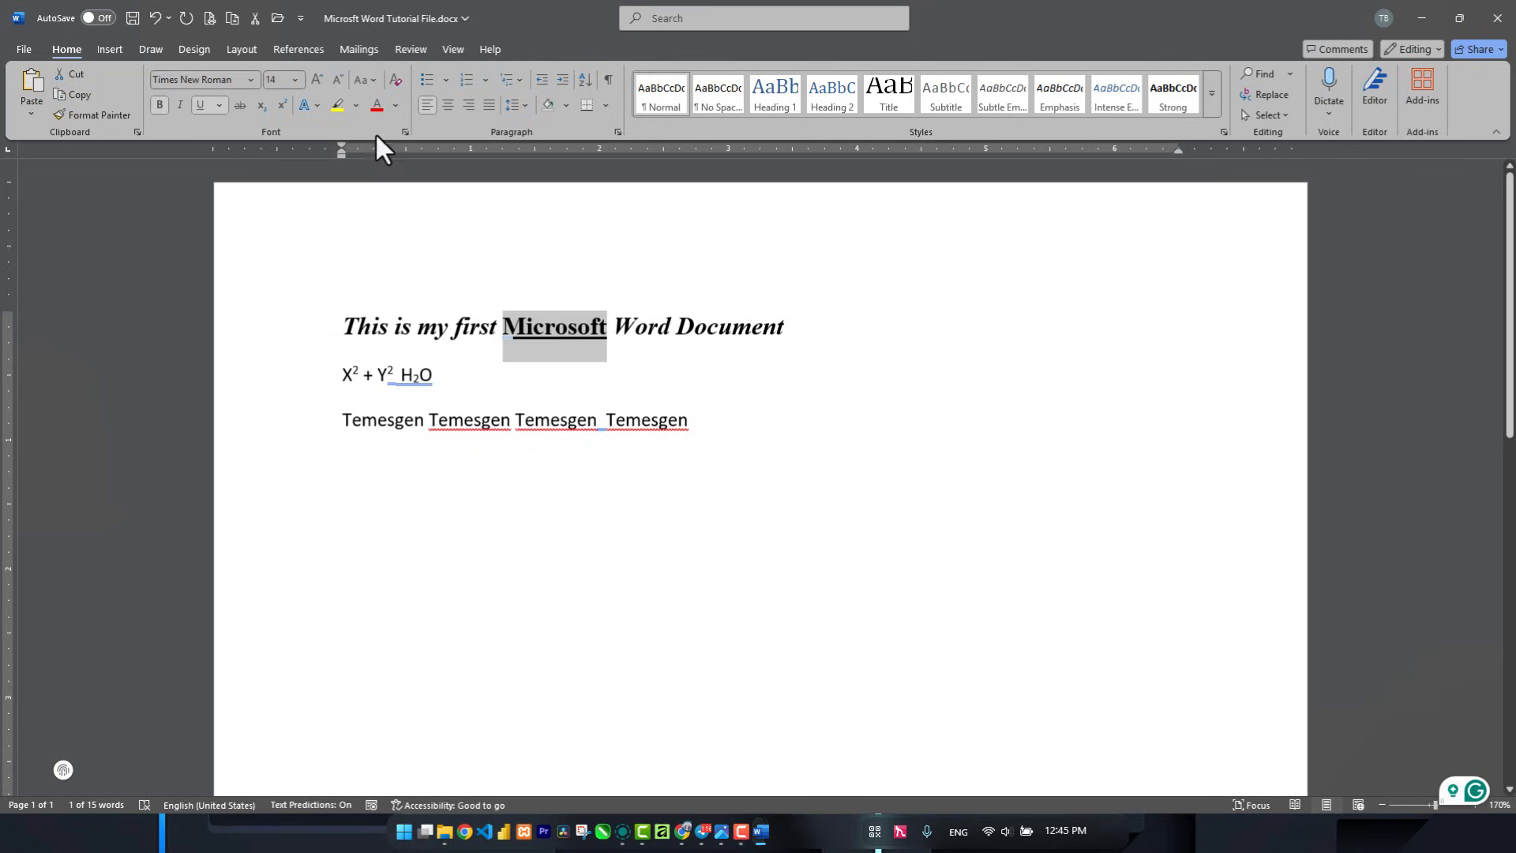
pyautogui.click(372, 82)
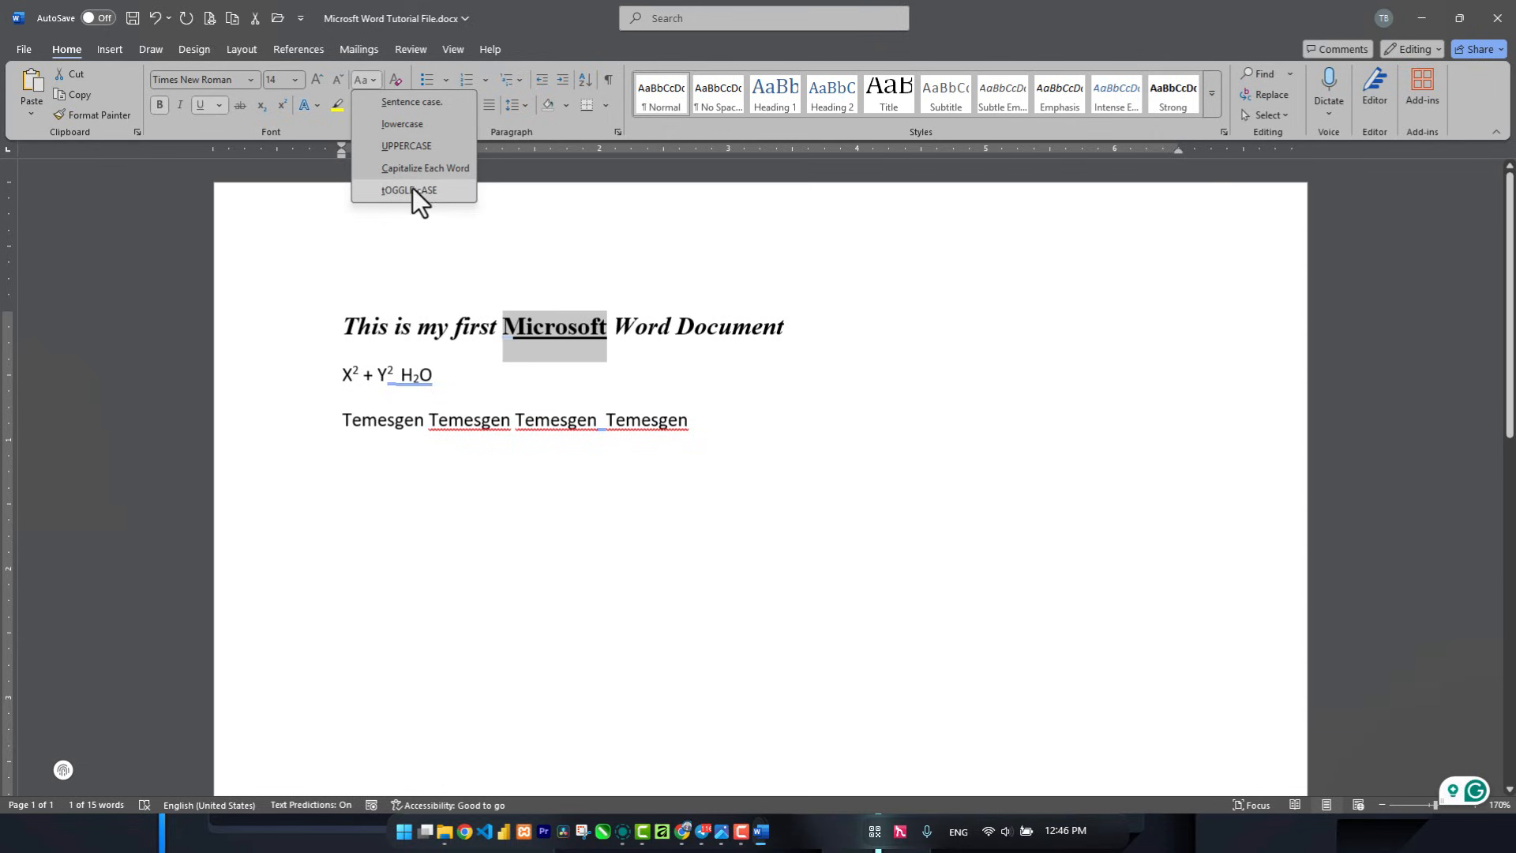
pyautogui.click(409, 103)
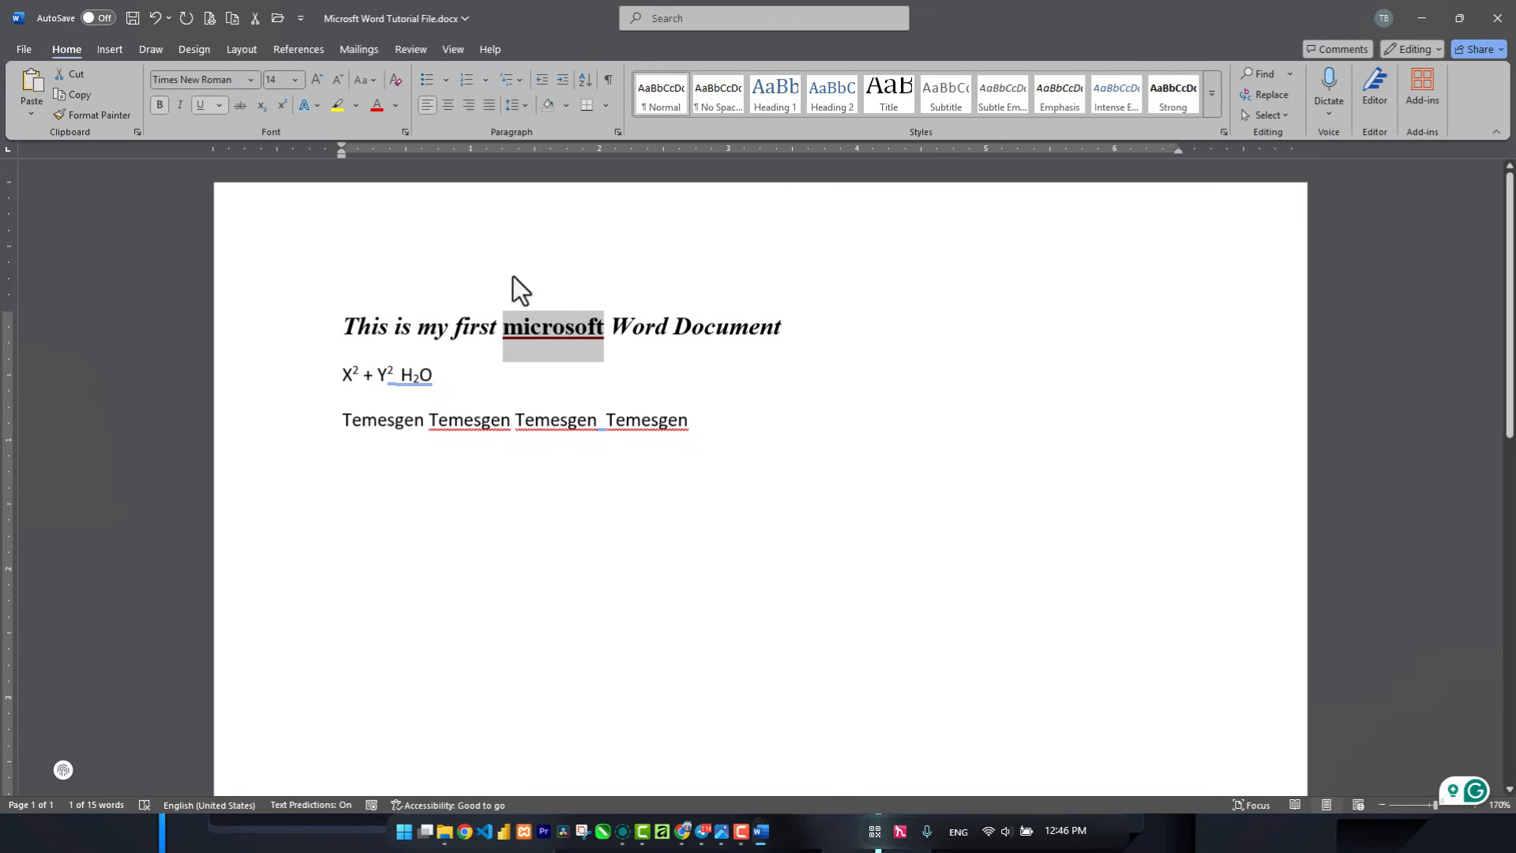
pyautogui.click(365, 80)
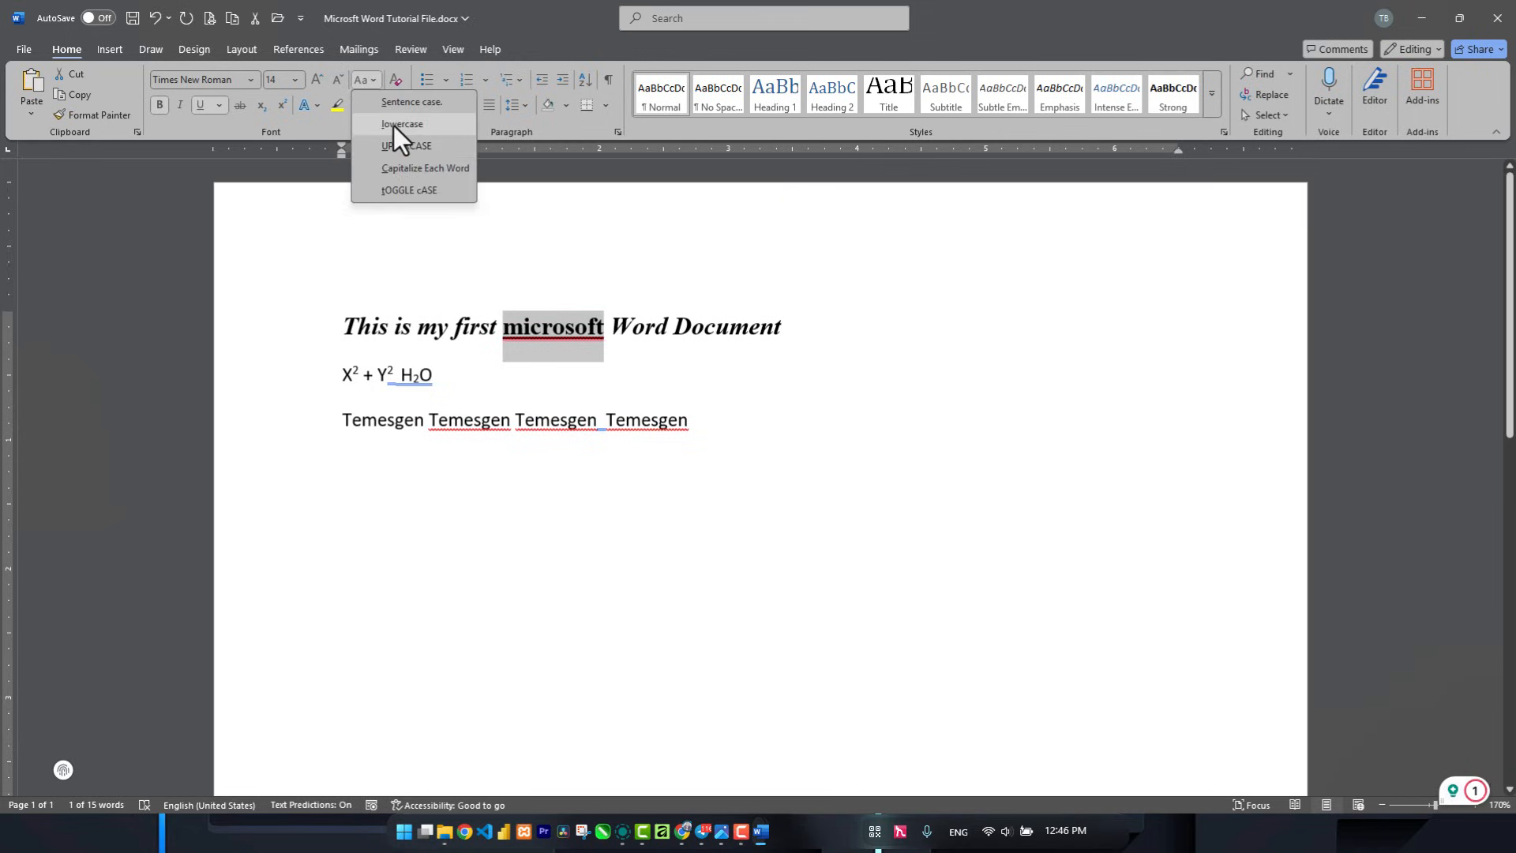
pyautogui.click(393, 126)
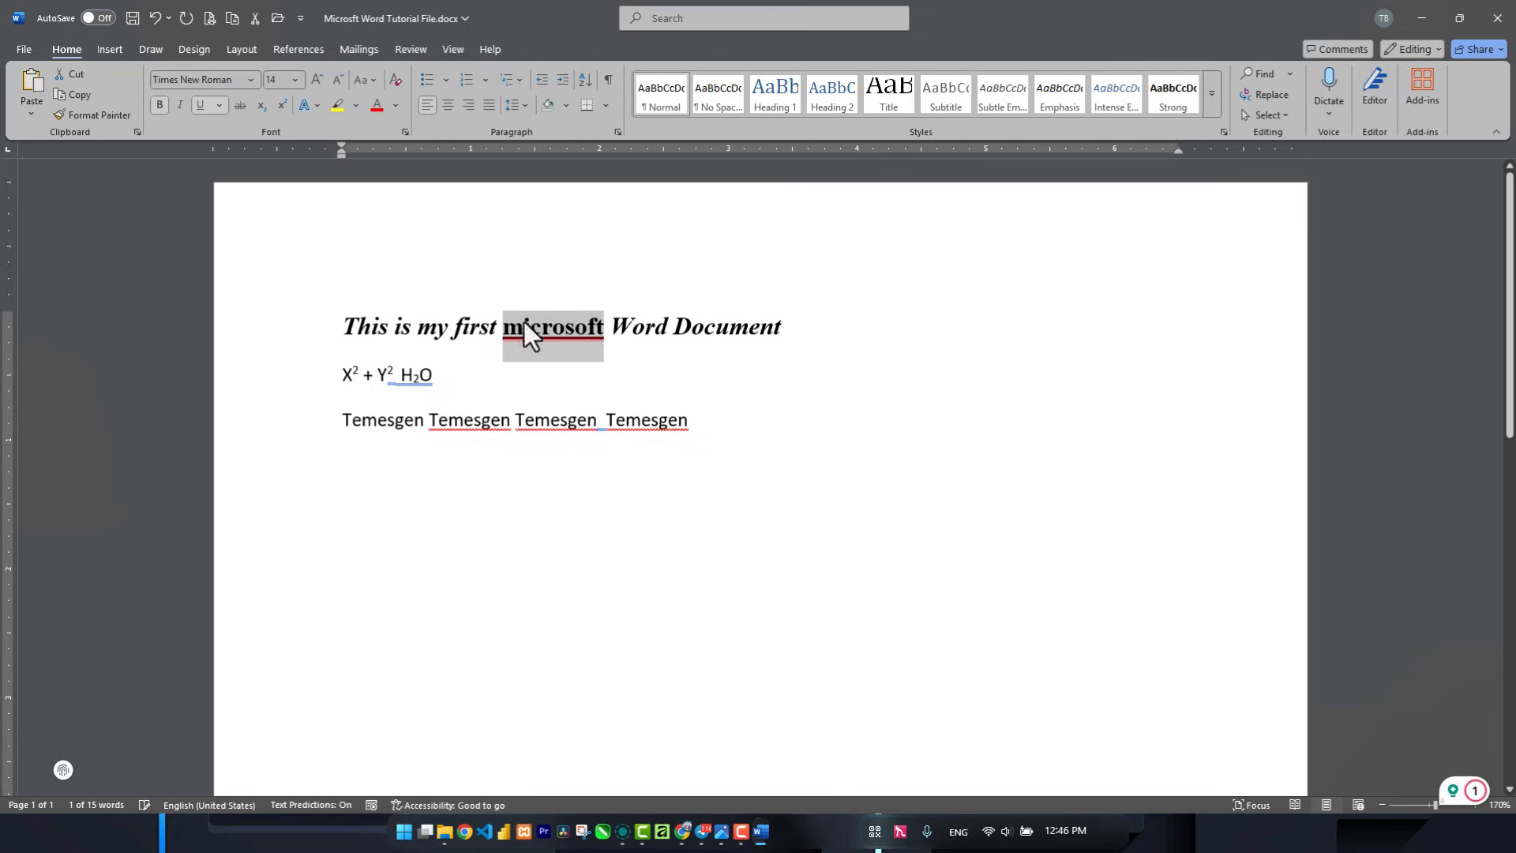
# - Try uppercase and Capitalize Each Word on the selected word
pyautogui.click(361, 80)
pyautogui.click(410, 141)
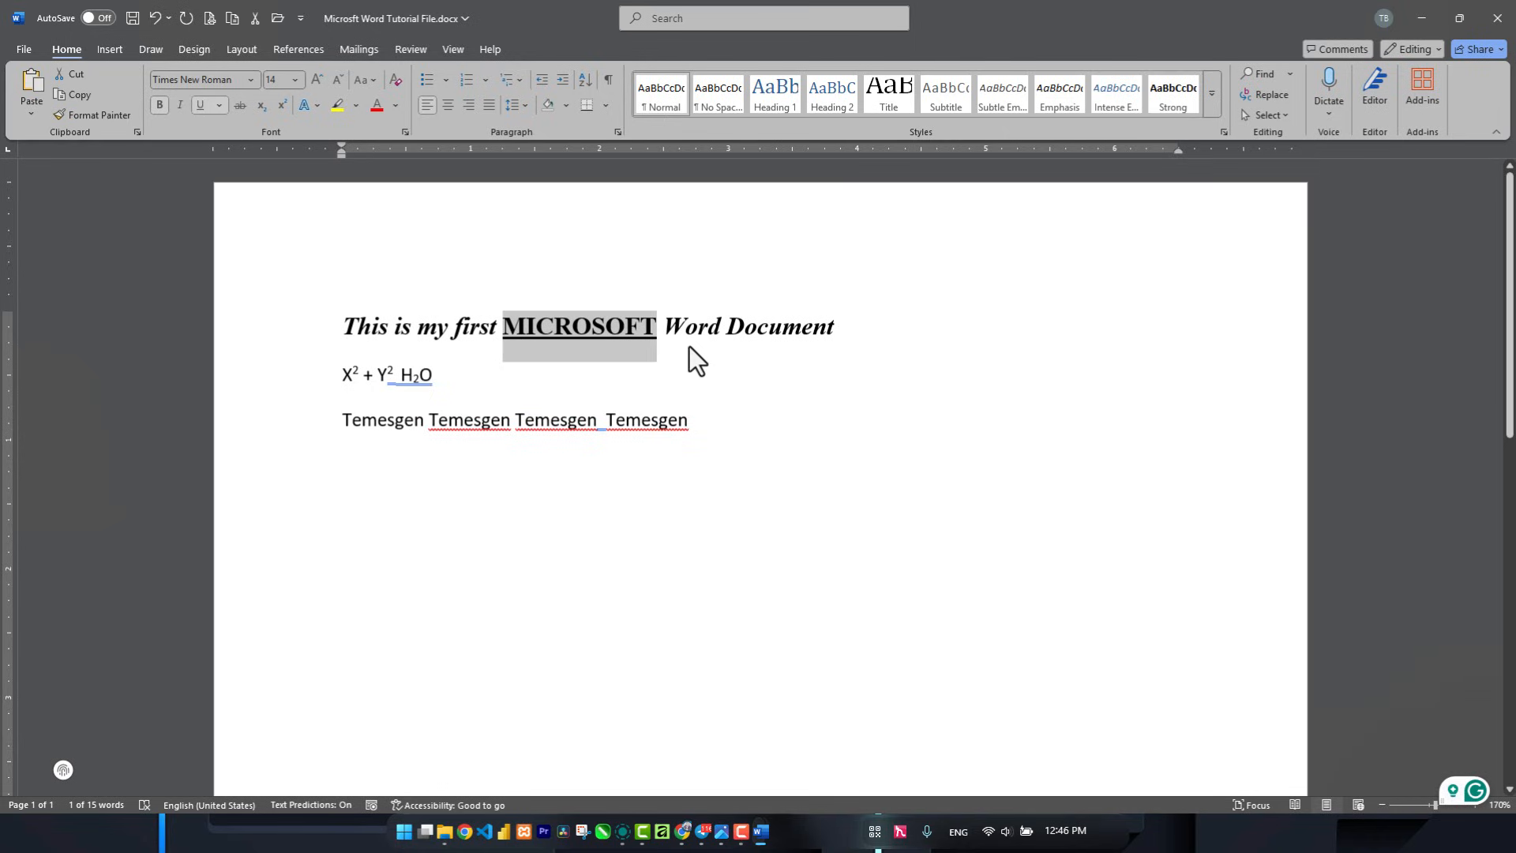
pyautogui.click(363, 80)
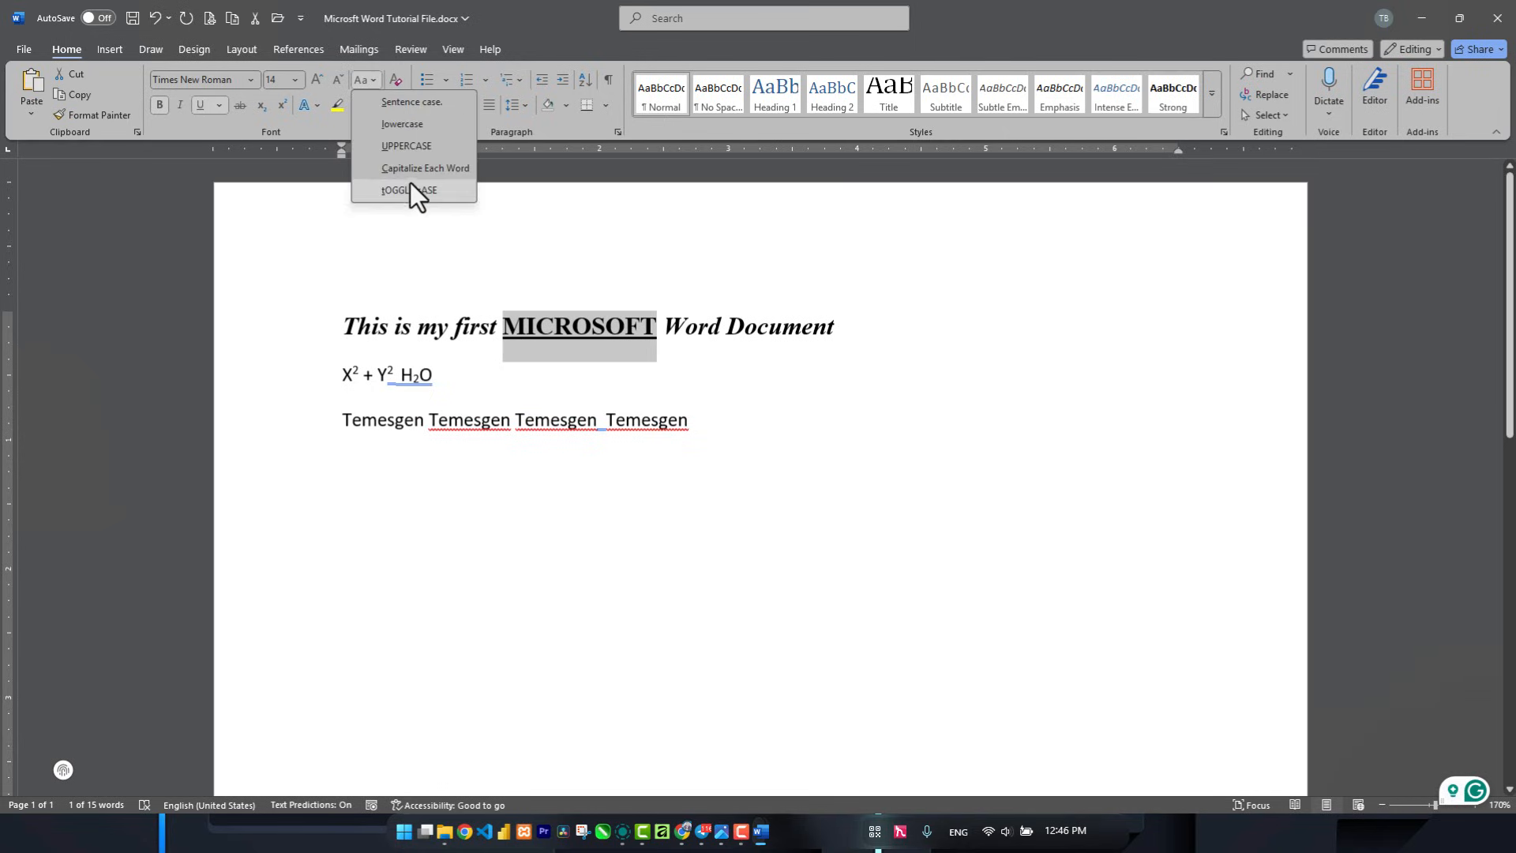
pyautogui.click(404, 168)
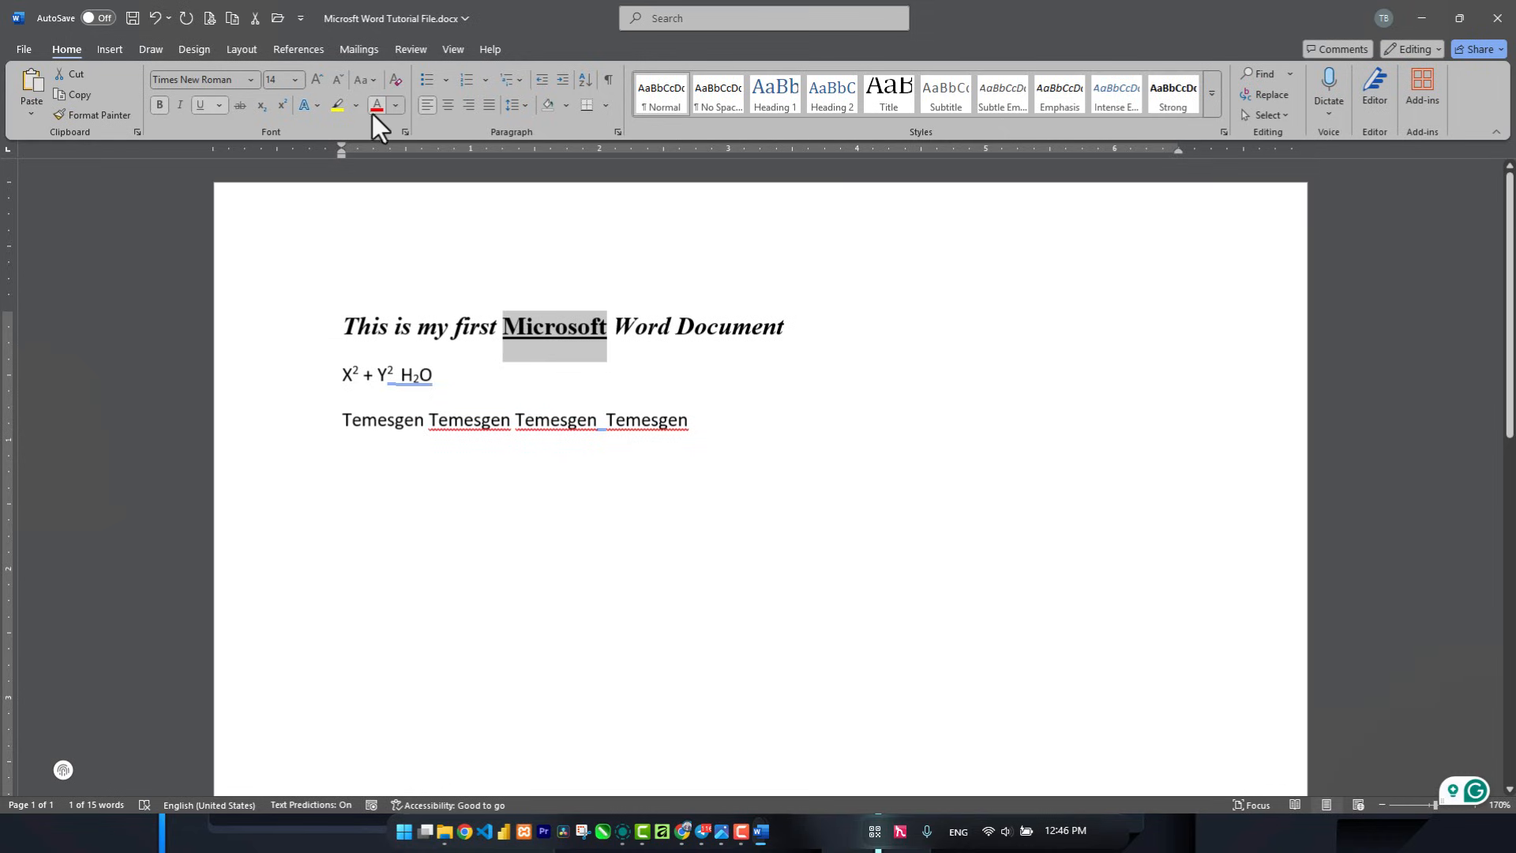
# - Apply toggle case to the selected word and end by changing it to uppercase
pyautogui.click(375, 83)
pyautogui.click(417, 196)
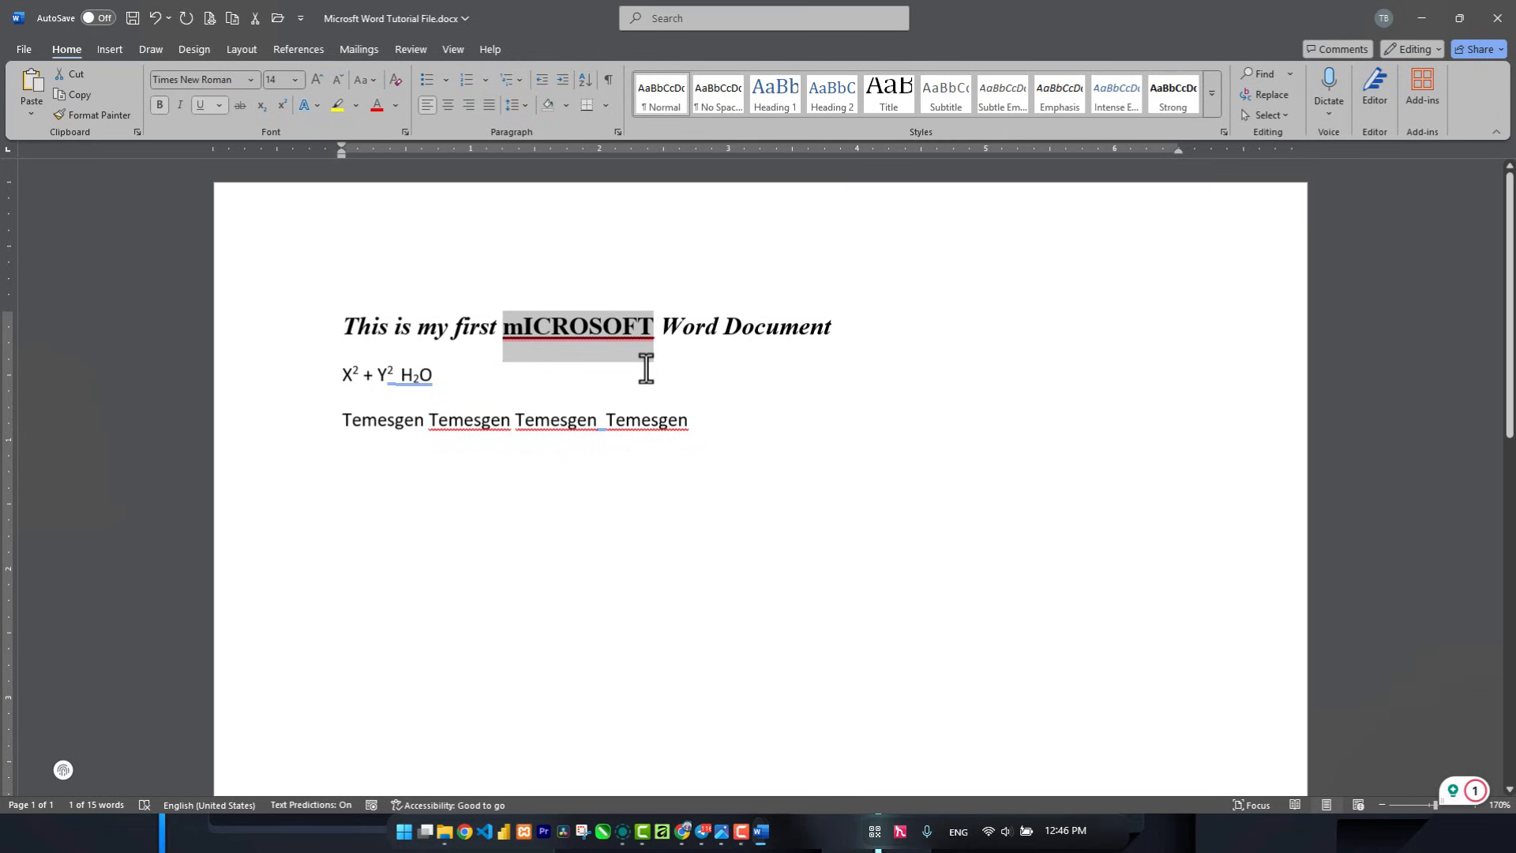
pyautogui.click(376, 82)
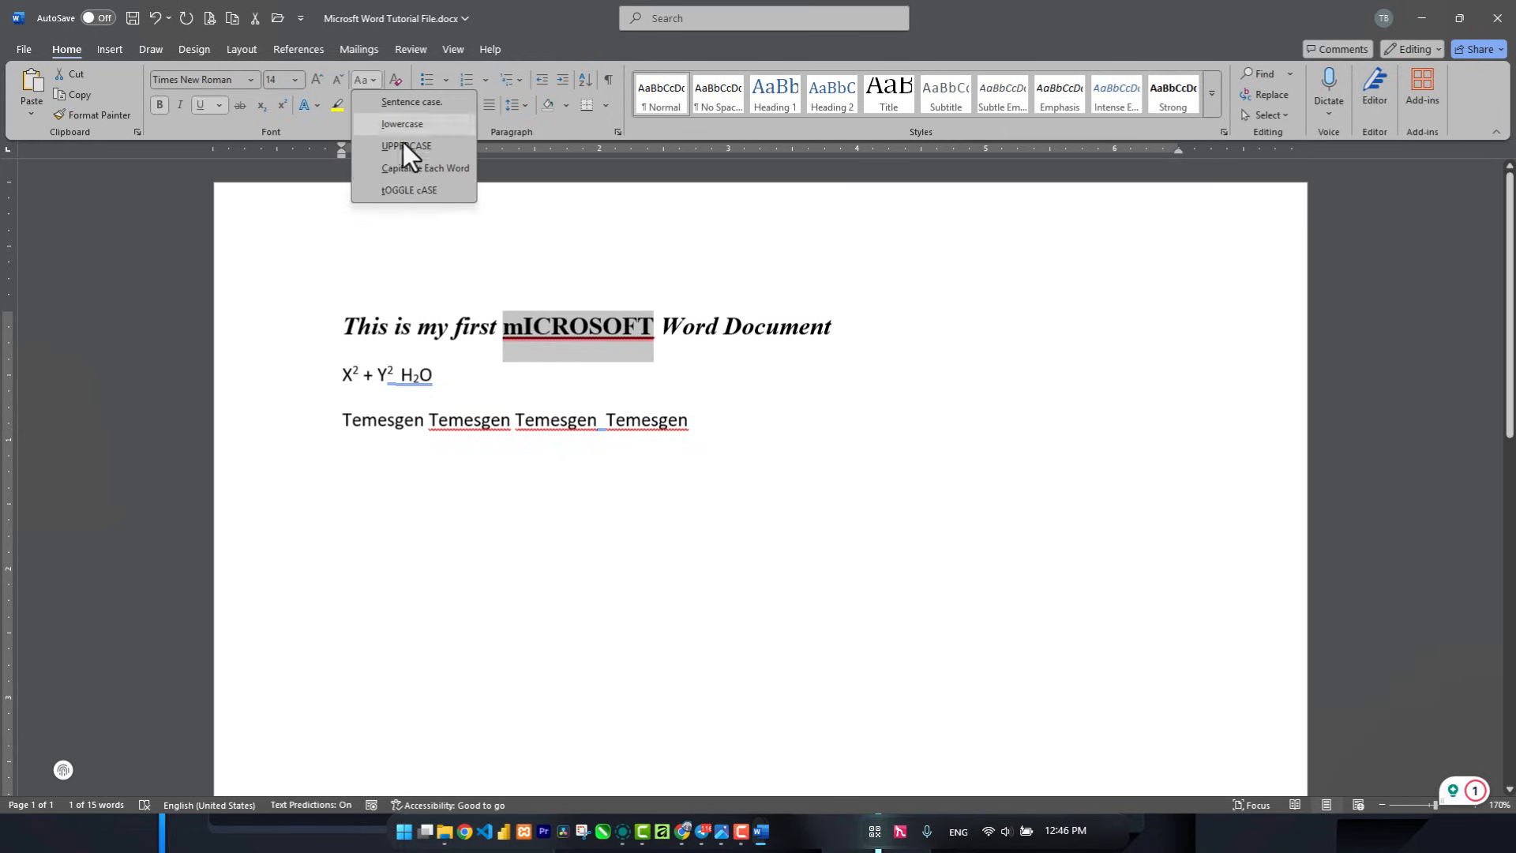
pyautogui.click(414, 150)
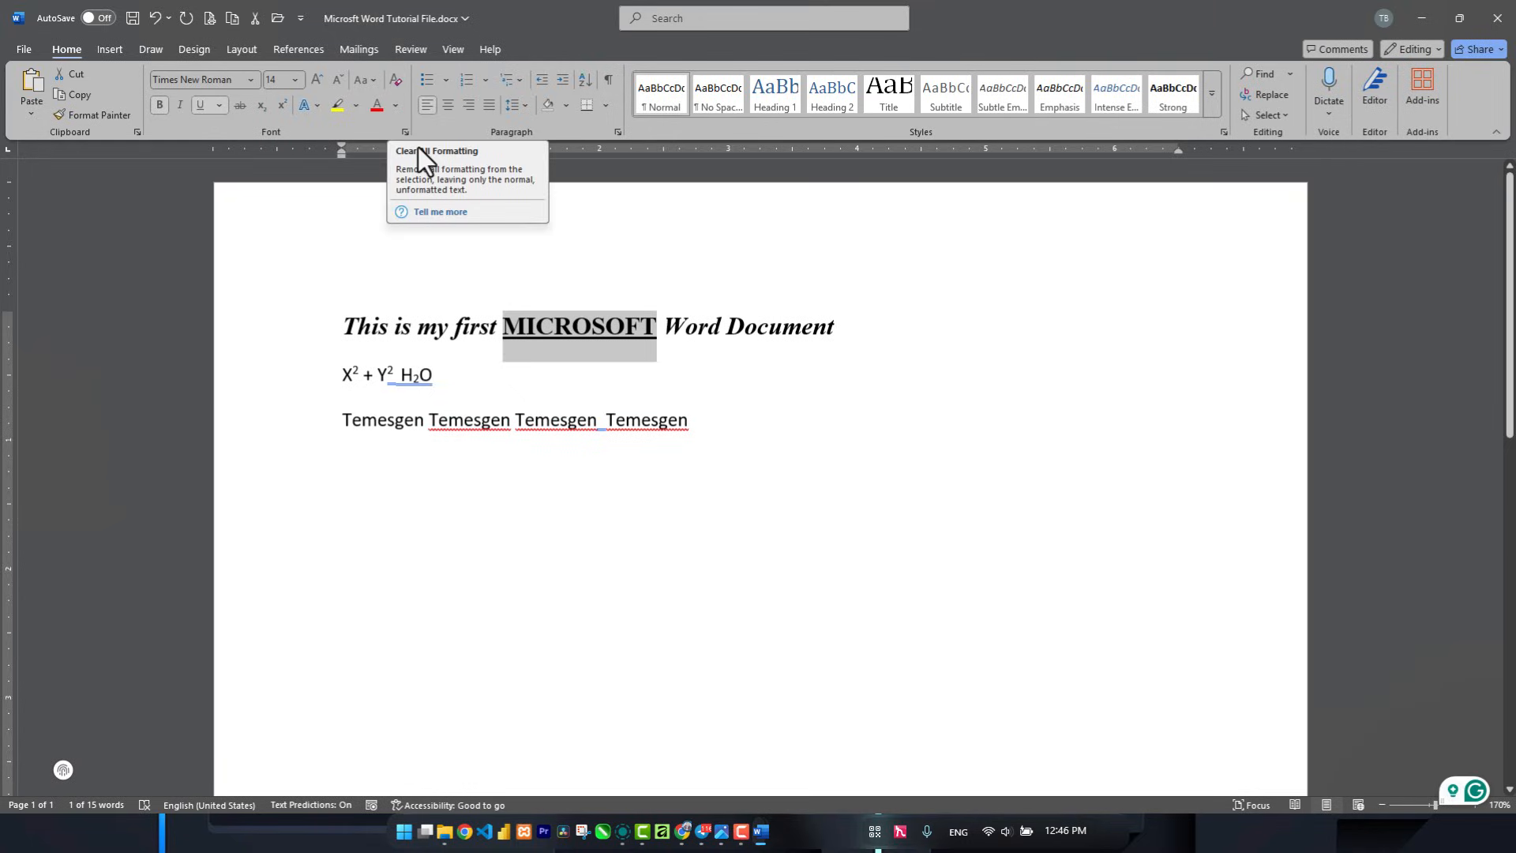
# - Clear all formatting from the word "MICROSOFT" and undo the clearing
pyautogui.click(396, 79)
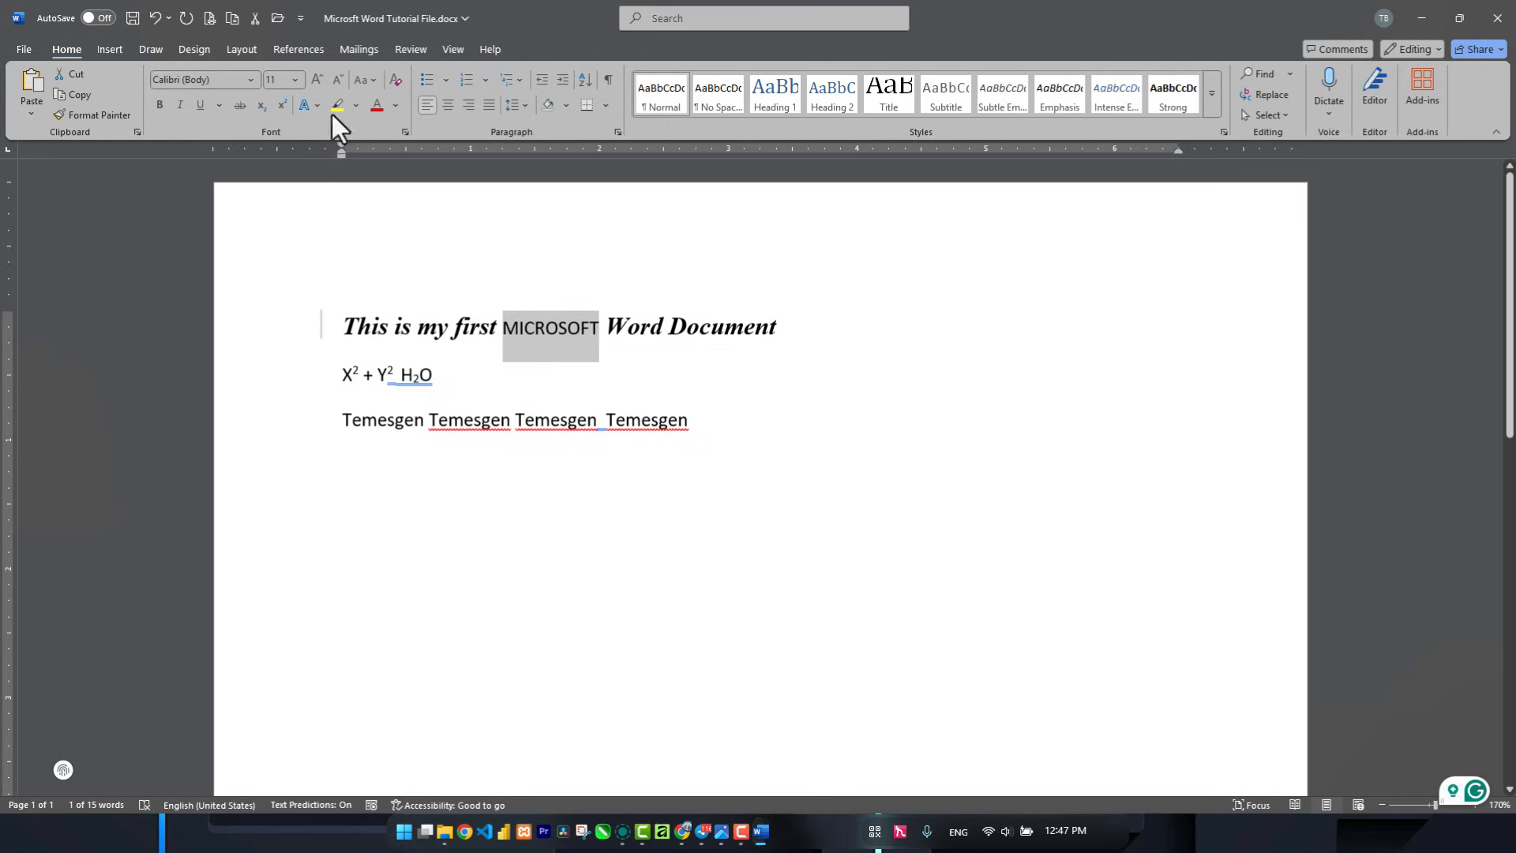
pyautogui.click(155, 17)
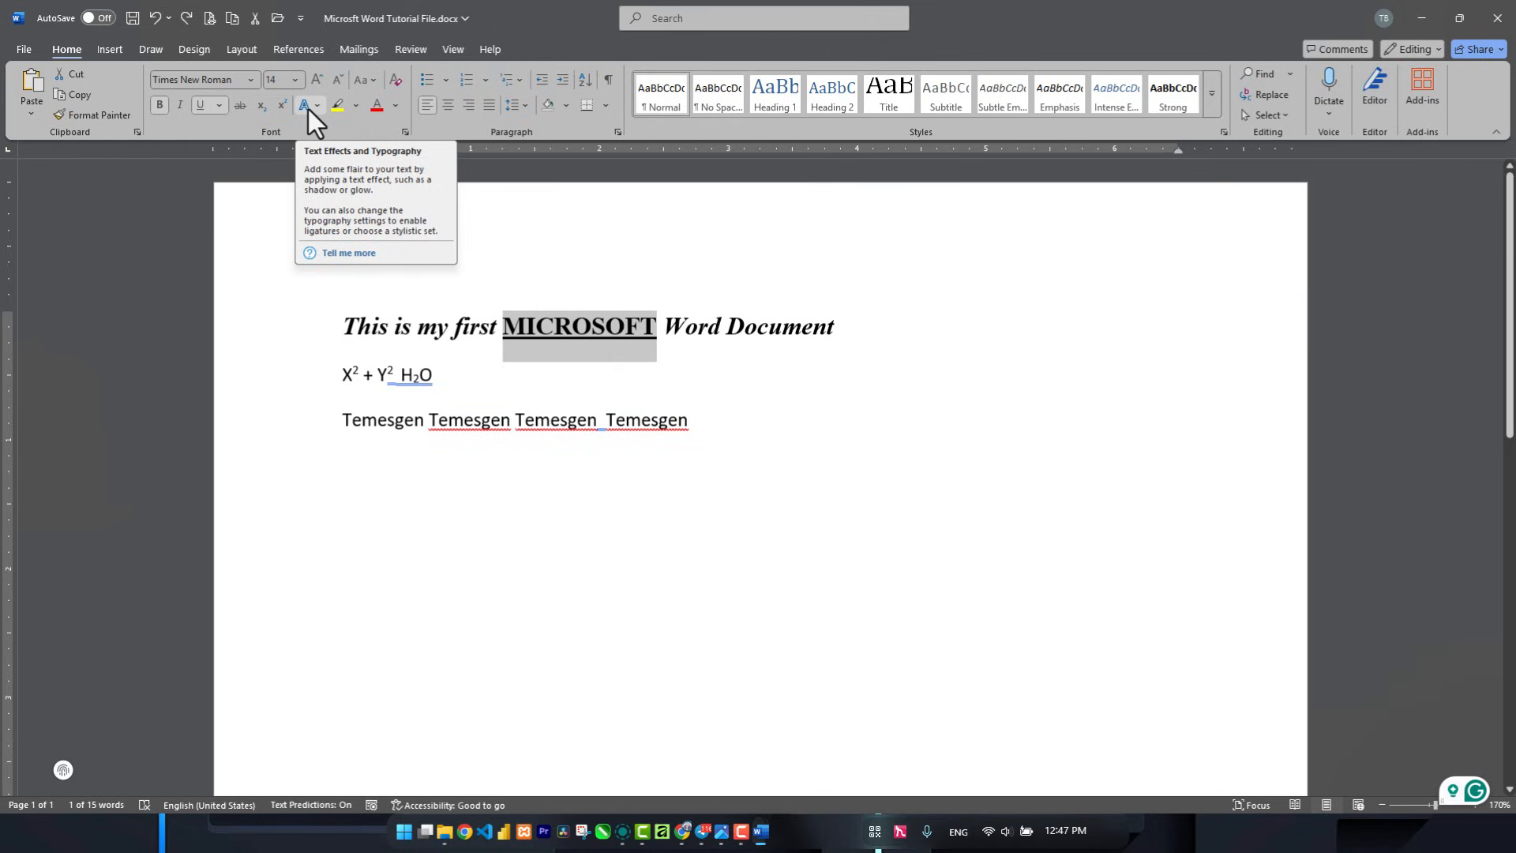
# - Apply the dark text effect with a blue shadow to "MICROSOFT" and highlight the word in yellow
pyautogui.click(310, 108)
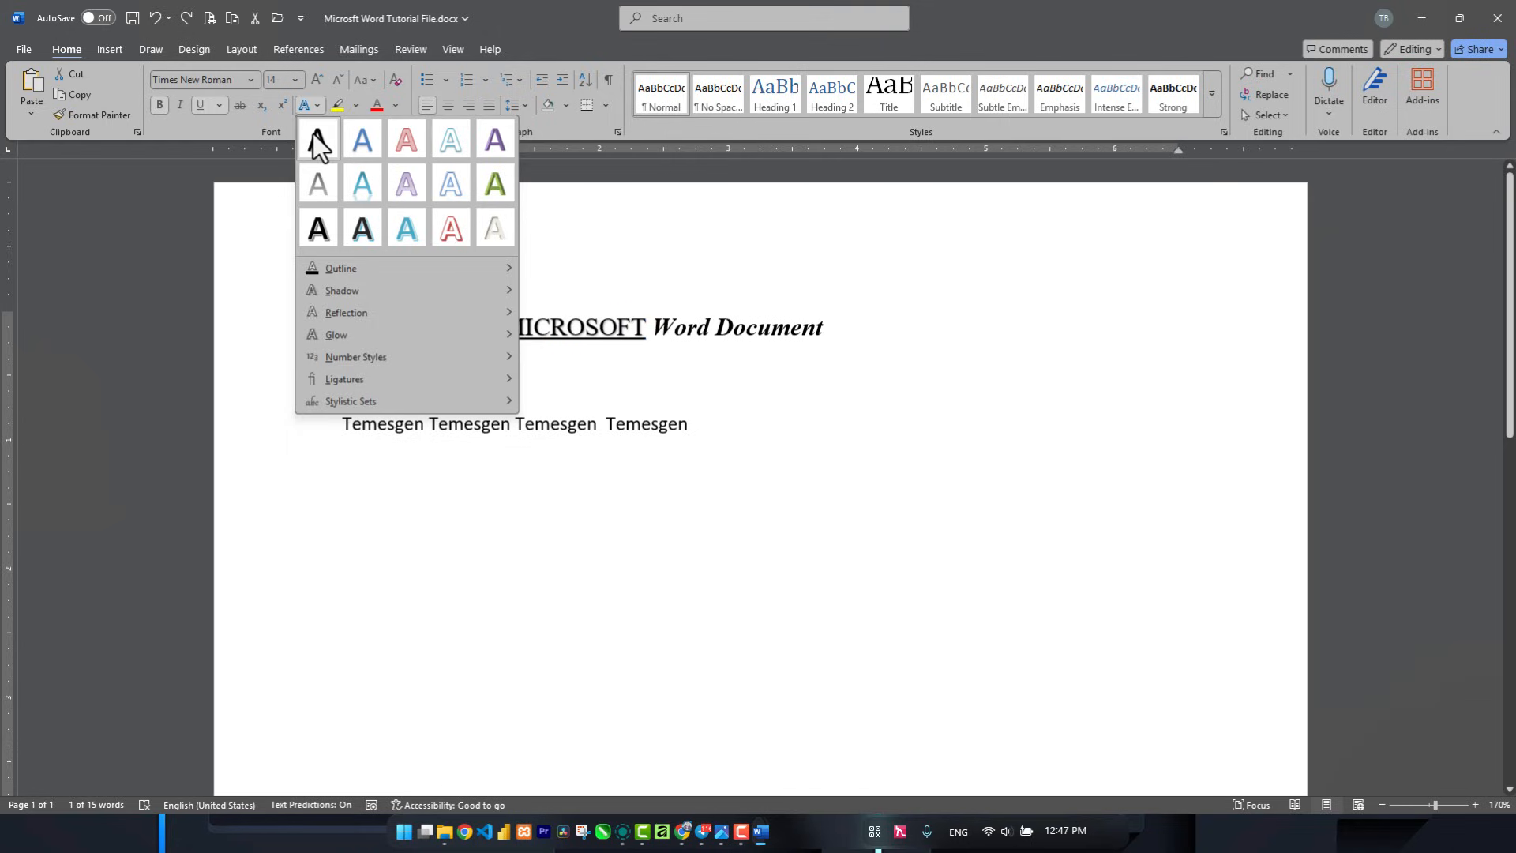
pyautogui.click(363, 226)
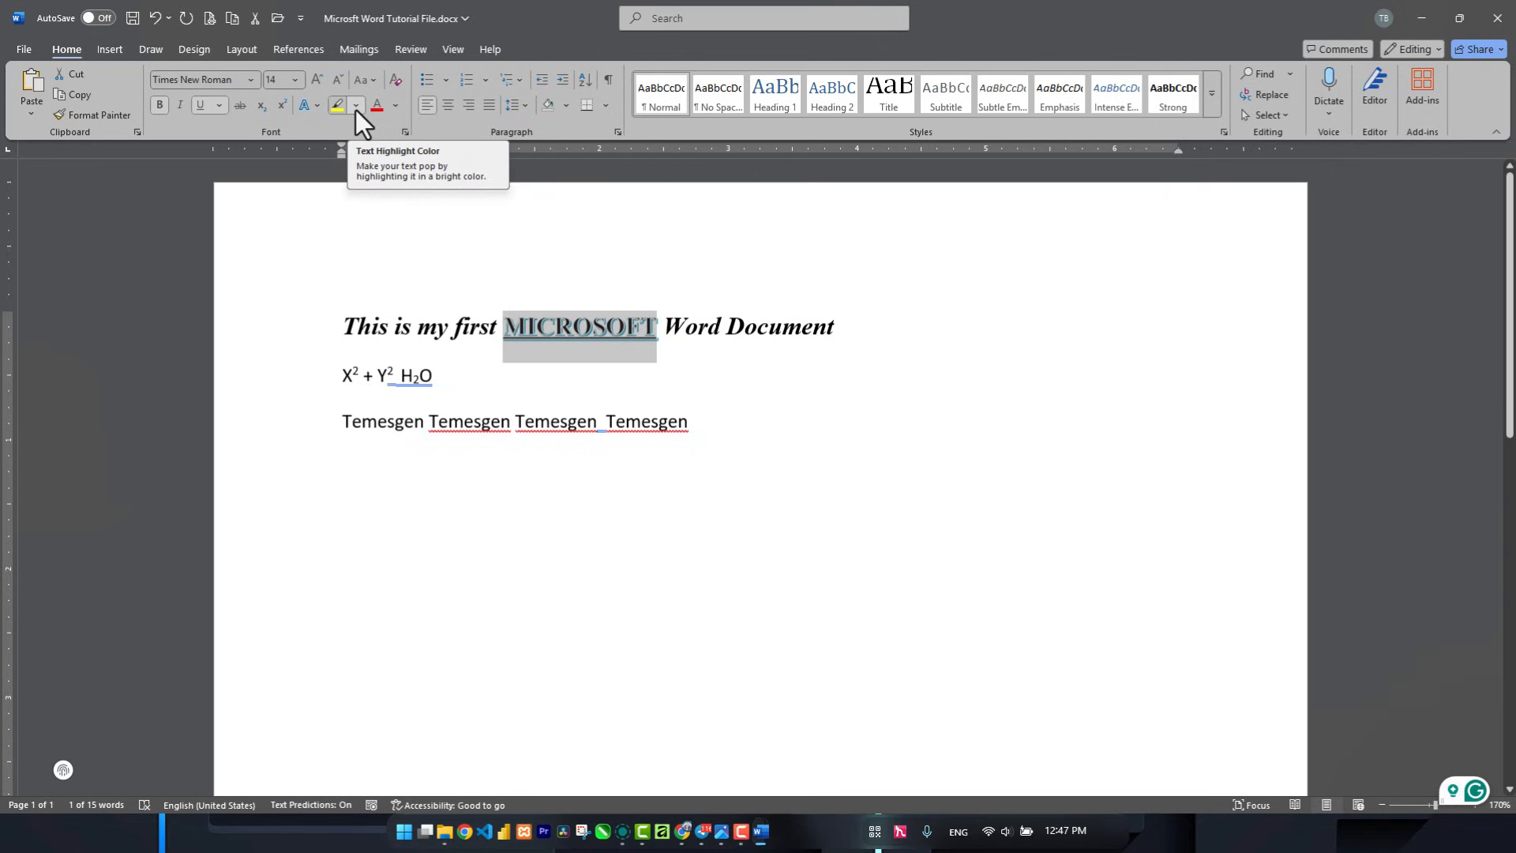
pyautogui.click(355, 110)
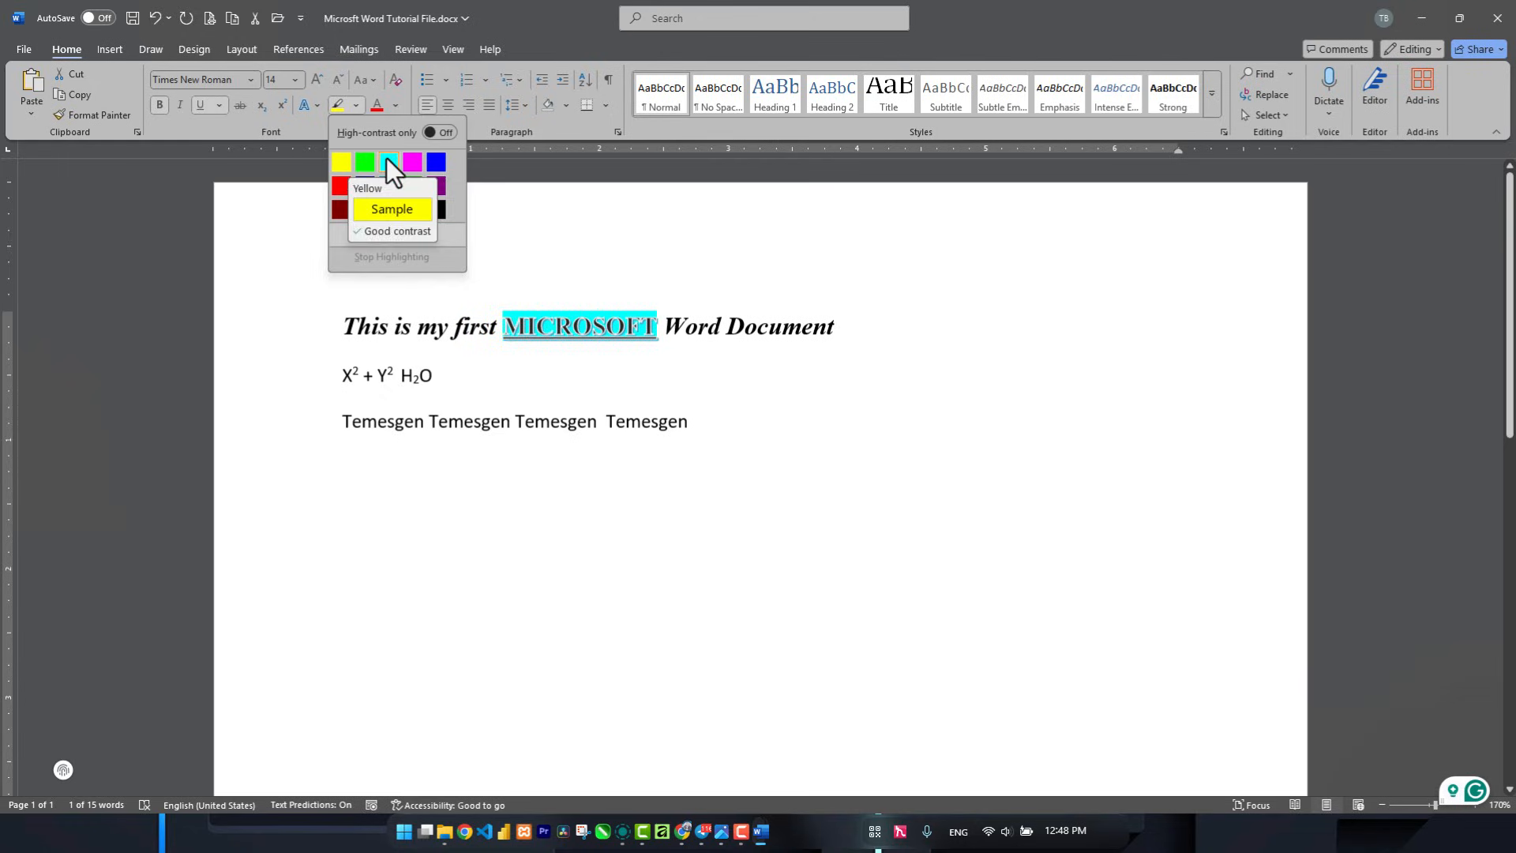
pyautogui.click(343, 164)
pyautogui.click(617, 363)
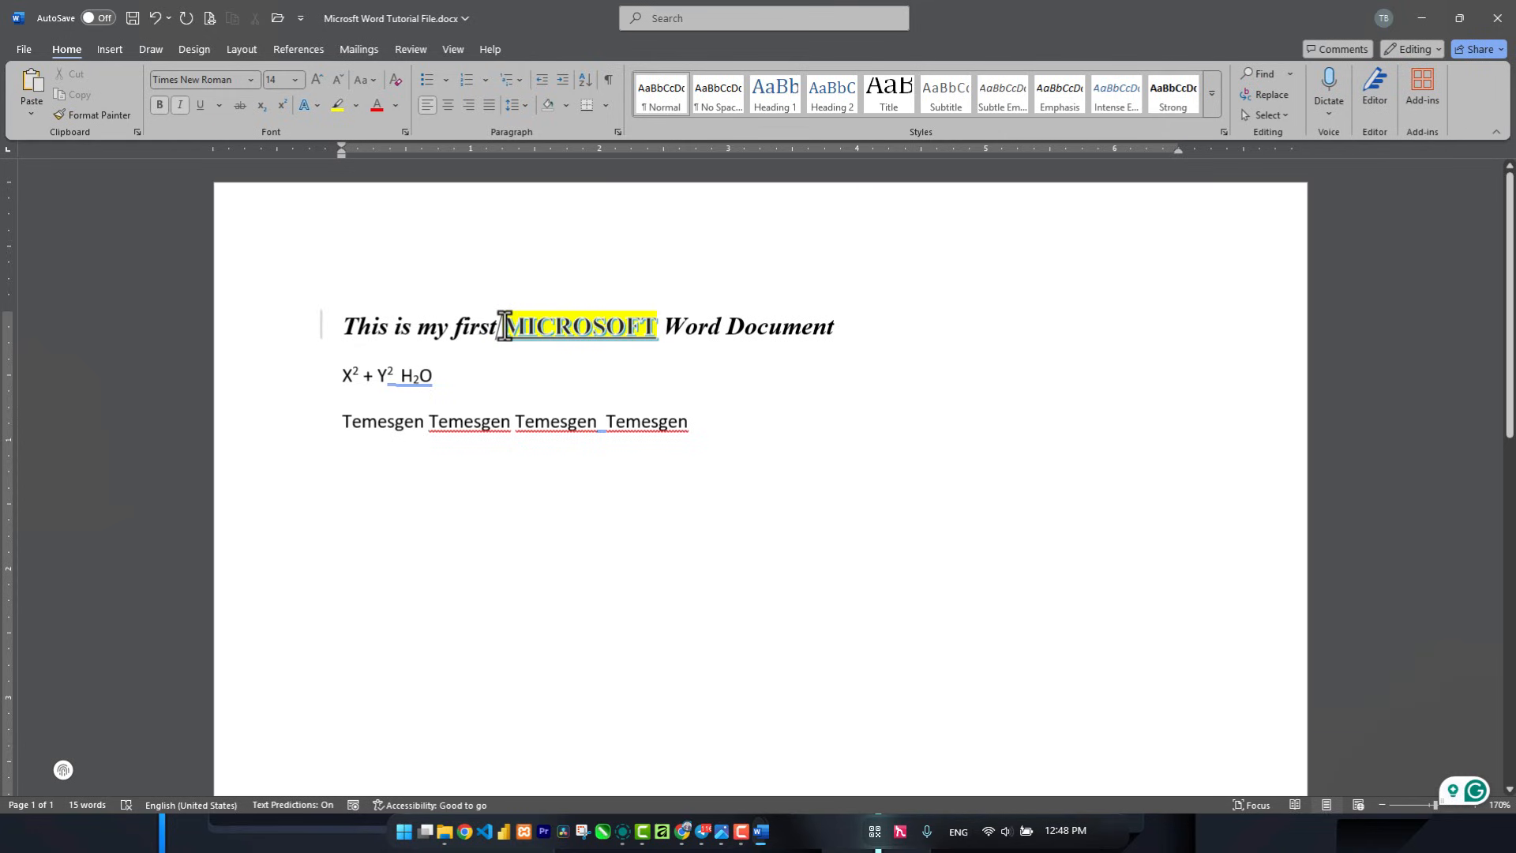
# - Remove the yellow highlighting from the word "MICROSOFT" in the heading line
pyautogui.moveTo(505, 328); pyautogui.dragTo(657, 331)
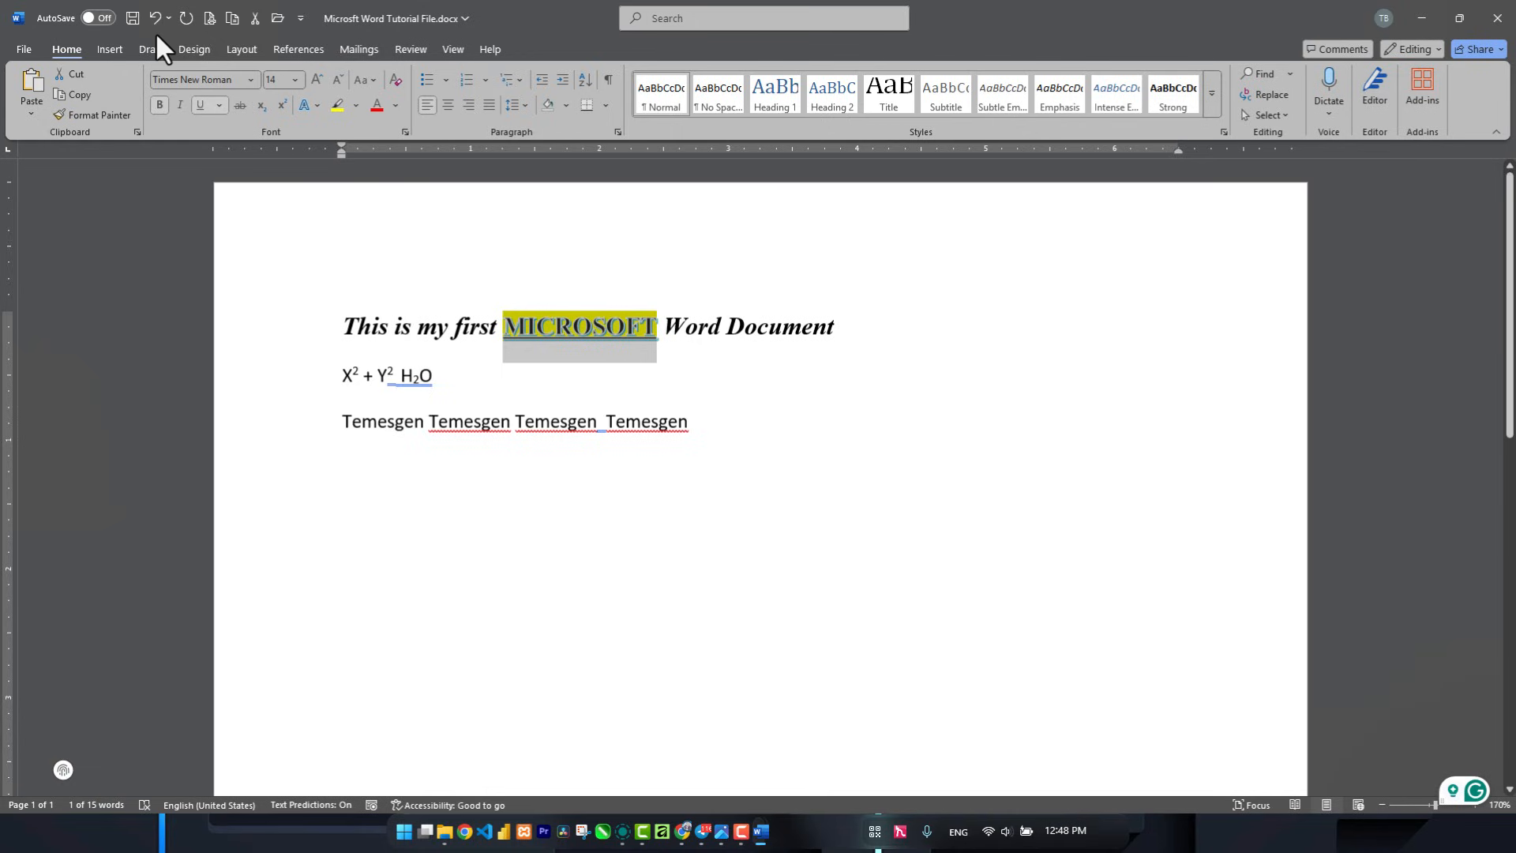
pyautogui.click(363, 109)
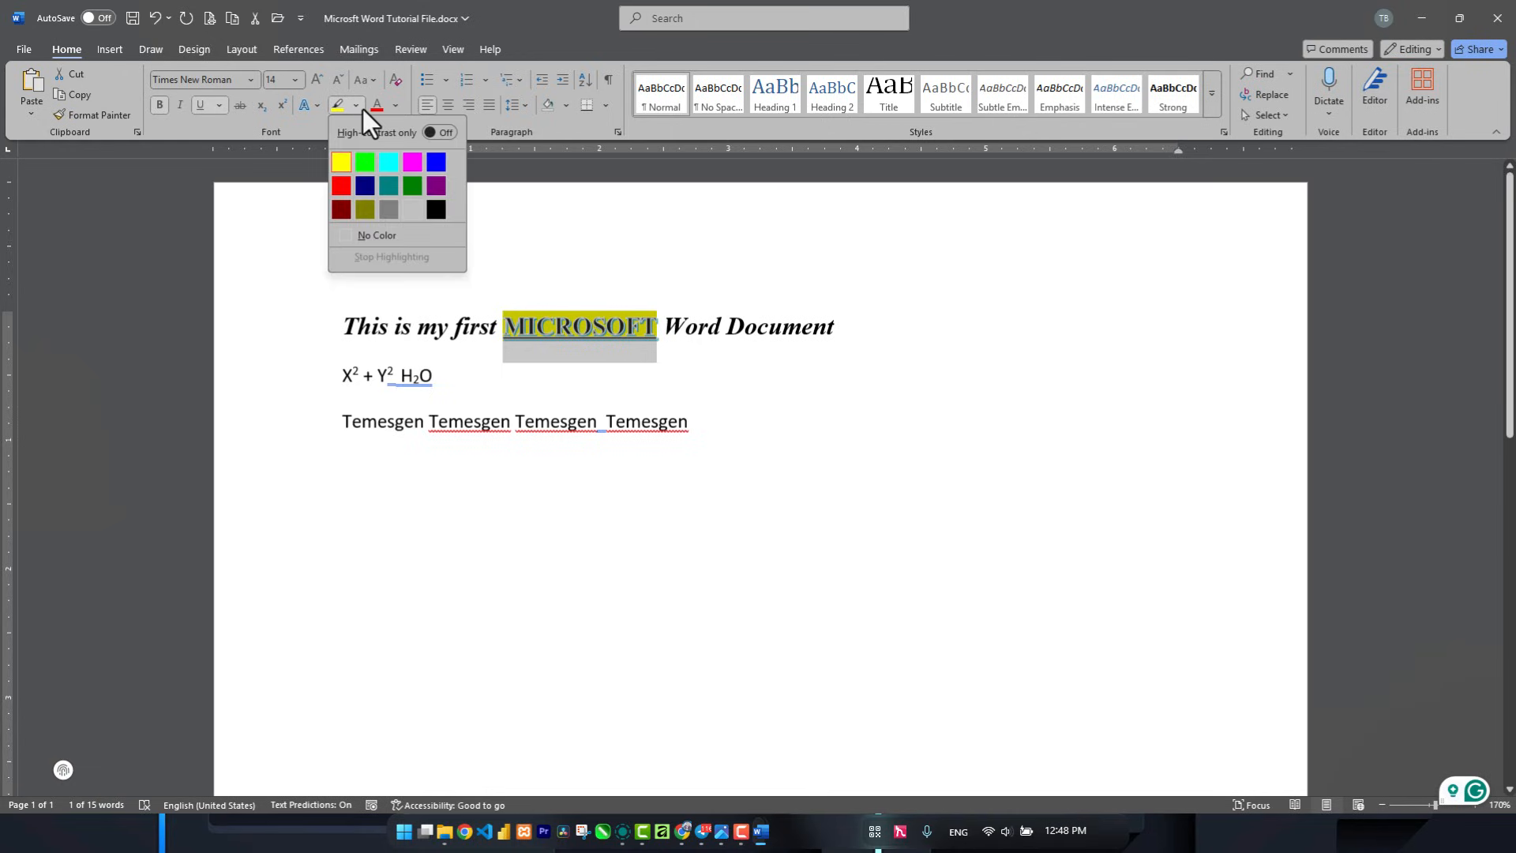
pyautogui.click(371, 237)
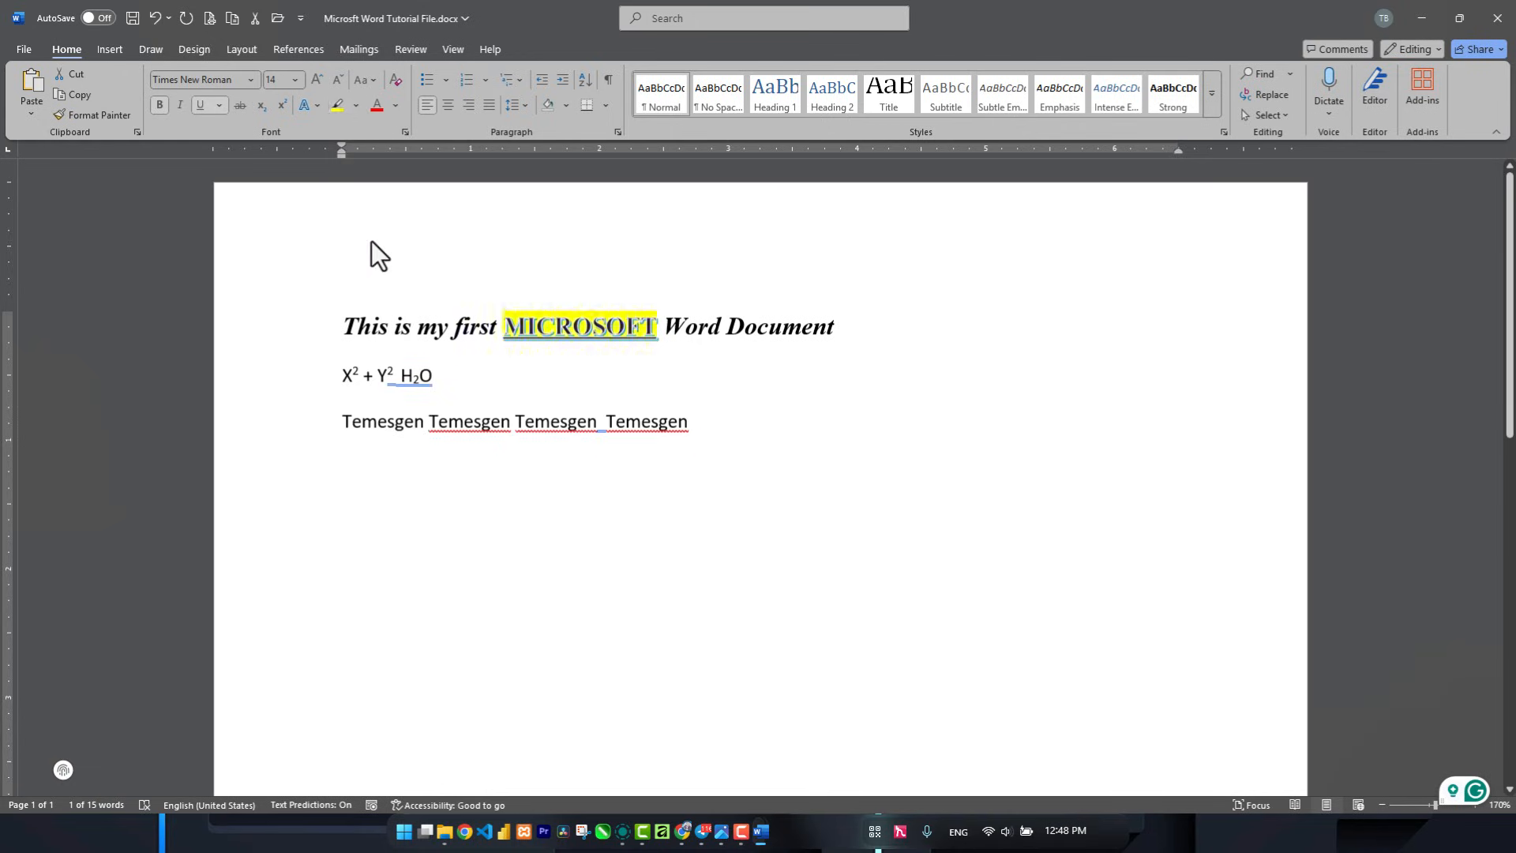
pyautogui.click(472, 319)
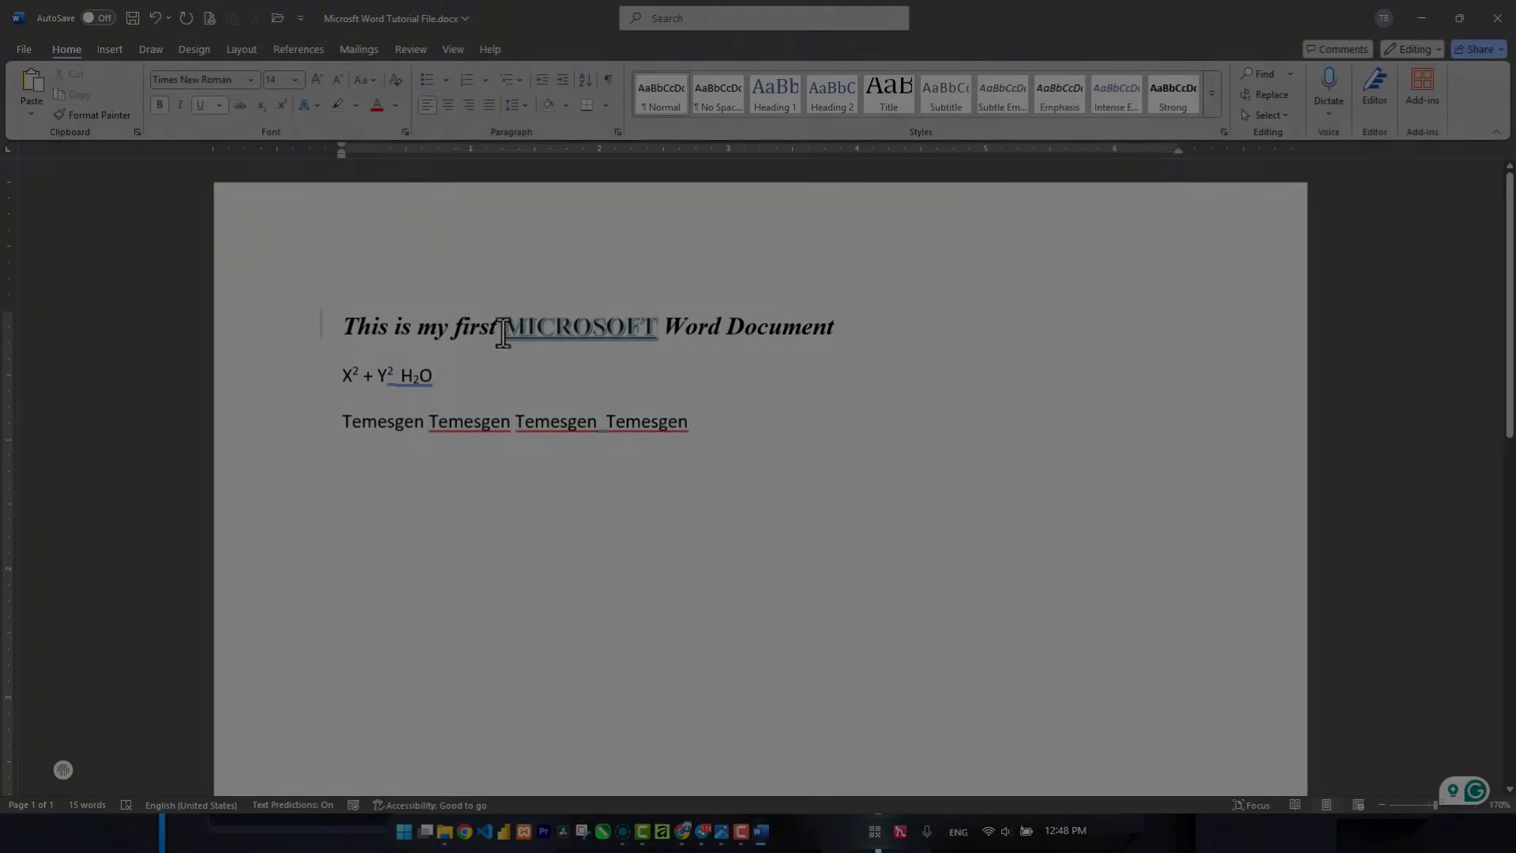
# - Change the font color of the word "MICROSOFT" to the standard purple
pyautogui.moveTo(502, 332); pyautogui.dragTo(657, 336)
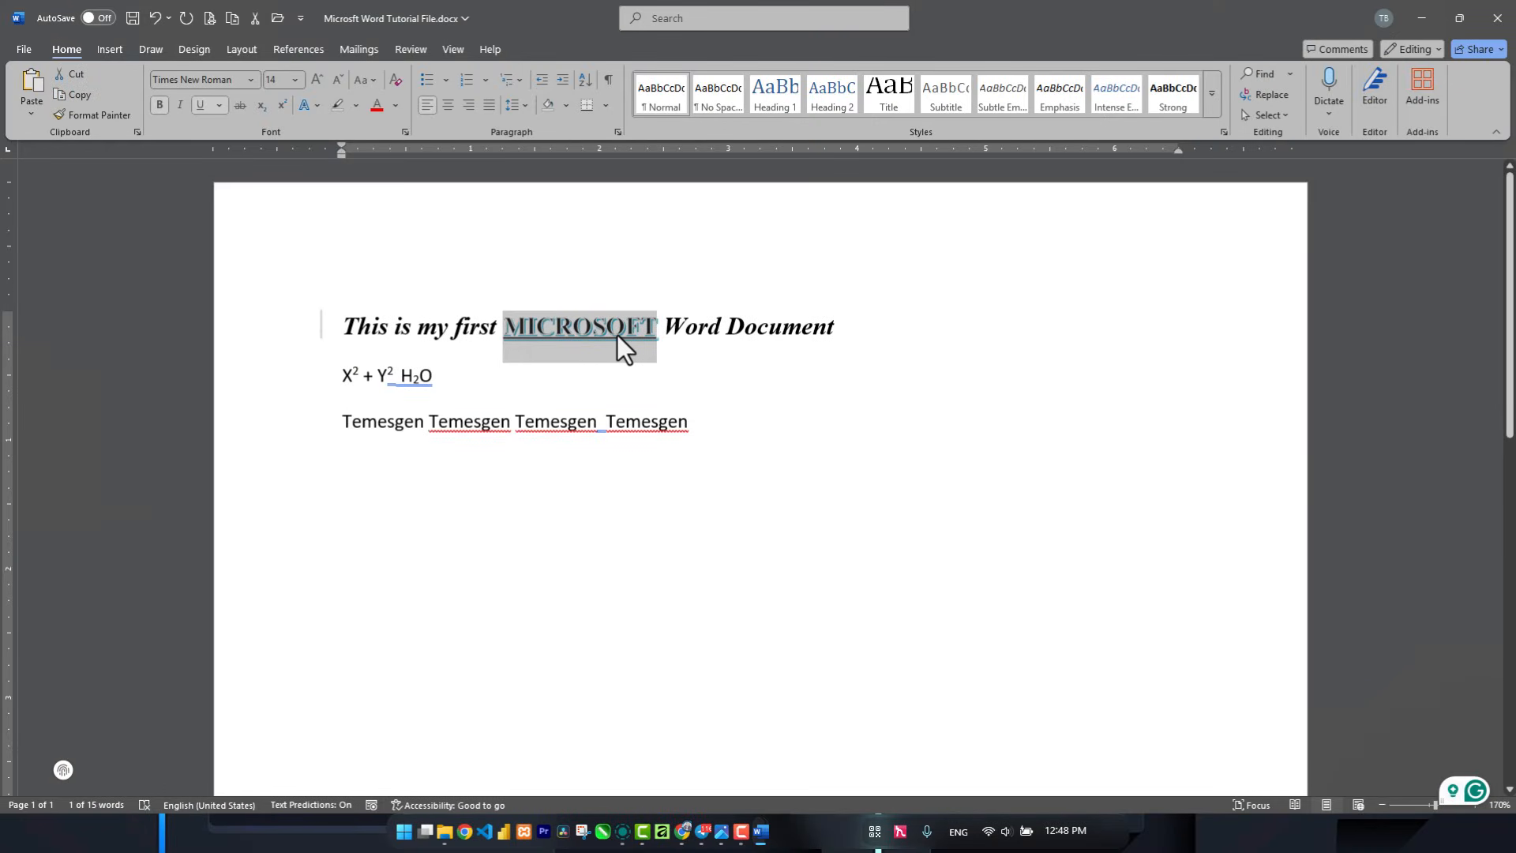
pyautogui.click(396, 106)
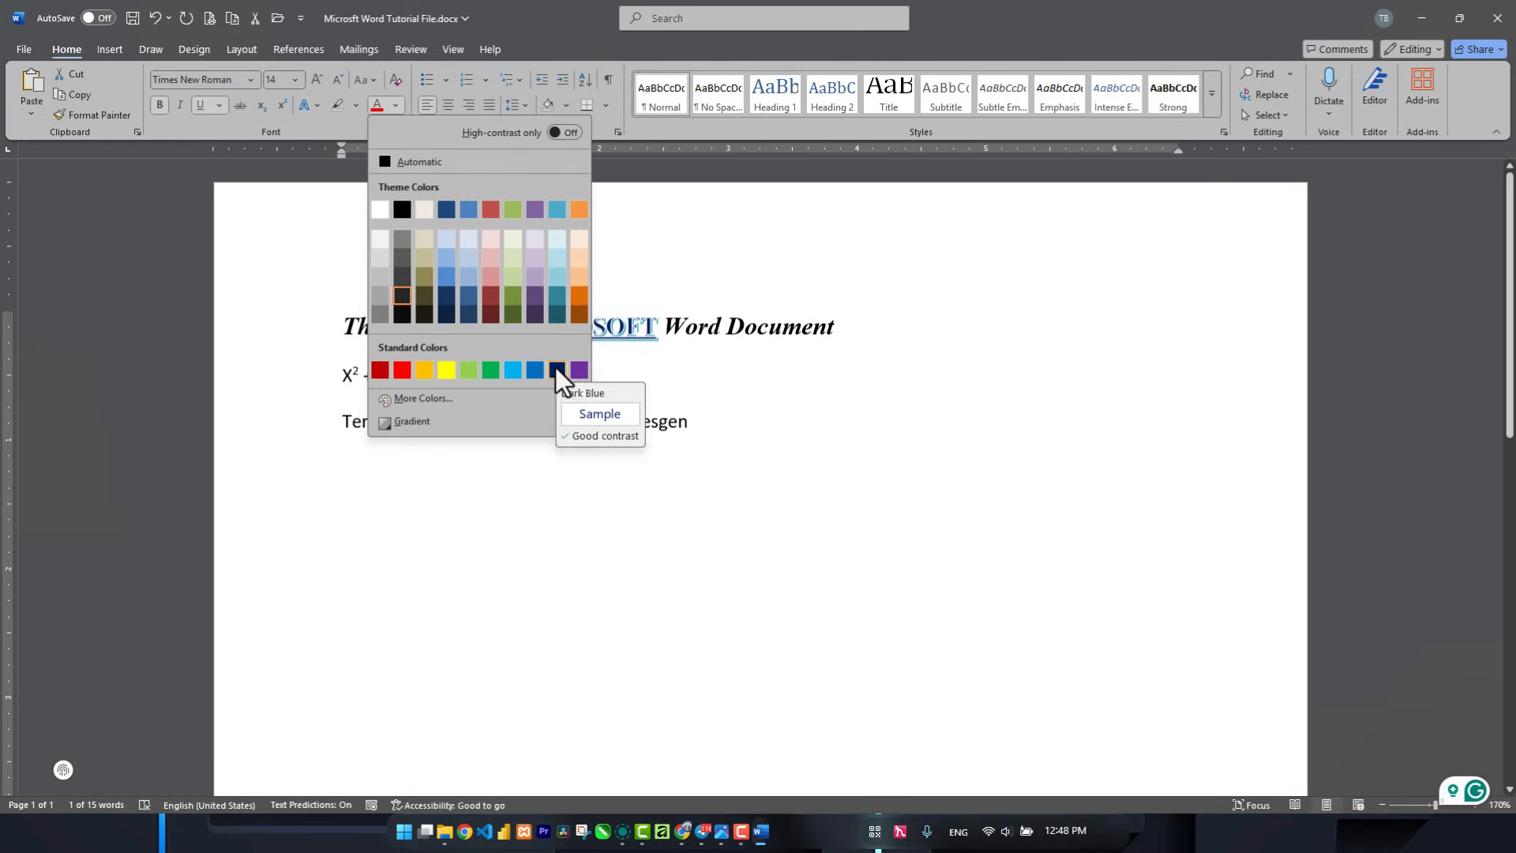
pyautogui.click(576, 369)
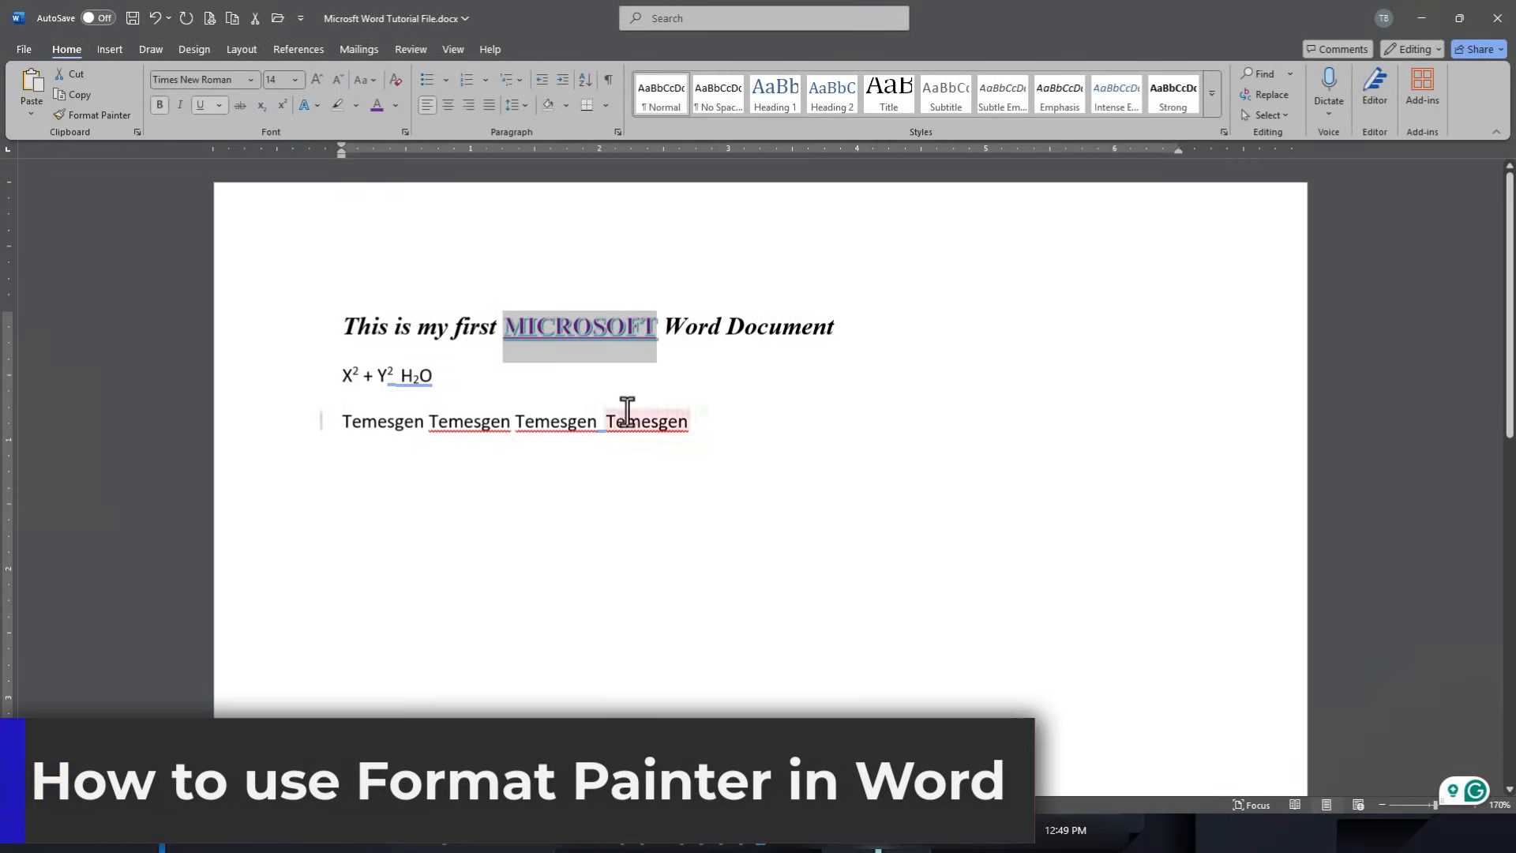
pyautogui.click(606, 330)
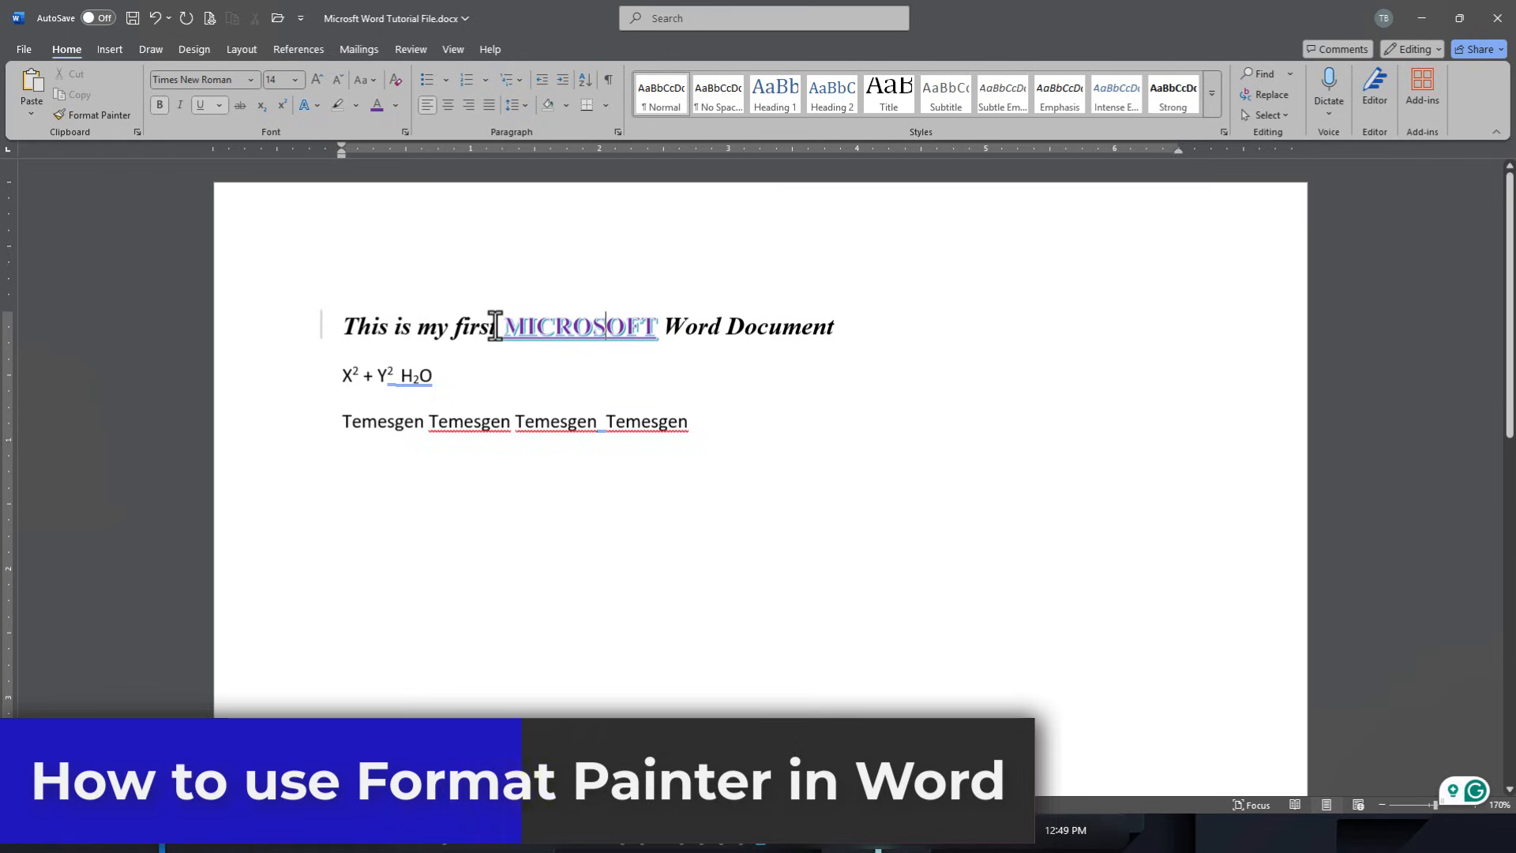
pyautogui.moveTo(500, 325); pyautogui.dragTo(603, 329)
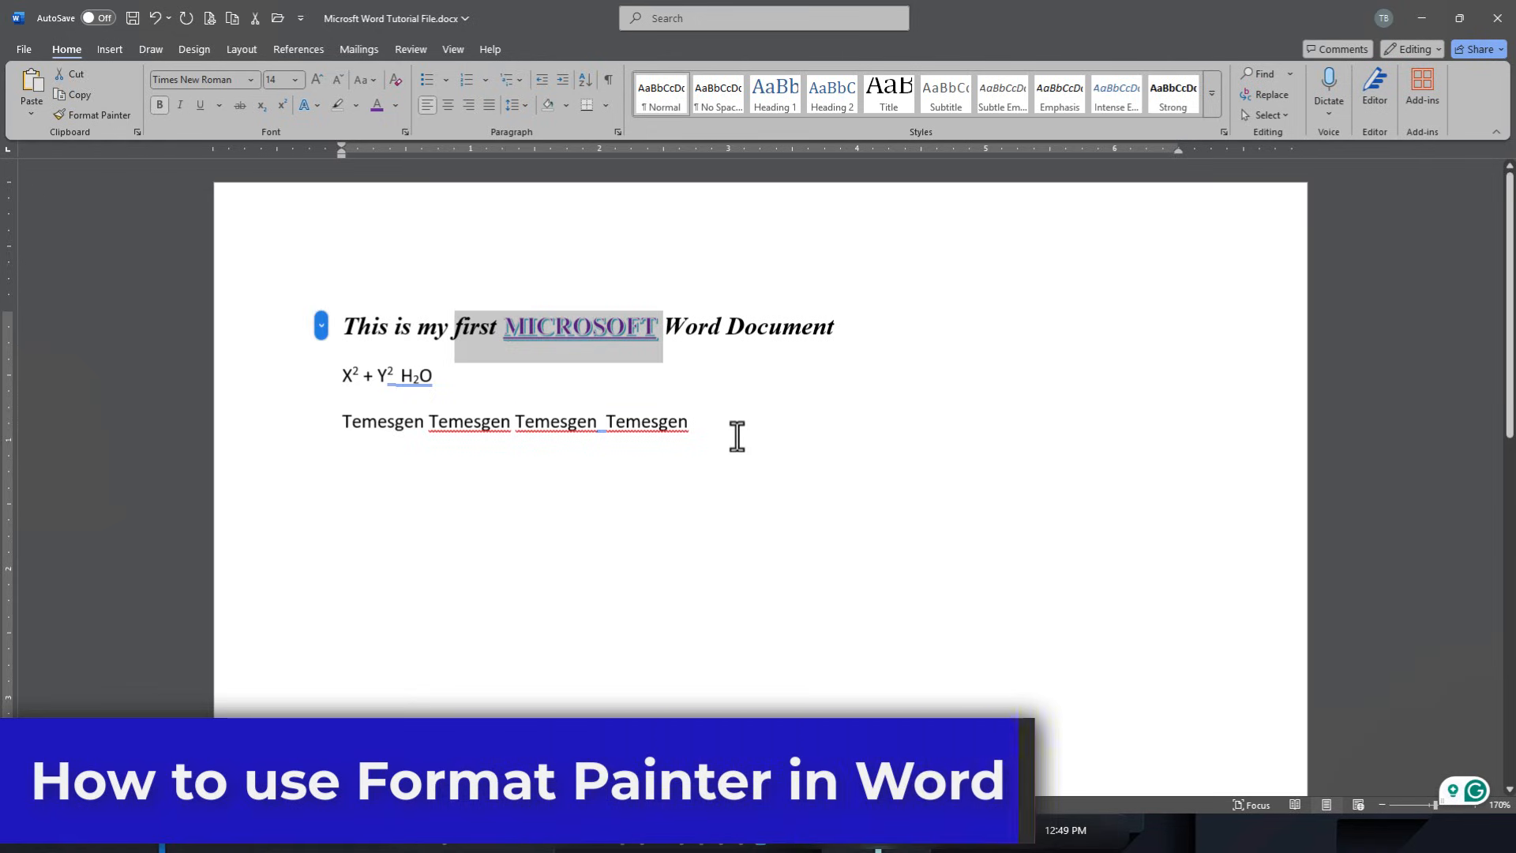
pyautogui.click(624, 326)
pyautogui.moveTo(505, 326); pyautogui.dragTo(636, 355)
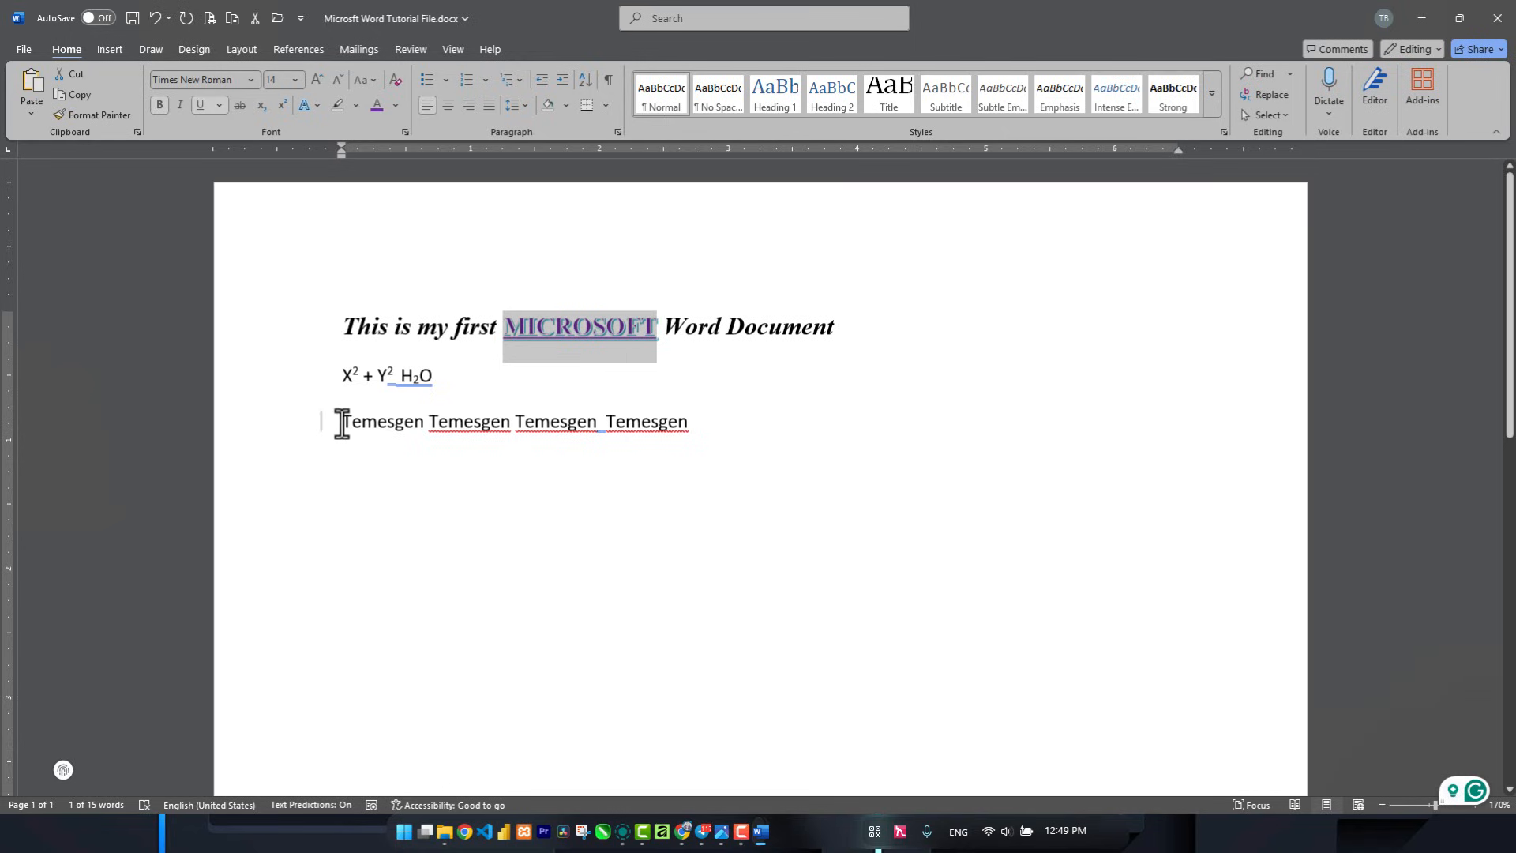
pyautogui.moveTo(339, 423); pyautogui.dragTo(425, 431)
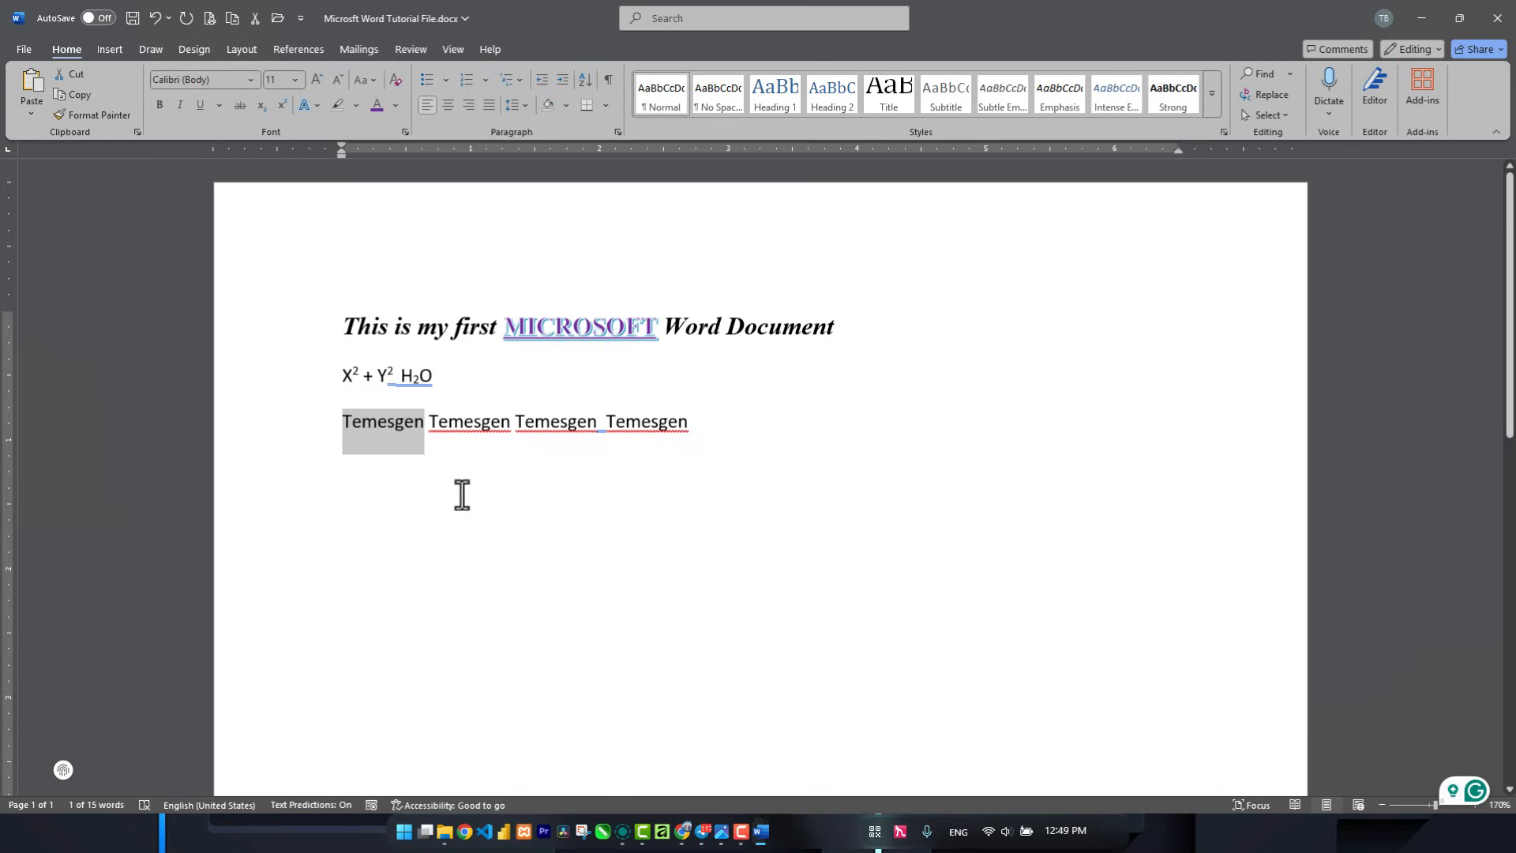
# - Copy the formatting of "MICROSOFT" with Format Painter onto the first word of the third line
pyautogui.click(562, 327)
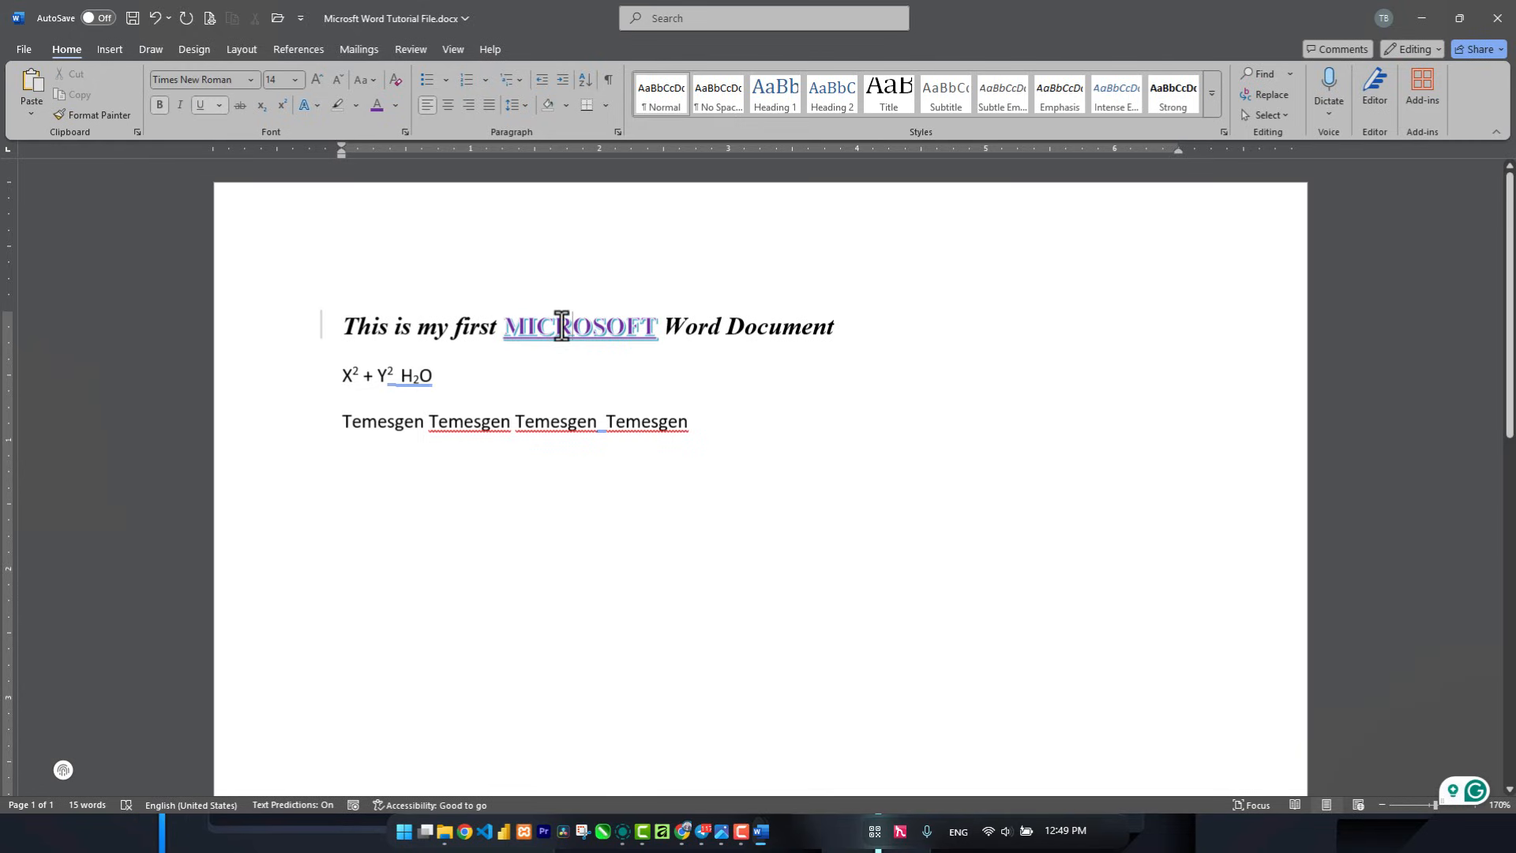
pyautogui.click(622, 327)
pyautogui.click(570, 326)
pyautogui.click(70, 116)
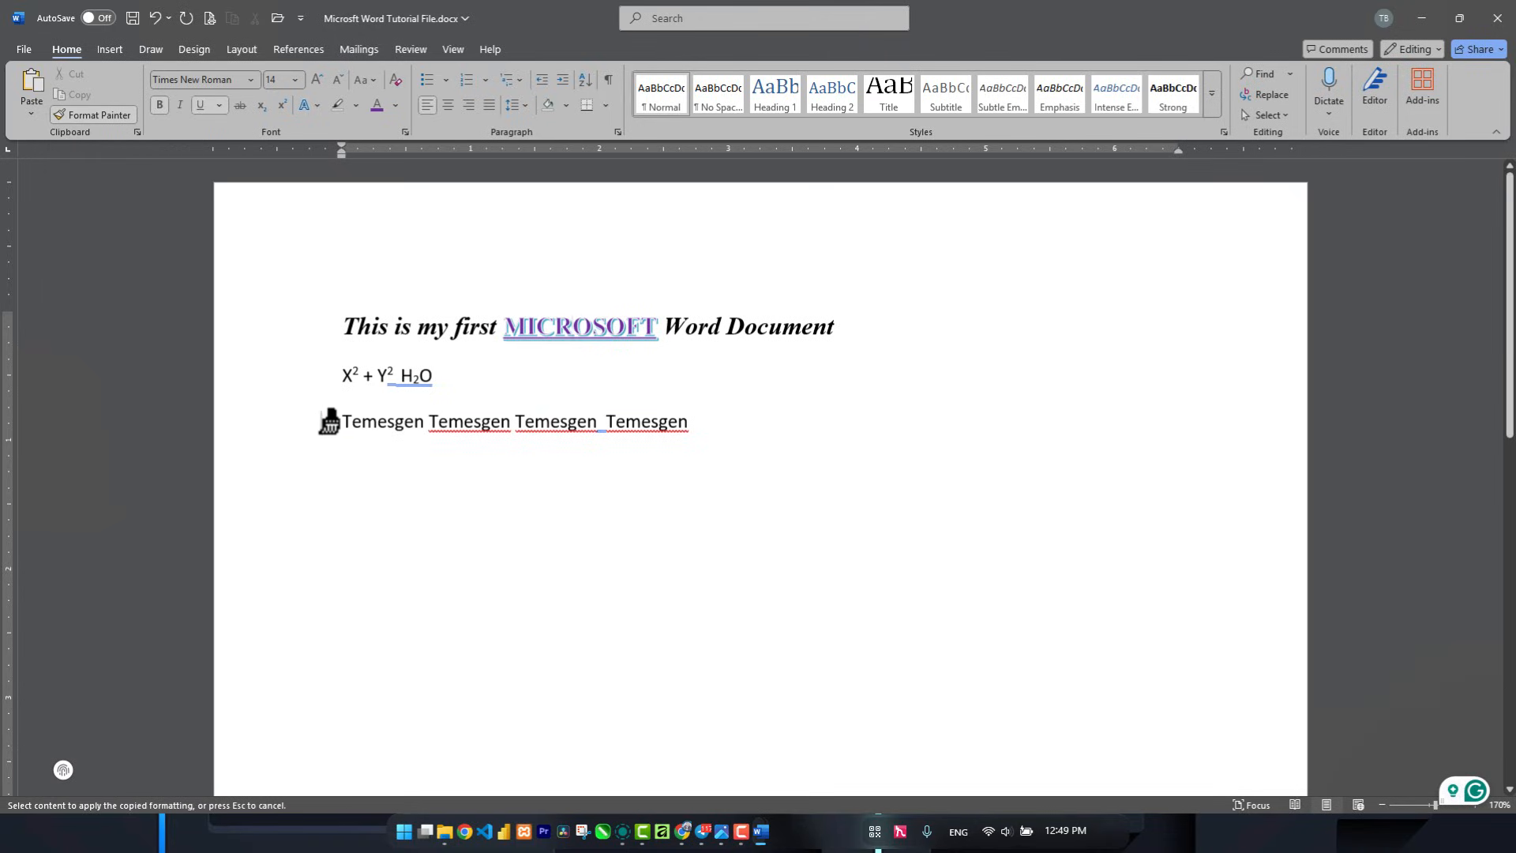
pyautogui.moveTo(328, 416); pyautogui.dragTo(405, 417)
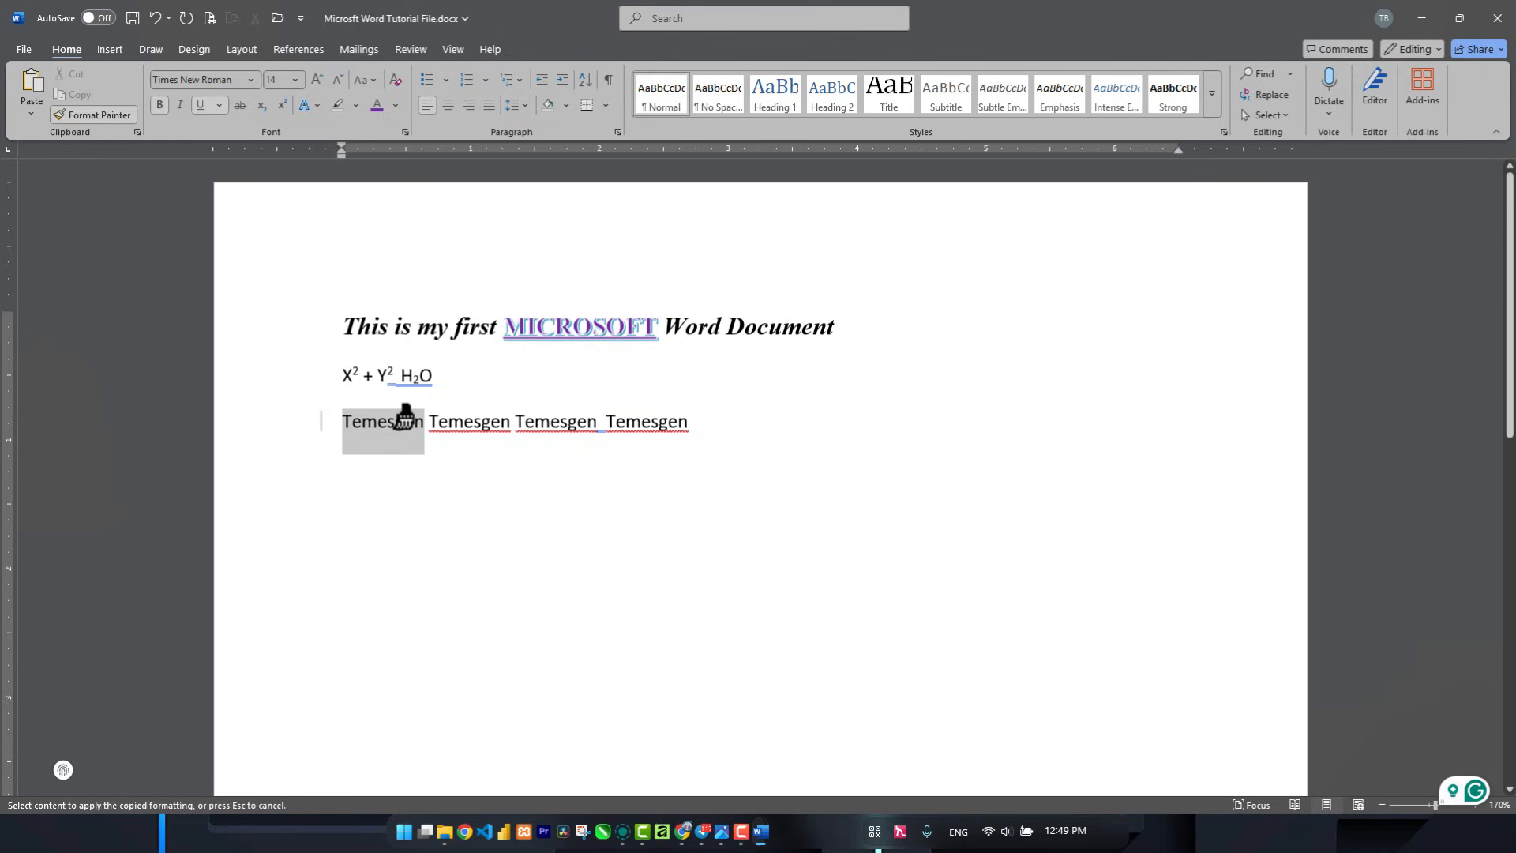
pyautogui.moveTo(405, 417); pyautogui.dragTo(403, 419)
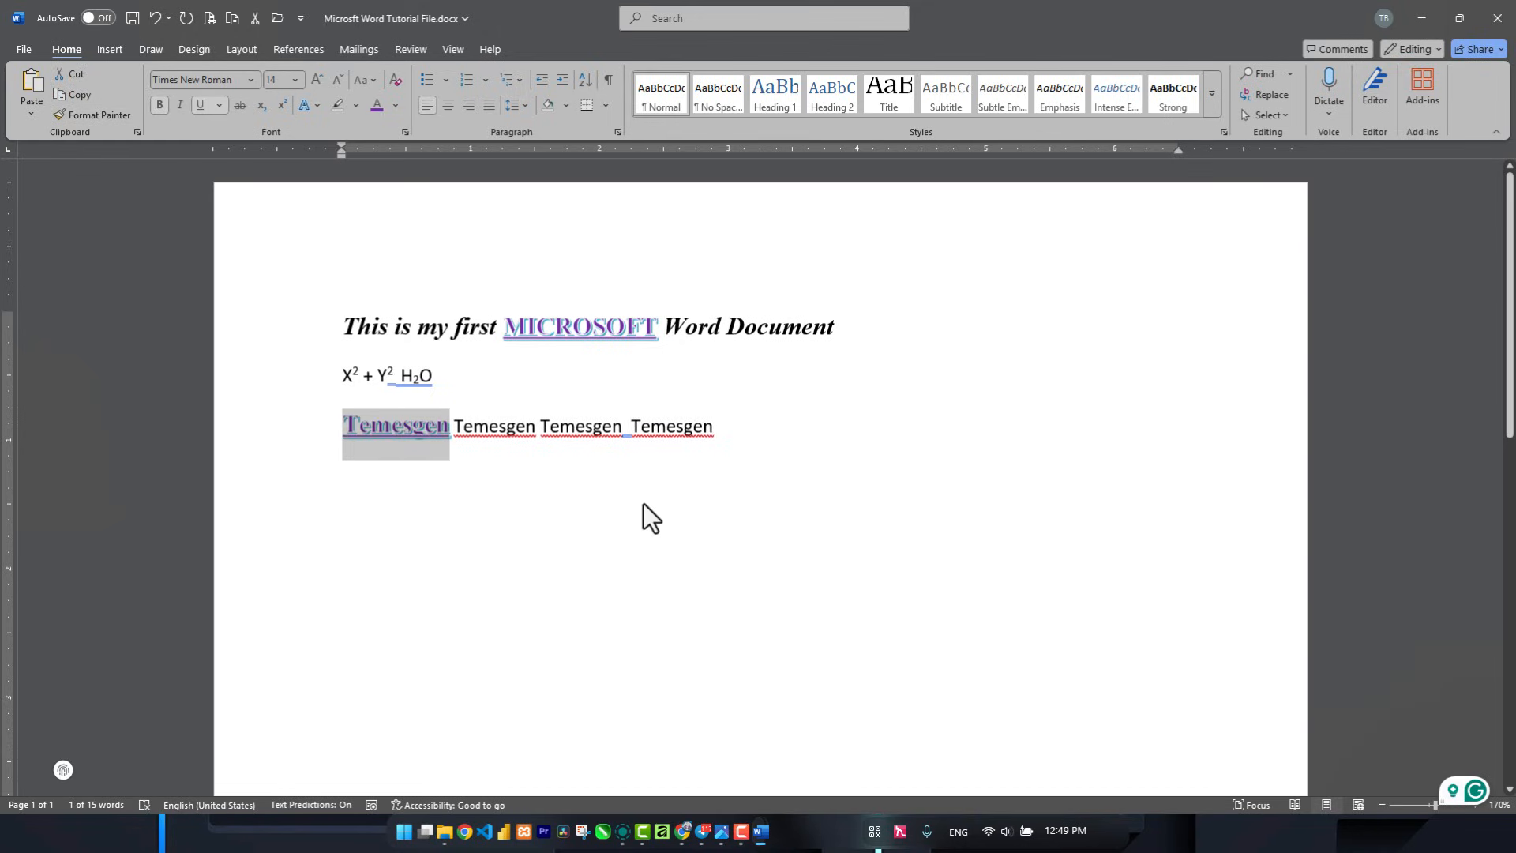
pyautogui.click(607, 385)
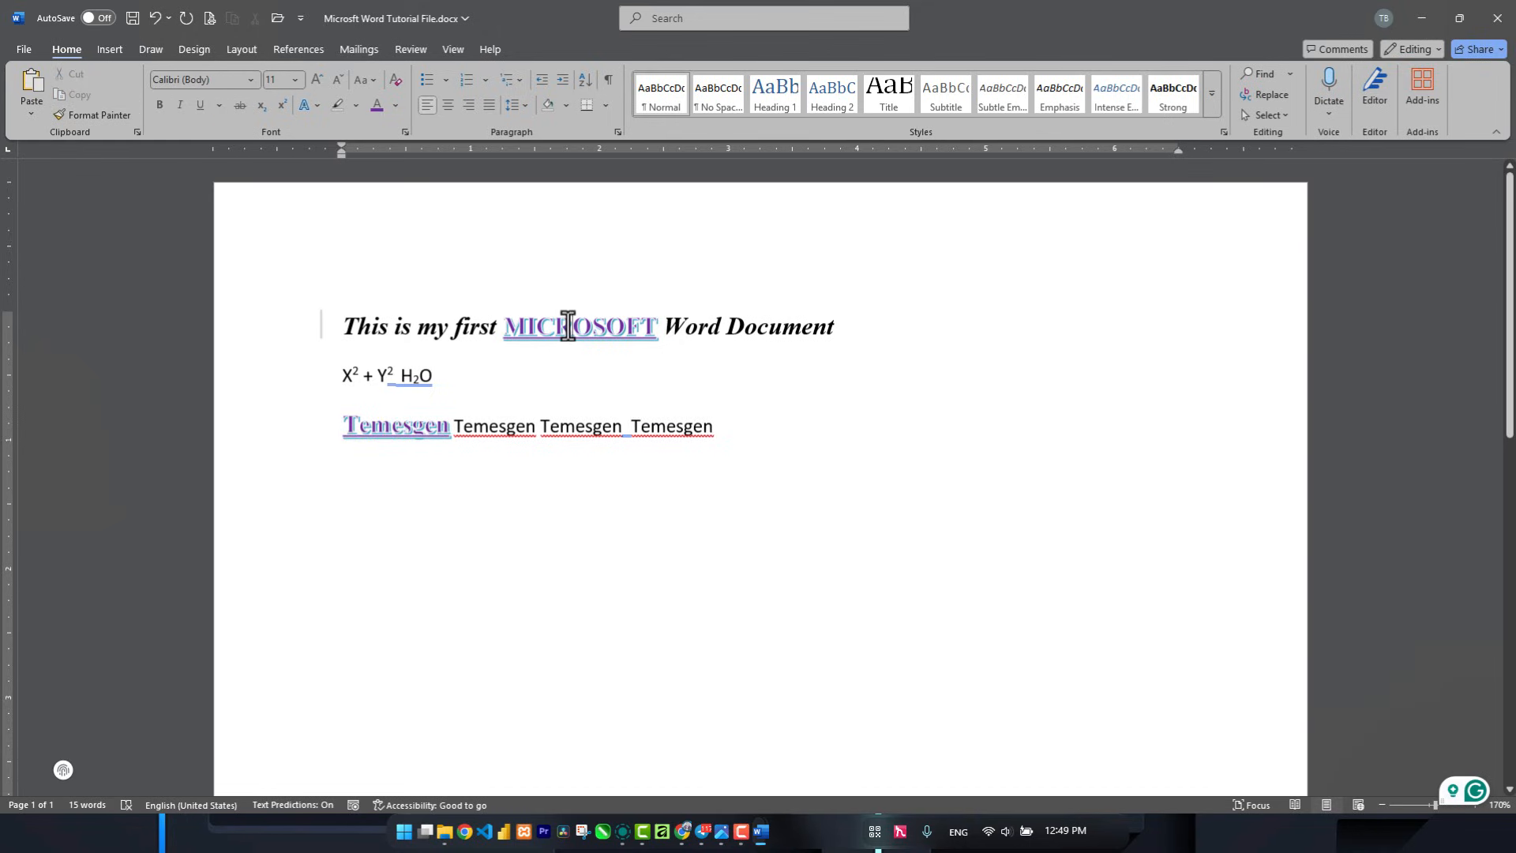
# - Keep Format Painter active to apply the "MICROSOFT" formatting to the third line's last word, "This" and "H2O", and turn it off
pyautogui.click(569, 325)
pyautogui.click(391, 427)
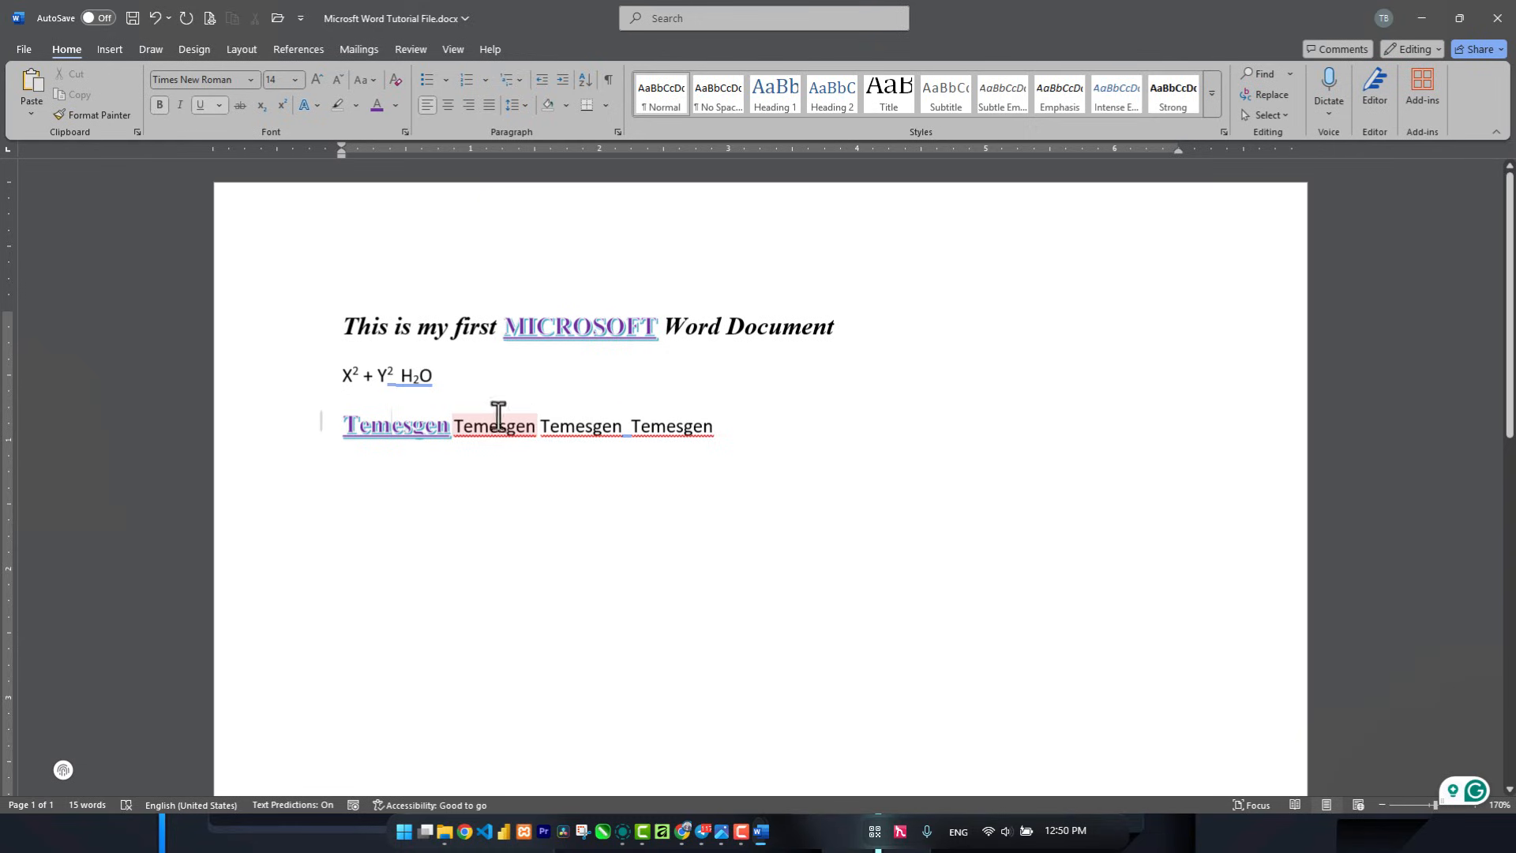
pyautogui.click(576, 328)
pyautogui.click(572, 326)
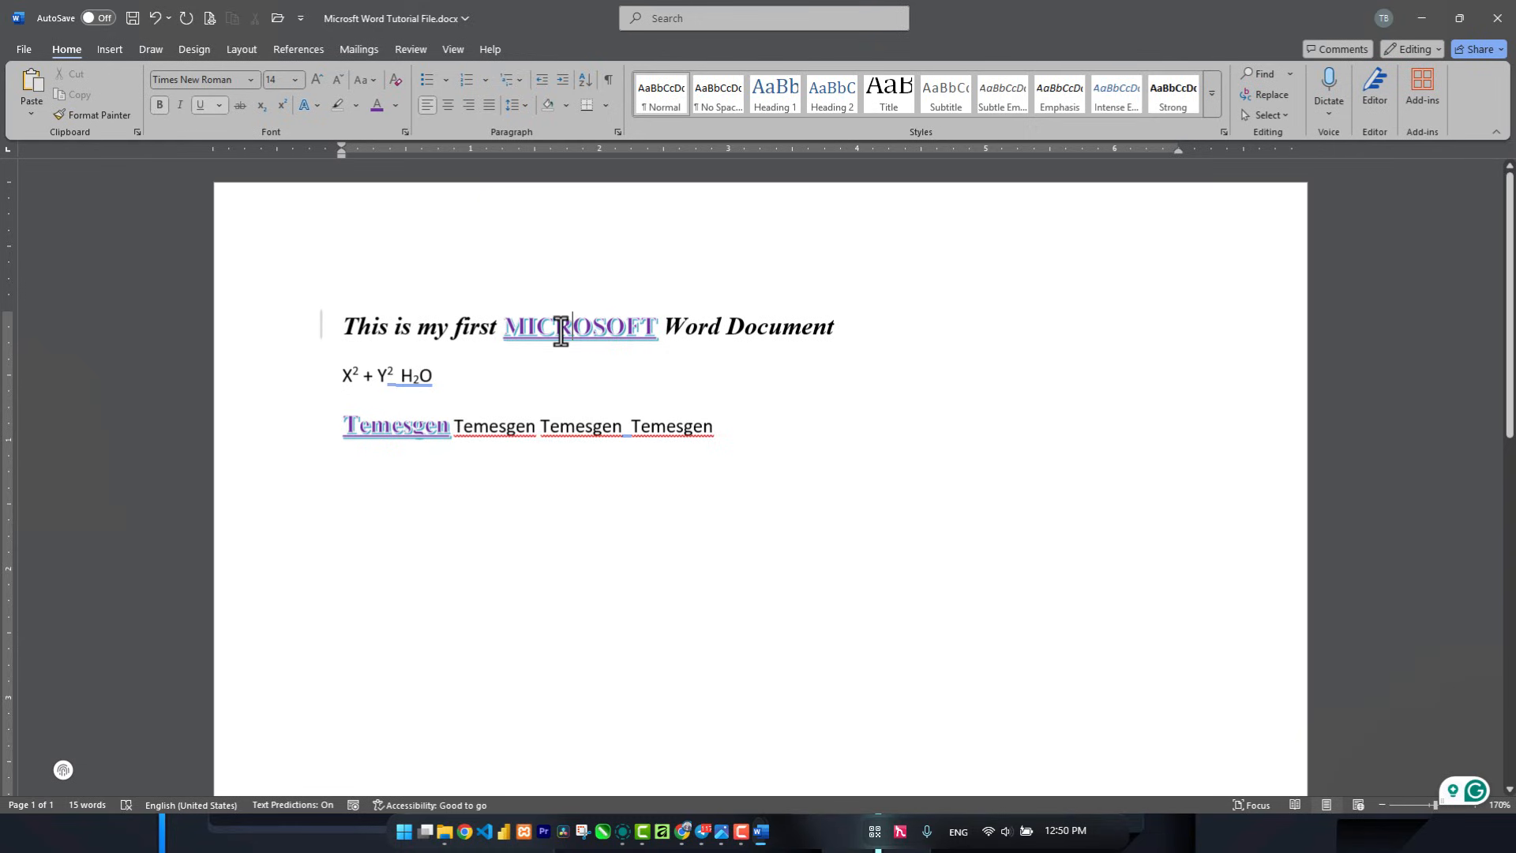
pyautogui.click(97, 116)
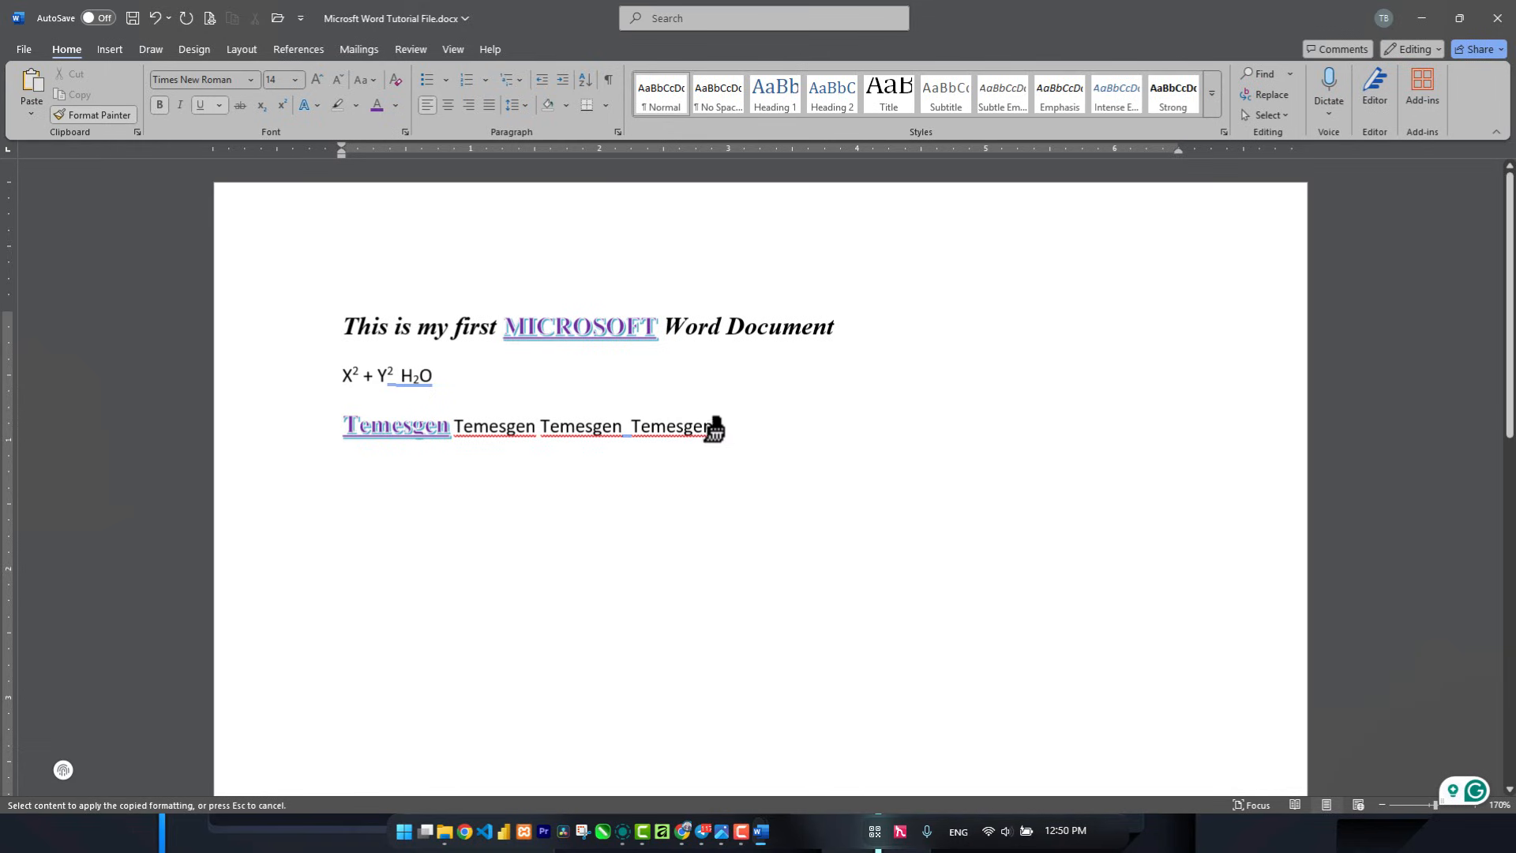
pyautogui.moveTo(714, 427); pyautogui.dragTo(620, 406)
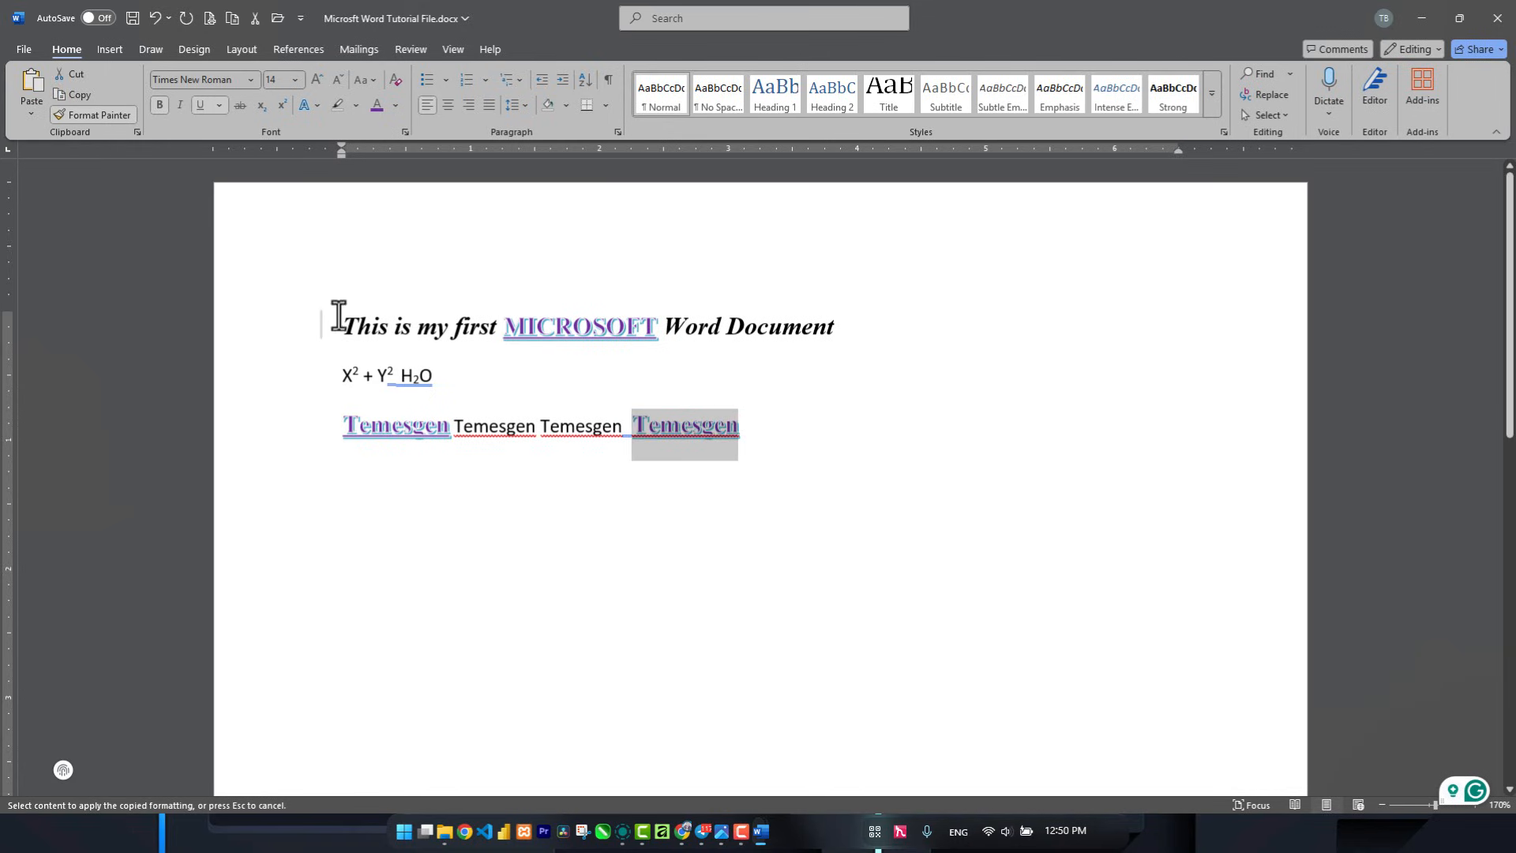
pyautogui.moveTo(342, 322)
pyautogui.mouseDown()
pyautogui.moveTo(393, 345)
pyautogui.moveTo(401, 374)
pyautogui.moveTo(436, 379)
pyautogui.mouseUp()
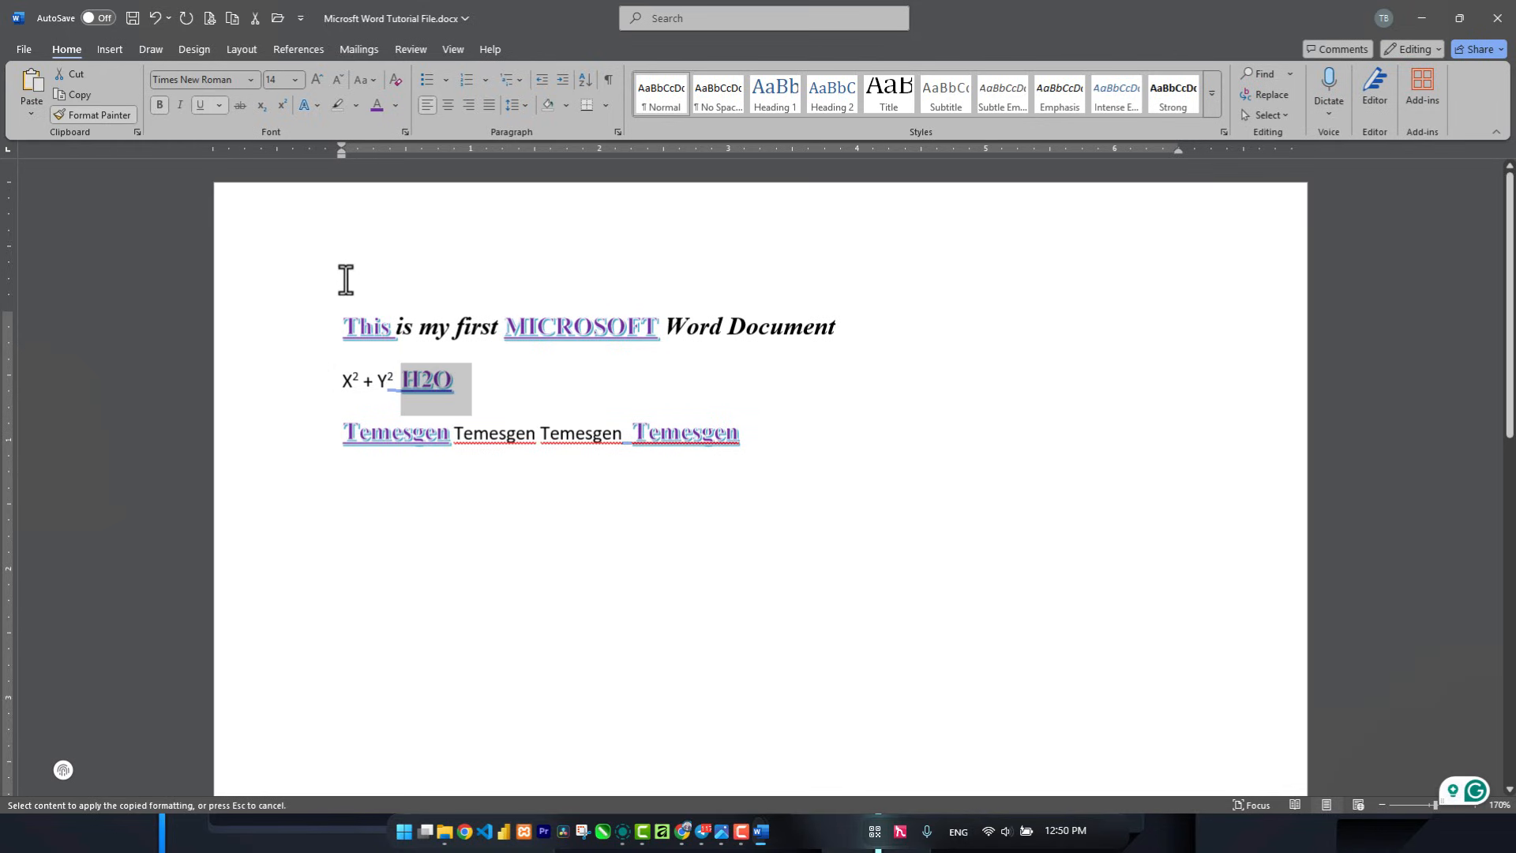
pyautogui.click(92, 116)
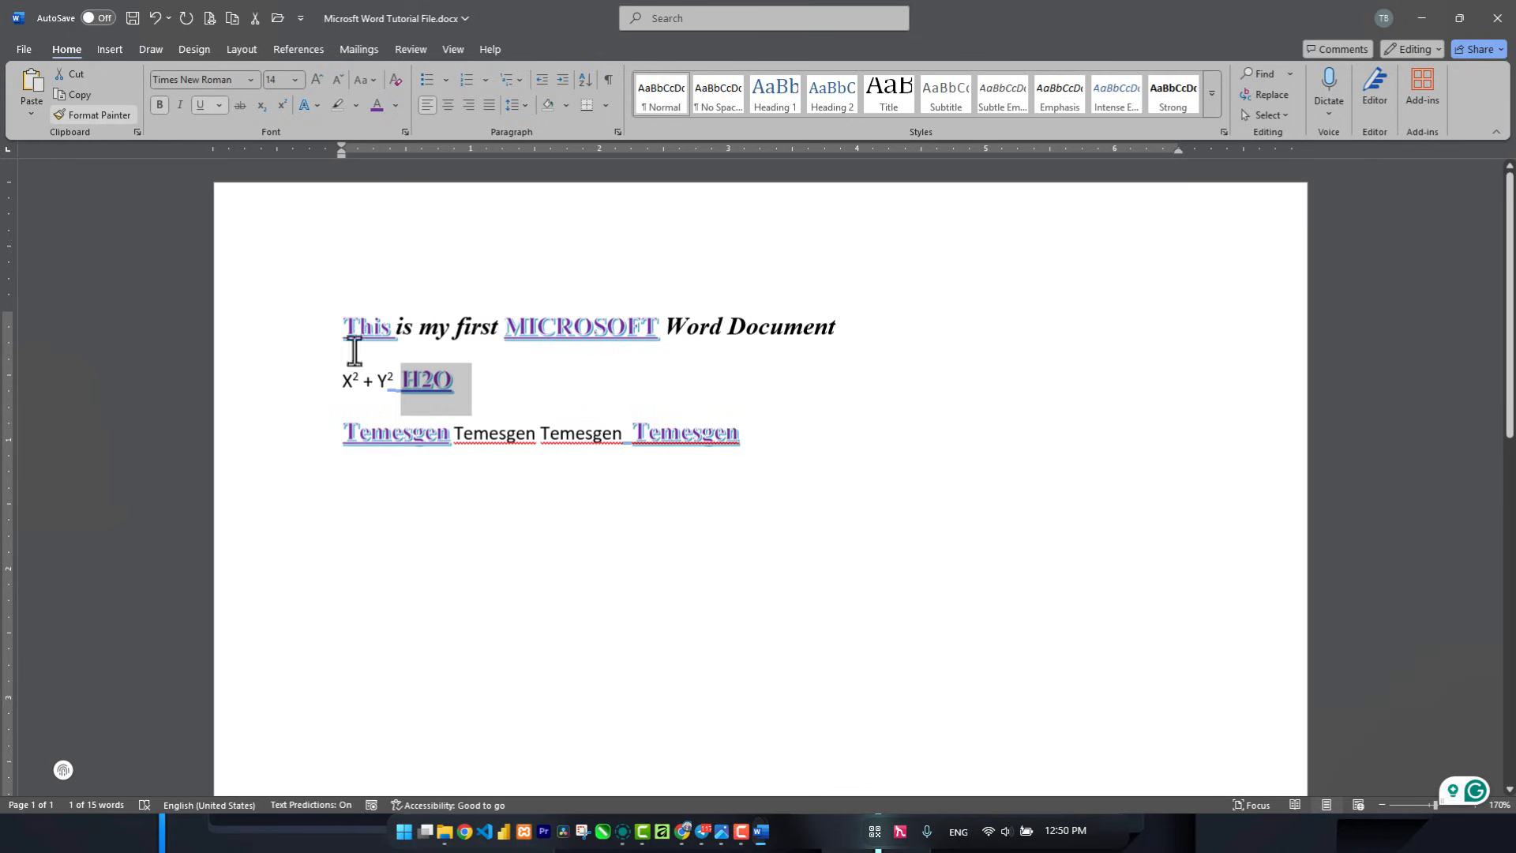
pyautogui.click(528, 401)
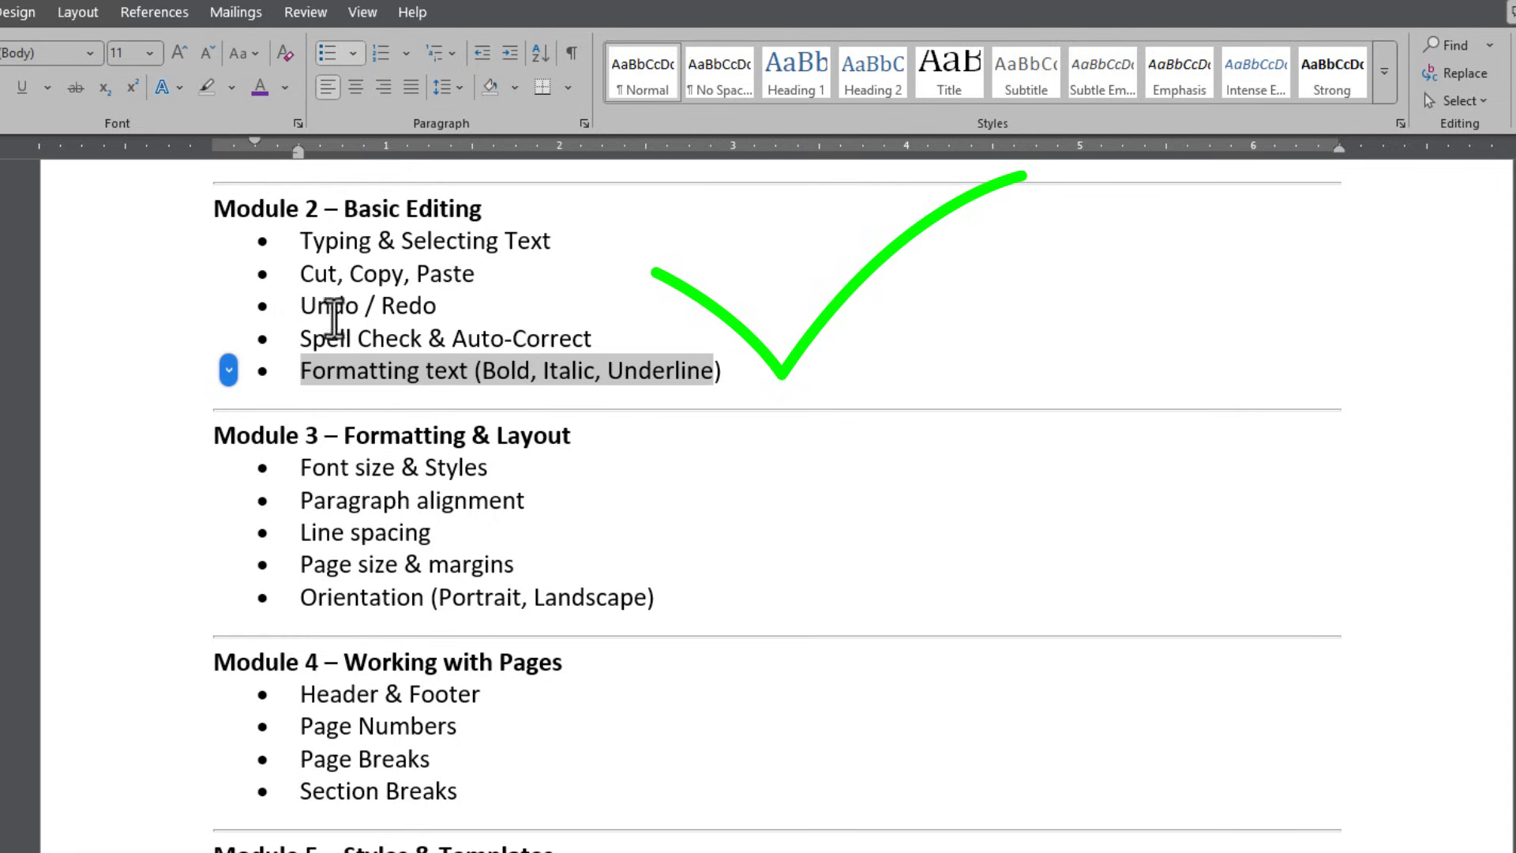
pyautogui.moveTo(308, 341); pyautogui.dragTo(535, 342)
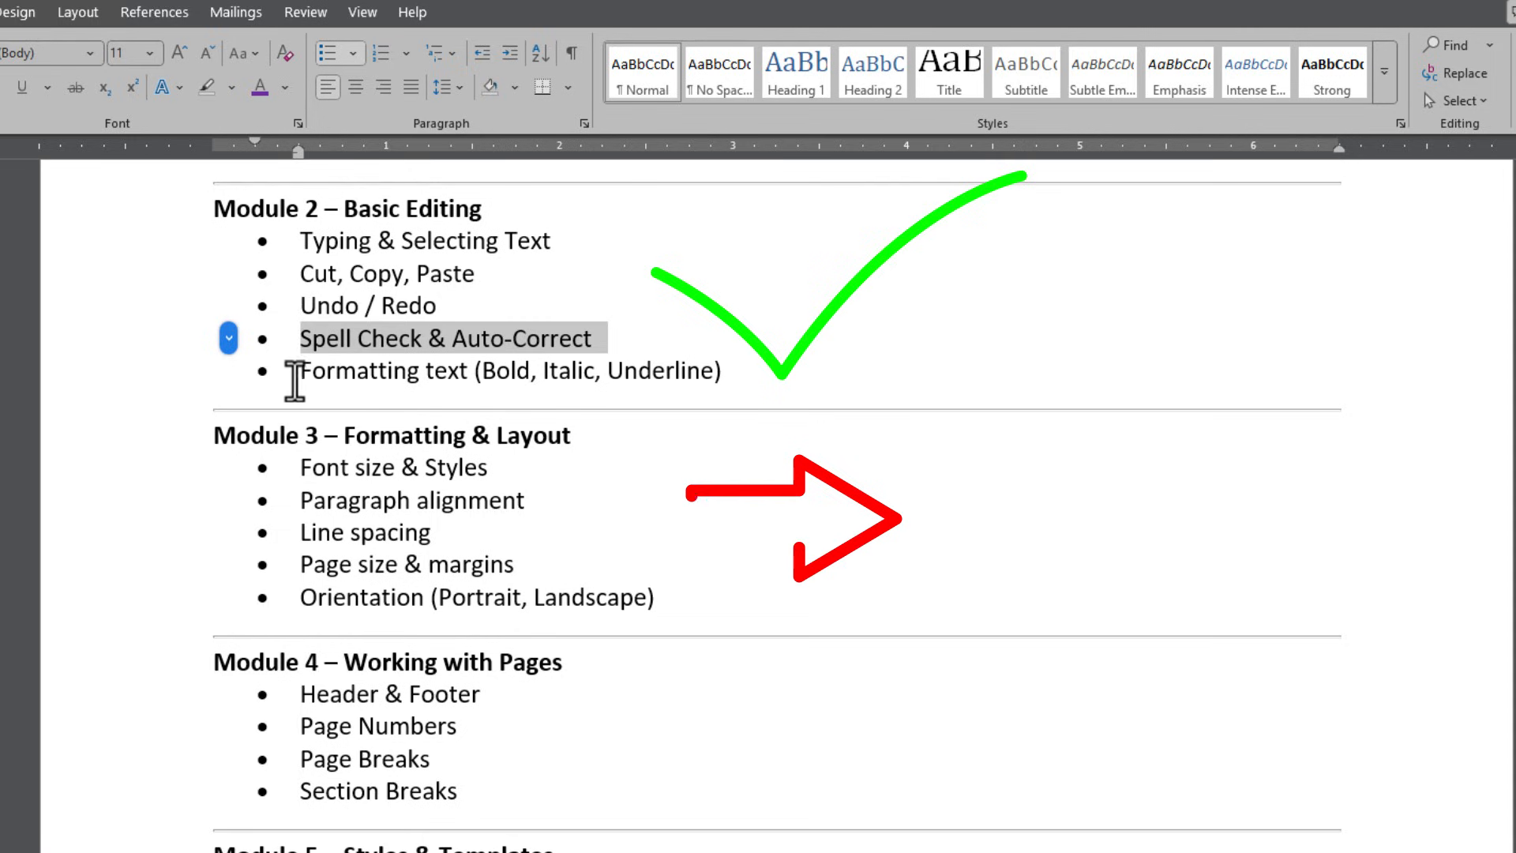
pyautogui.moveTo(313, 379); pyautogui.dragTo(528, 248)
pyautogui.click(661, 344)
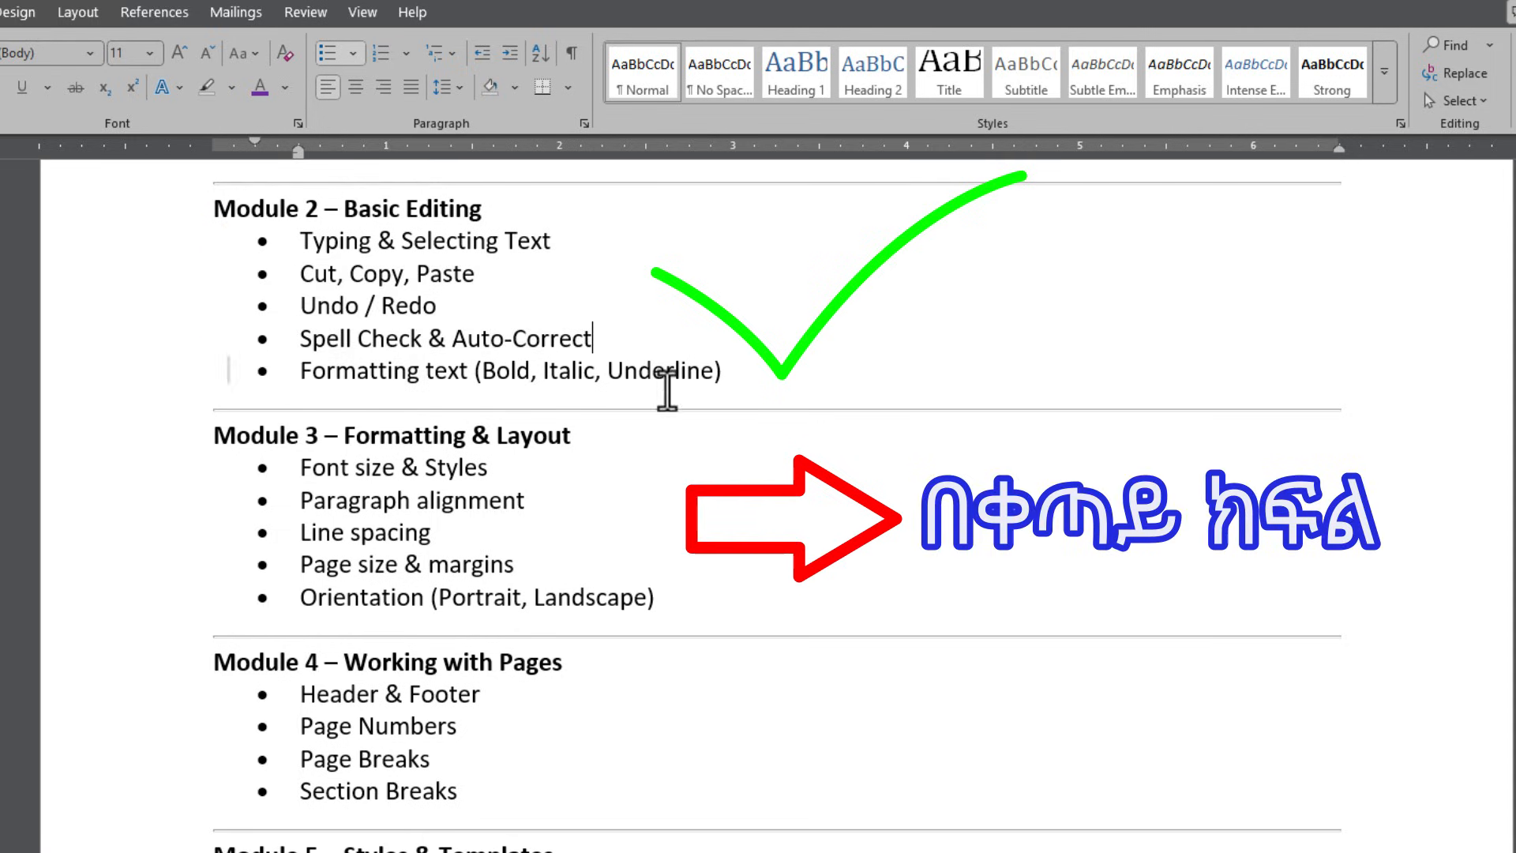